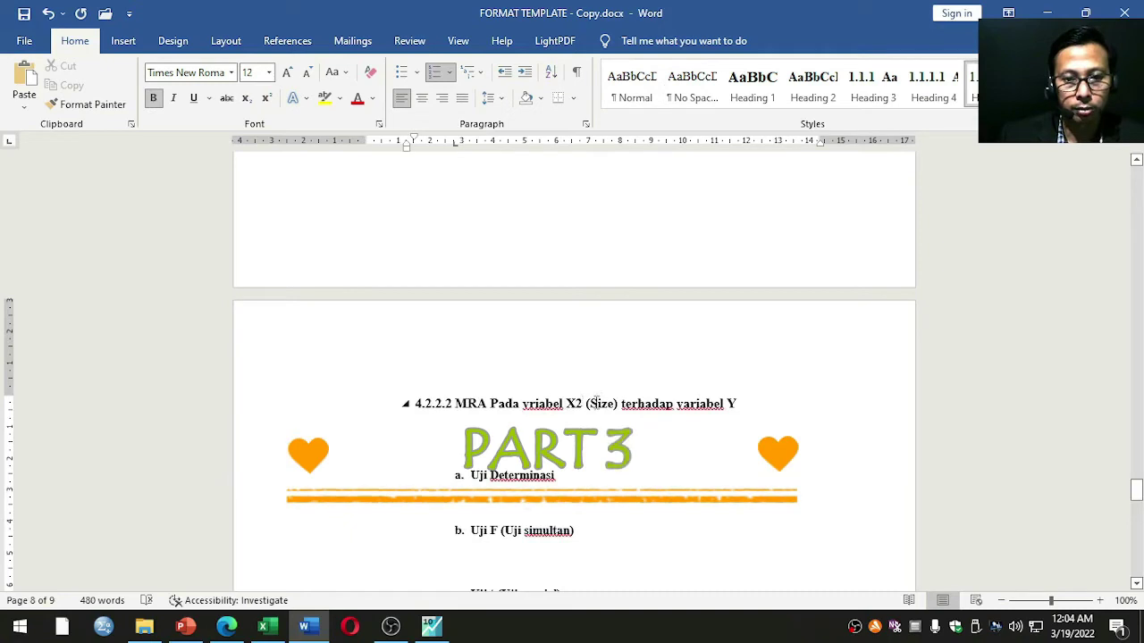
# Replace "Size" with "tangibility" in the parentheses of heading 4.2.2.2
pyautogui.moveTo(597, 404); pyautogui.dragTo(613, 405)
pyautogui.write('tangg')
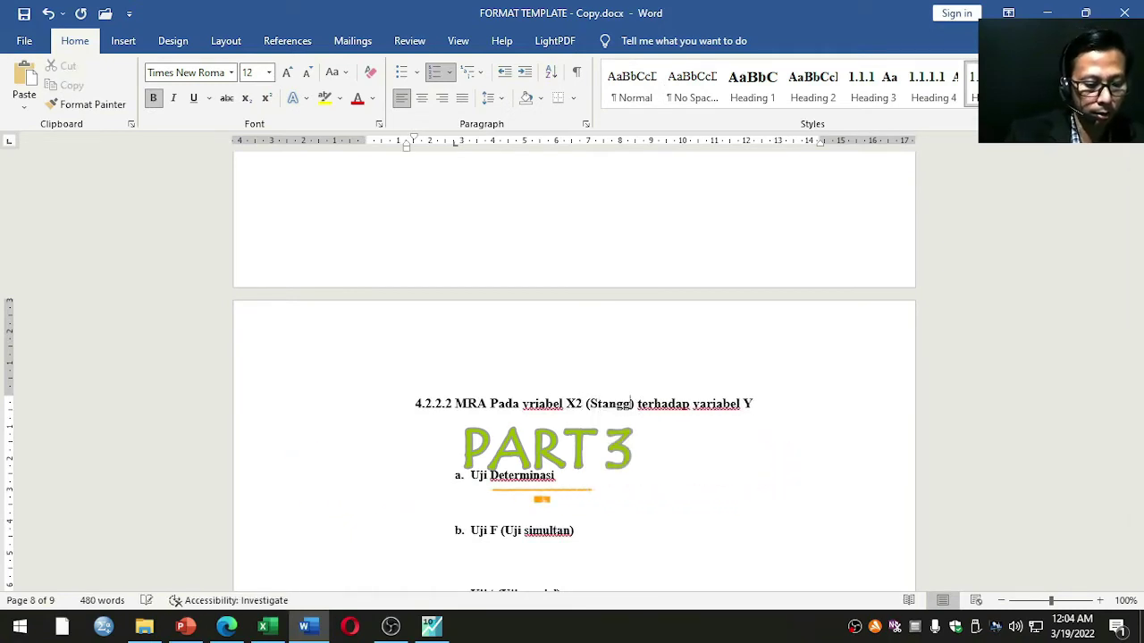
pyautogui.press('BackSpace')
pyautogui.write('ibili')
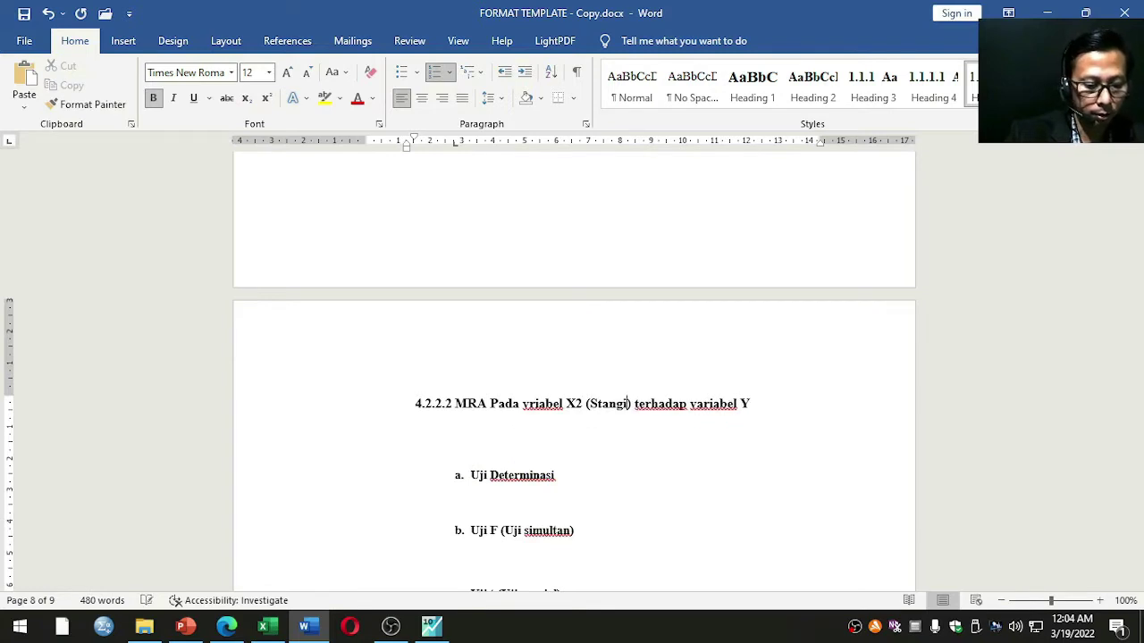
pyautogui.write('ty')
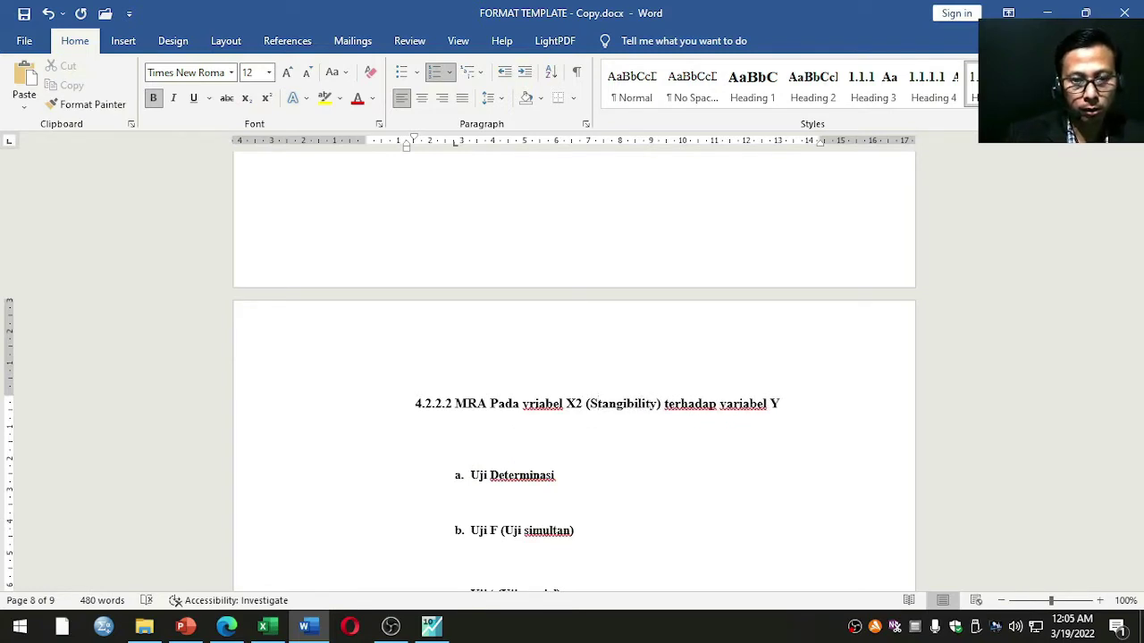
pyautogui.press('BackSpace')
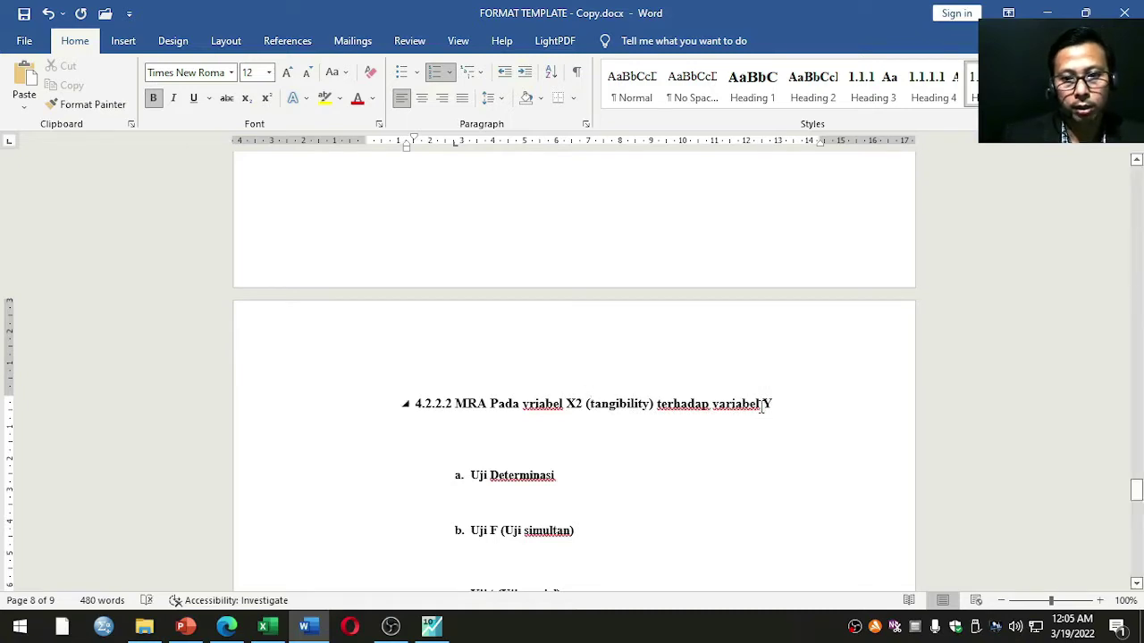
# Copy the numbered equation Y = a + b1.X1 from the X1 section to below heading 4.2.2.2 and adjust its indent
pyautogui.click(709, 428)
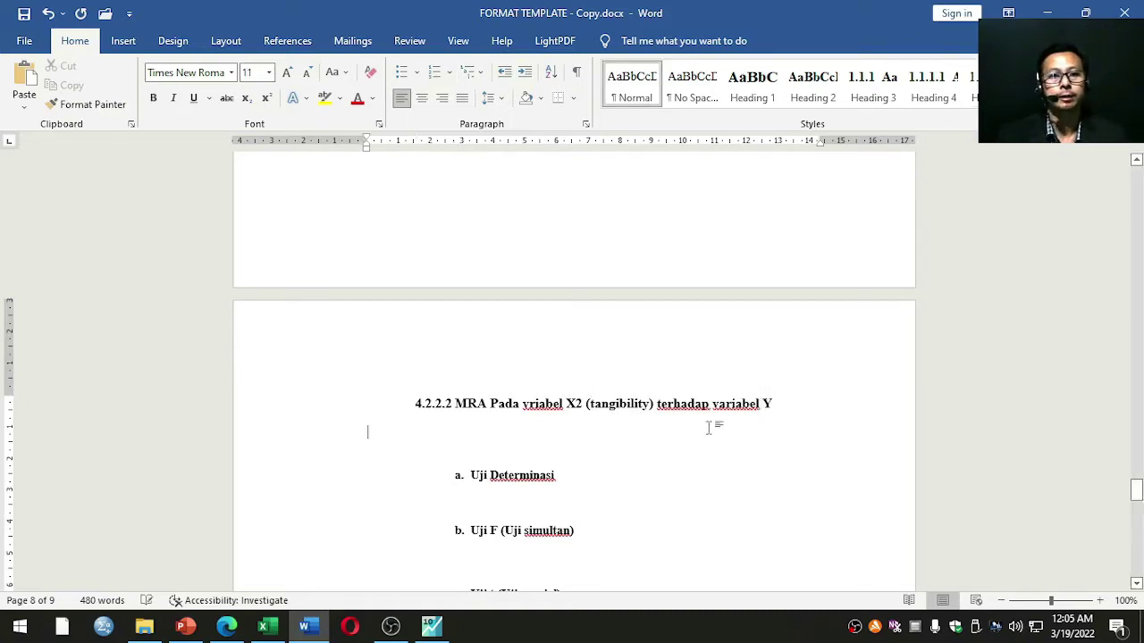
pyautogui.scroll(15, 709, 428)
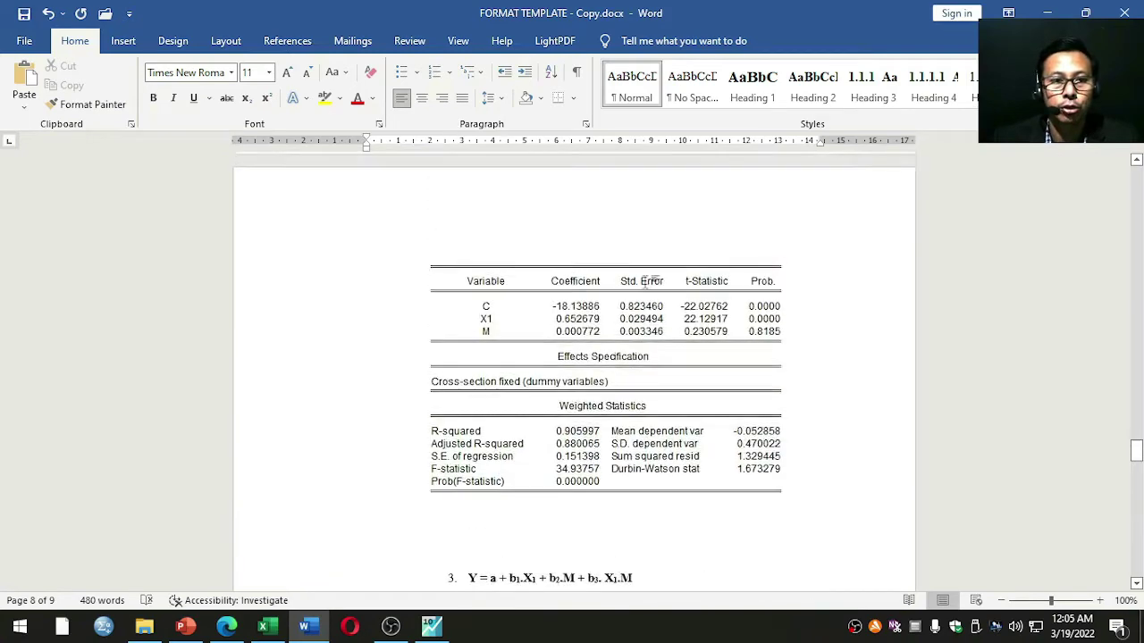
pyautogui.scroll(5, 482, 253)
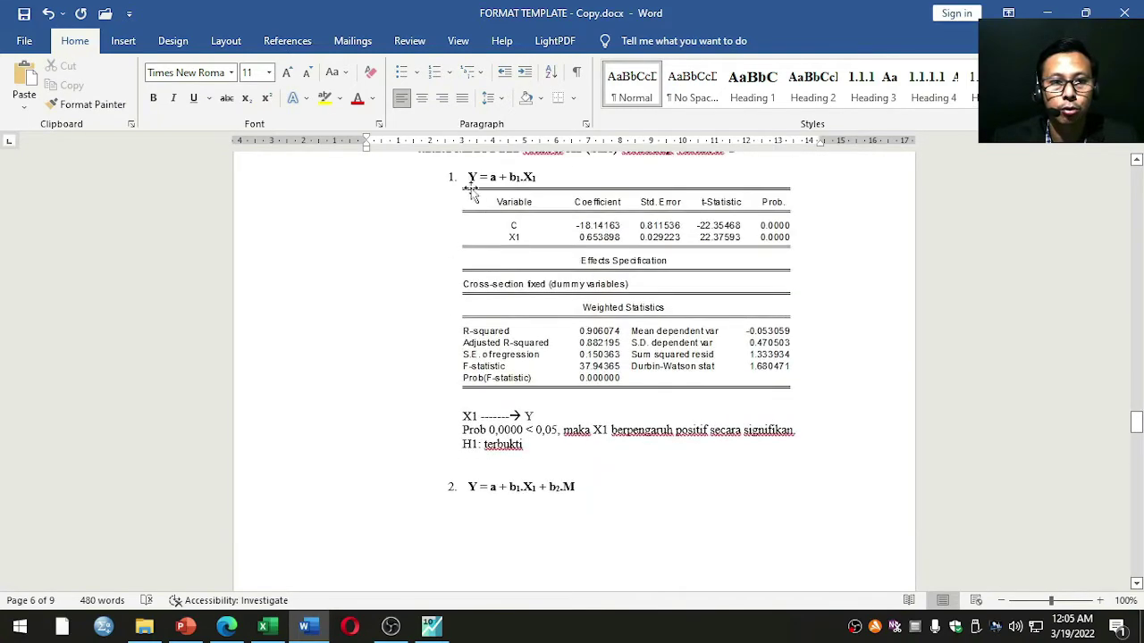
pyautogui.moveTo(465, 177); pyautogui.dragTo(566, 183)
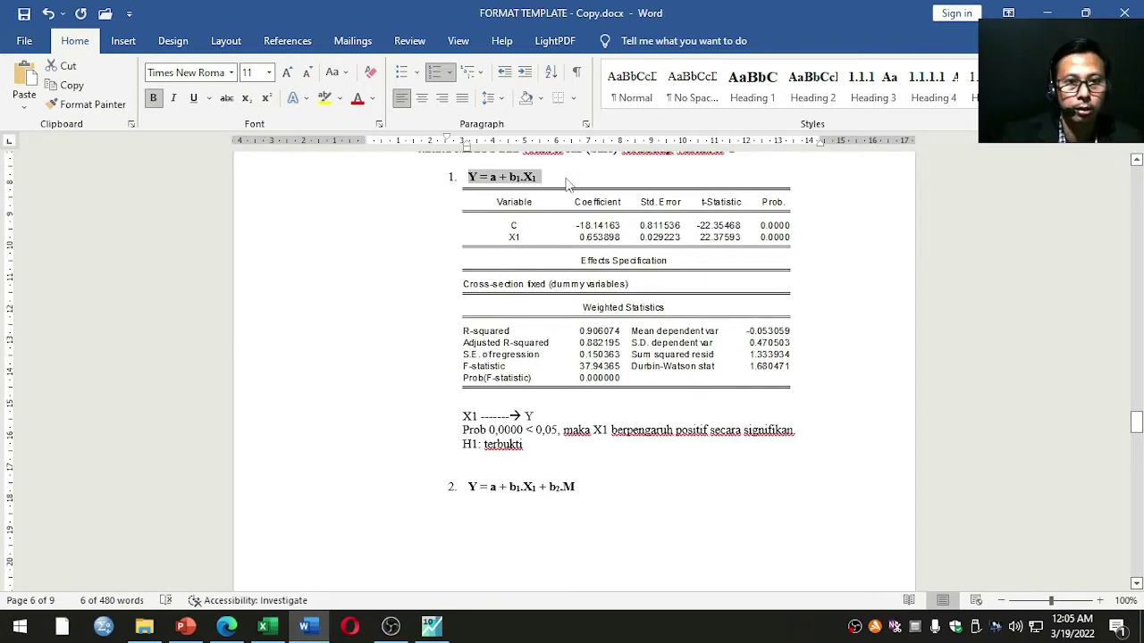
pyautogui.scroll(-15, 498, 367)
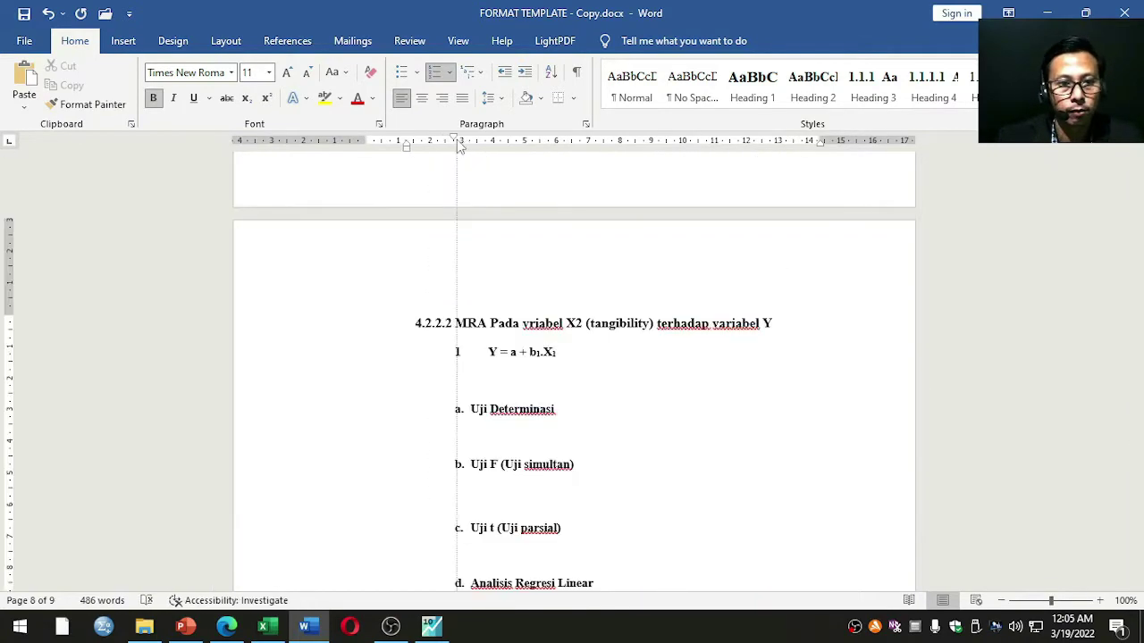
pyautogui.moveTo(458, 146); pyautogui.dragTo(456, 143)
pyautogui.click(611, 367)
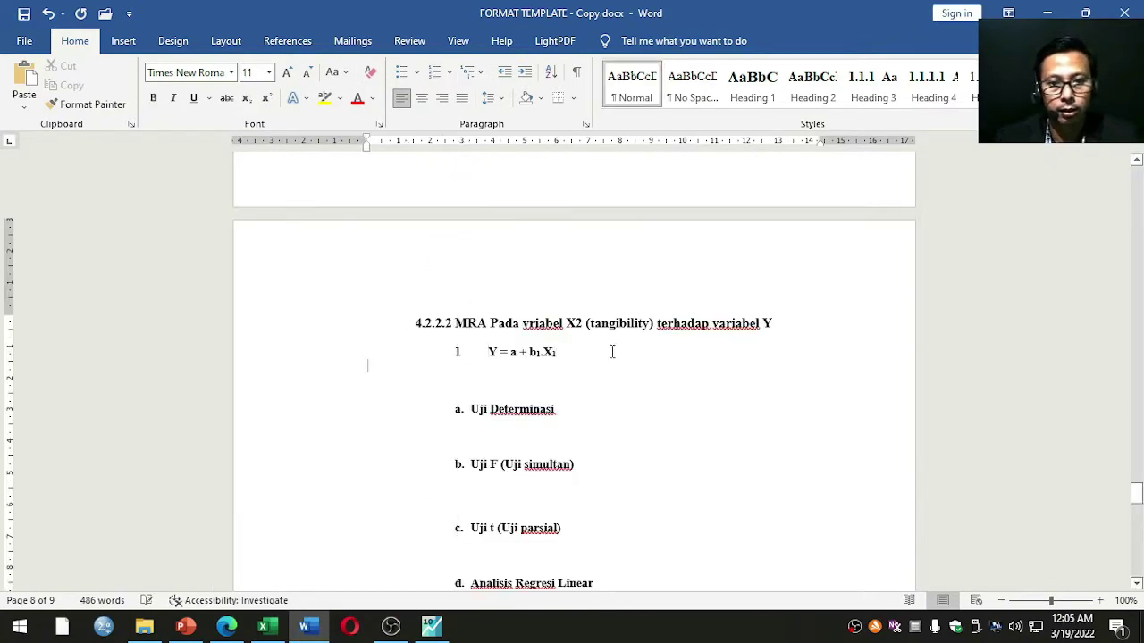
# Add a second numbered item with the equation Y = a + b1.X1 + b2.M copied from the PowerPoint slide
pyautogui.click(615, 352)
pyautogui.press('Return')
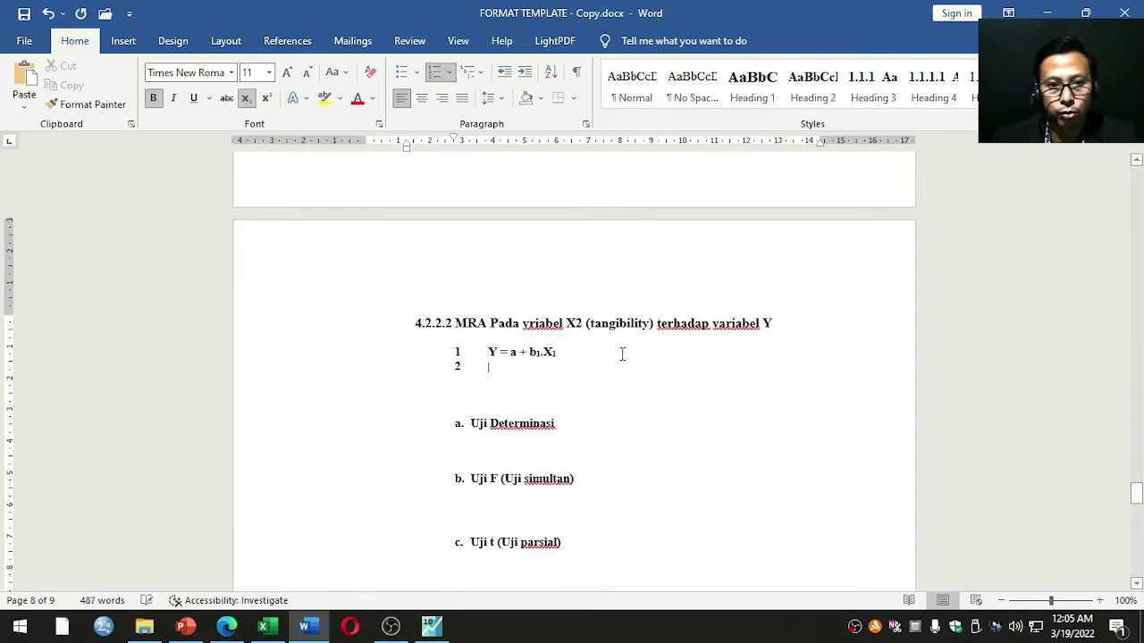
pyautogui.hotkey('alt', 'Tab')
pyautogui.moveTo(692, 393); pyautogui.dragTo(842, 393)
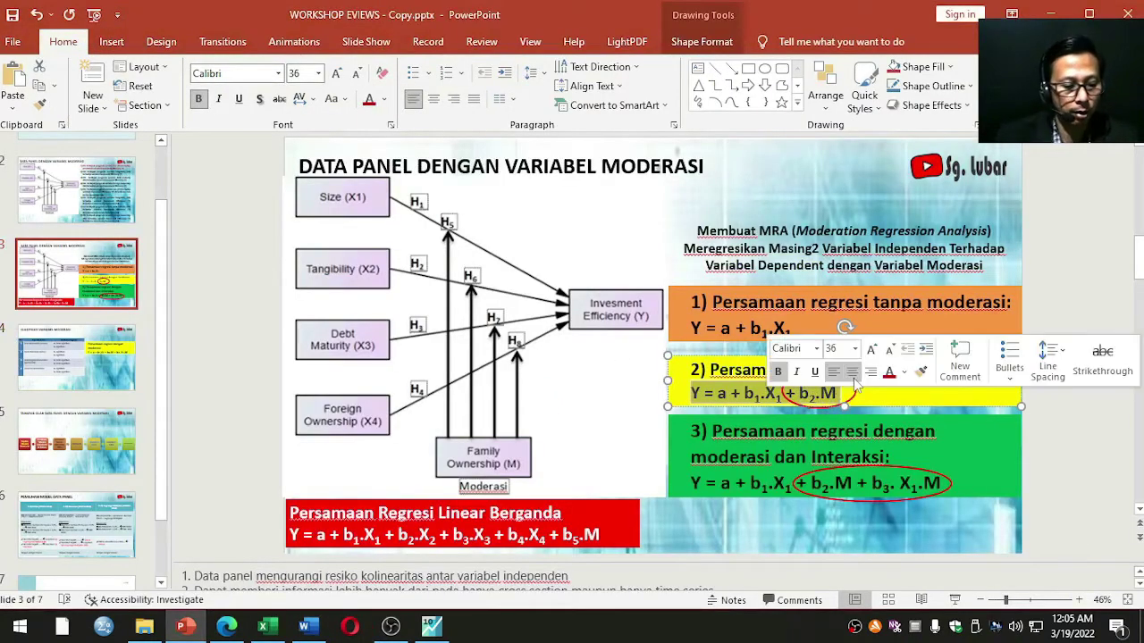
pyautogui.hotkey('ctrl', 'c')
pyautogui.hotkey('alt', 'Tab')
pyautogui.hotkey('ctrl', 'v')
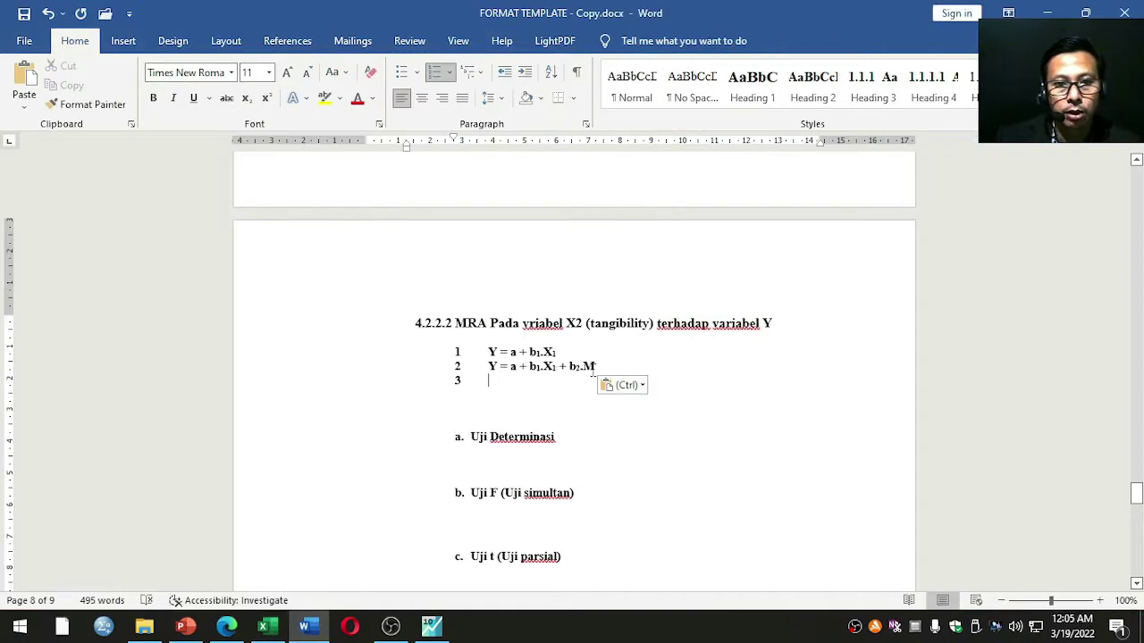
# Copy the interaction equation Y = a + b1.X1 + b2.M + b3. X1.M from the PowerPoint slide into the third numbered item in Word
pyautogui.click(185, 626)
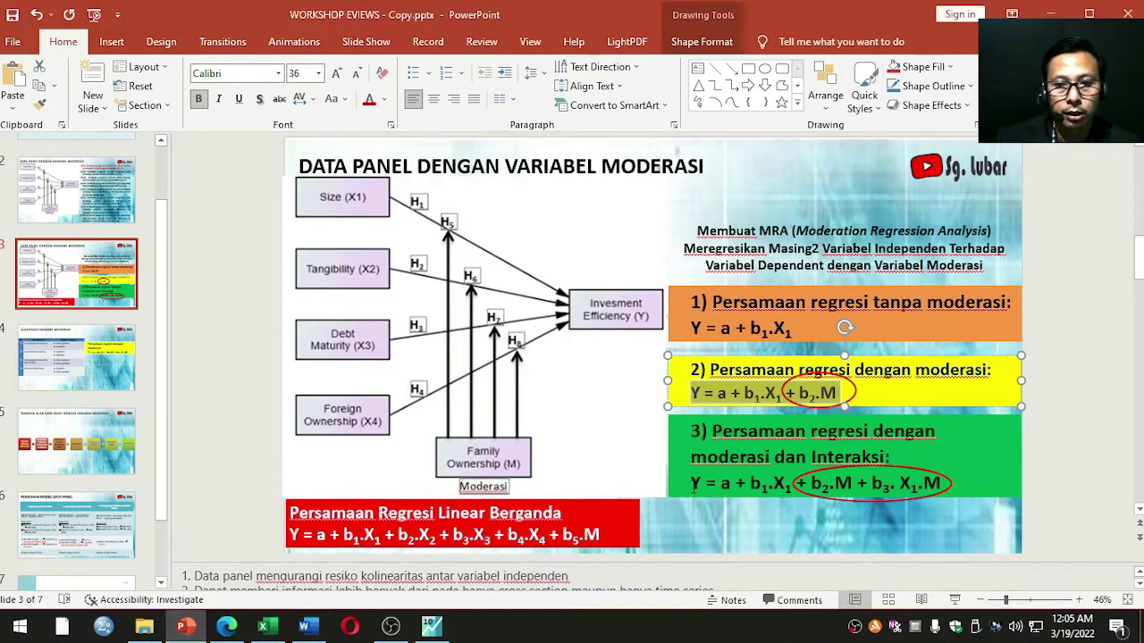
pyautogui.click(716, 483)
pyautogui.tripleClick(715, 483)
pyautogui.hotkey('ctrl', 'c')
pyautogui.hotkey('alt', 'Tab')
pyautogui.hotkey('ctrl', 'v')
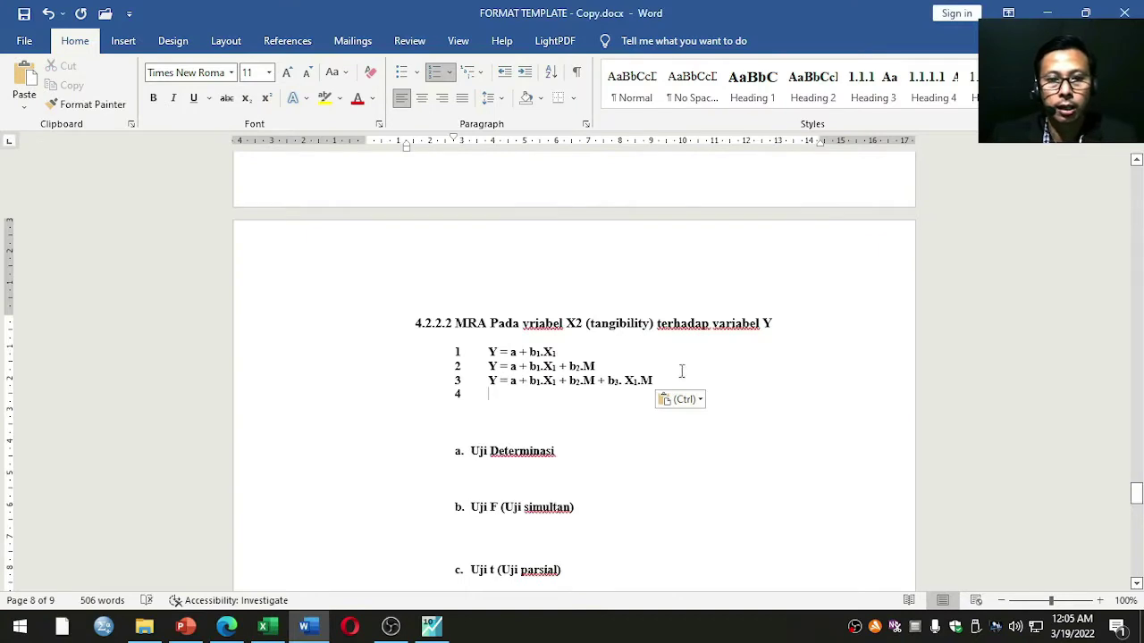
# Insert unnumbered blank lines after the first and second equations under heading 4.2.2.2
pyautogui.click(633, 352)
pyautogui.press('Return')
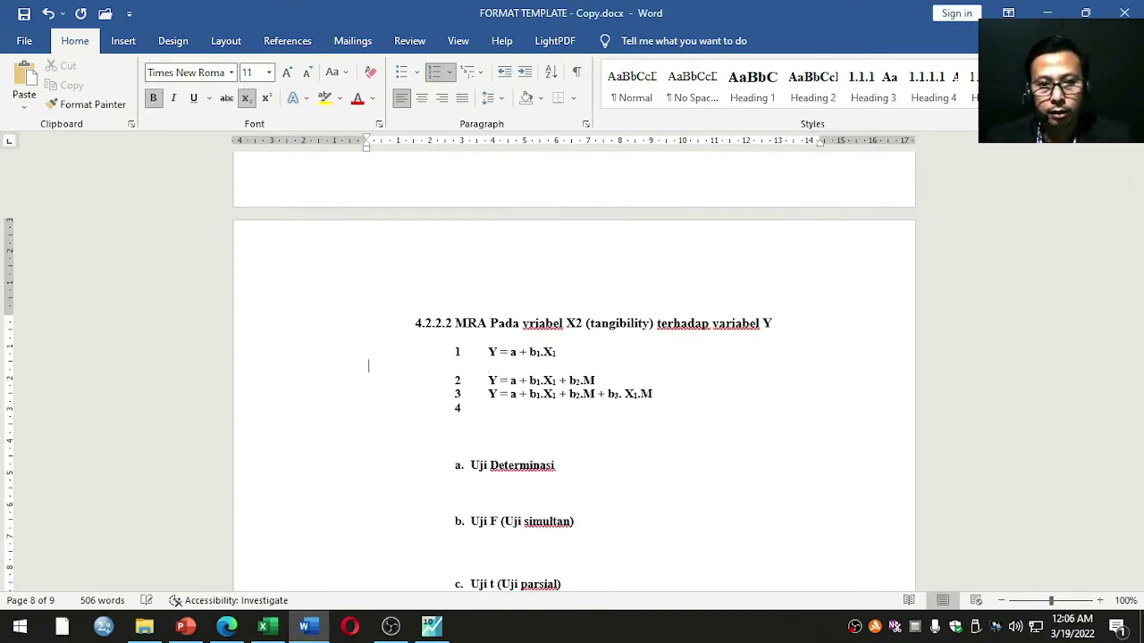
pyautogui.press('Return')
pyautogui.click(651, 409)
pyautogui.press('Return')
pyautogui.press('Return')
pyautogui.press('Return')
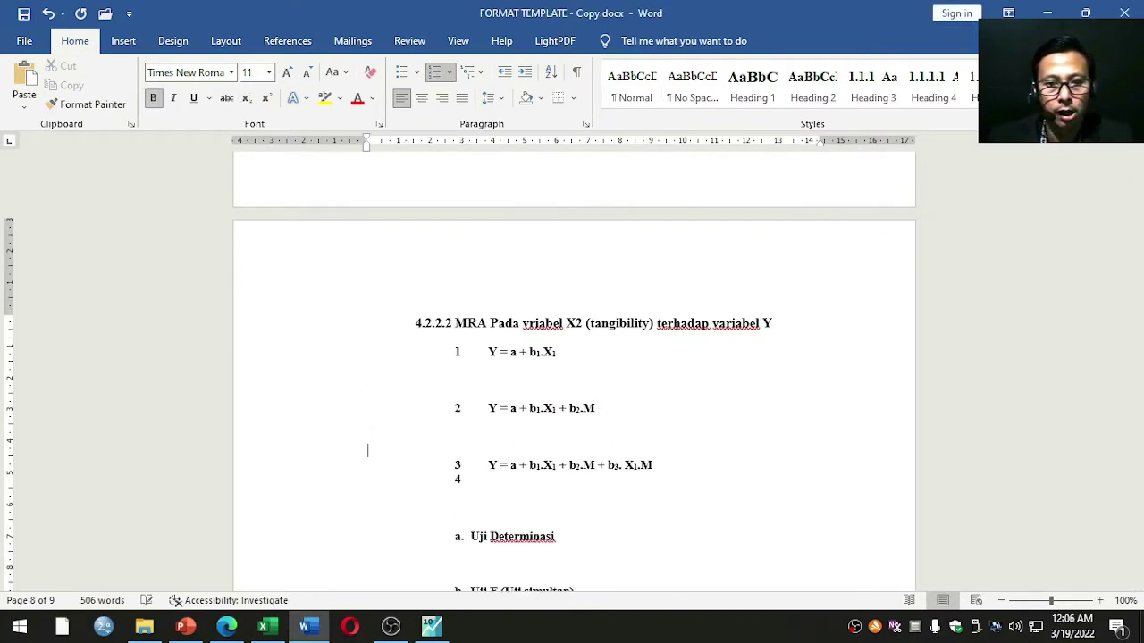
# Copy the first equation, switch to EViews, and paste it over the equation specification of MODEL_FEM
pyautogui.moveTo(490, 352); pyautogui.dragTo(561, 352)
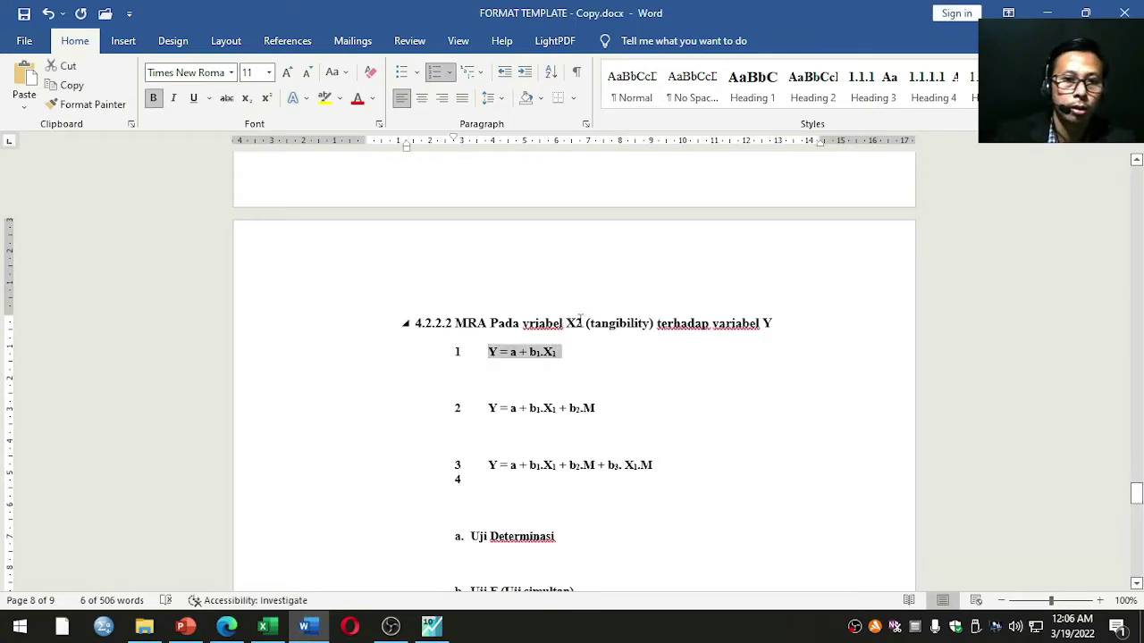
pyautogui.click(431, 630)
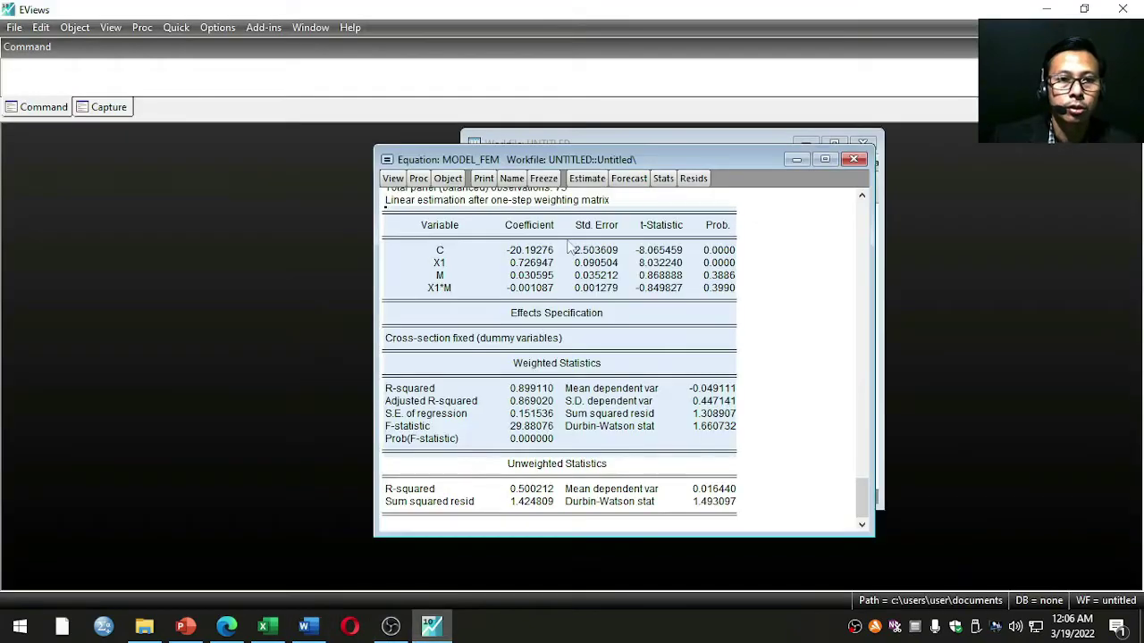
pyautogui.click(589, 184)
pyautogui.click(553, 282)
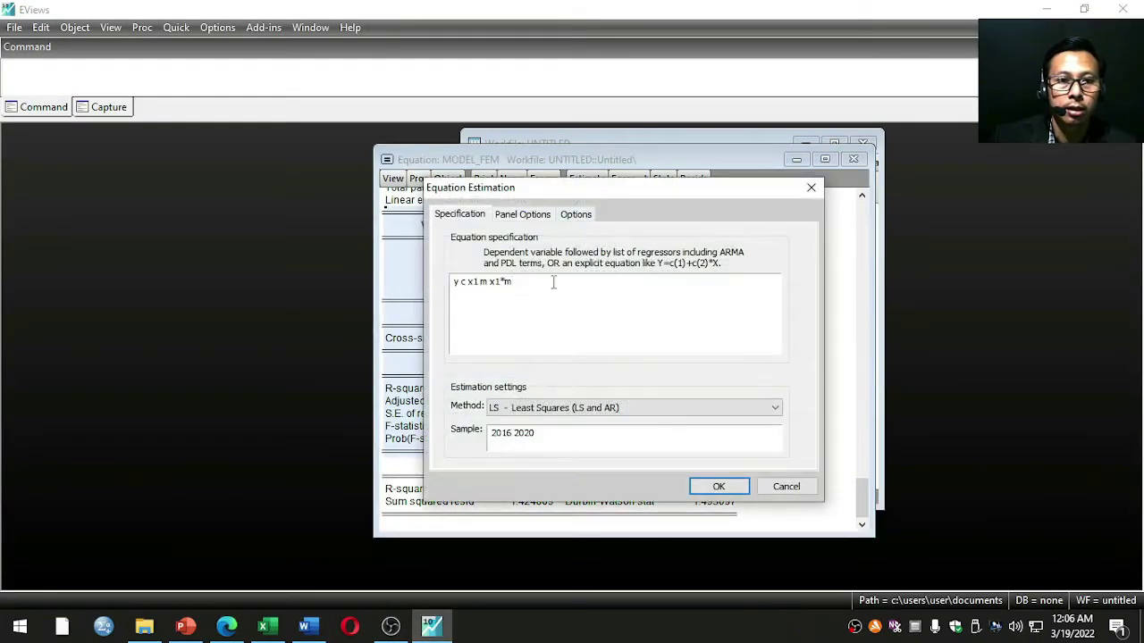
pyautogui.moveTo(547, 282); pyautogui.dragTo(445, 280)
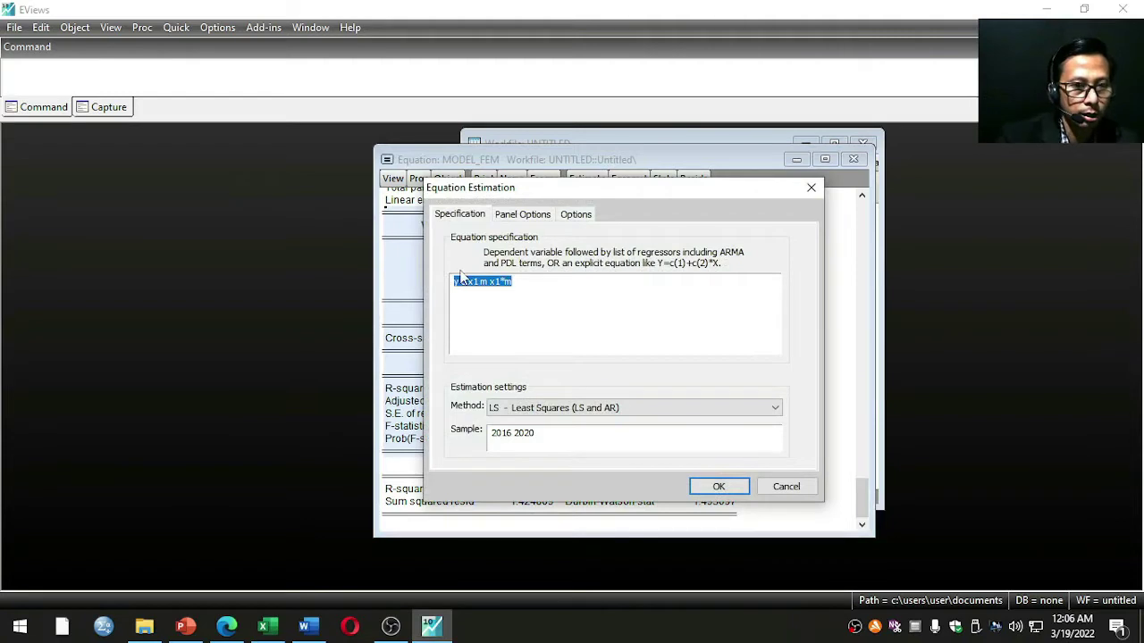
pyautogui.hotkey('ctrl', 'v')
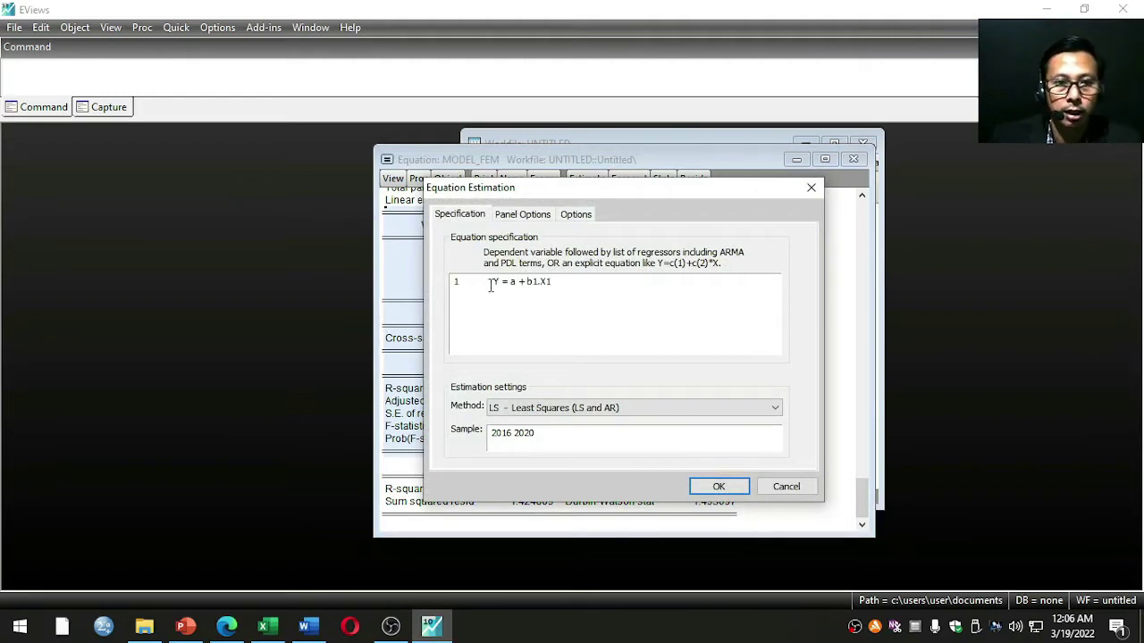
# Remove the list number from the pasted specification and replace "= a" with c
pyautogui.click(490, 282)
pyautogui.press('BackSpace')
pyautogui.press('BackSpace')
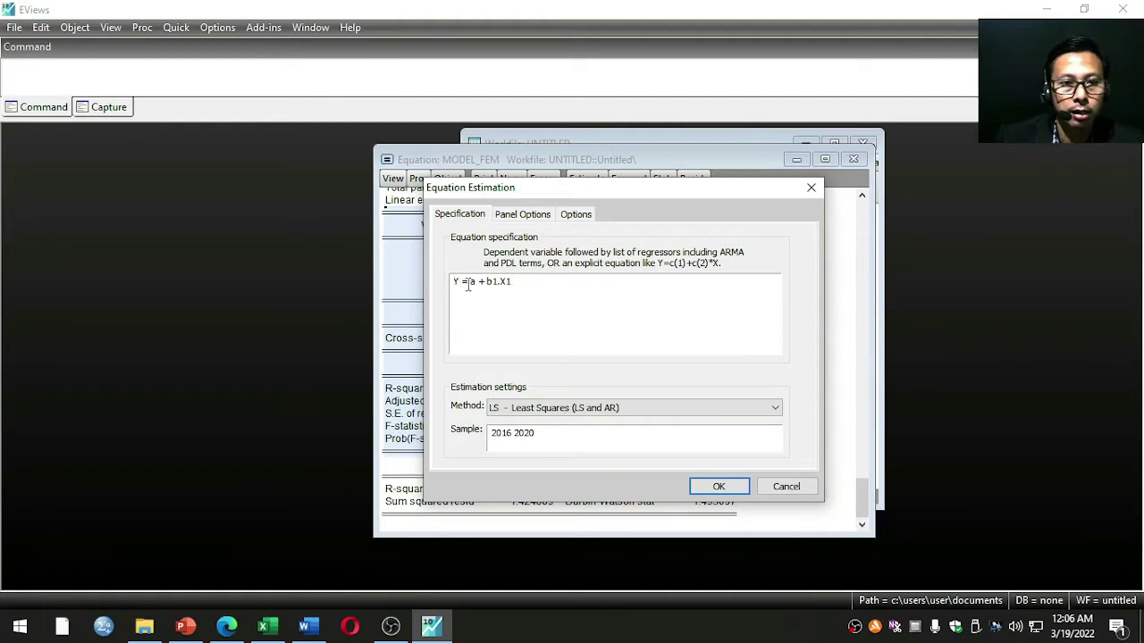
pyautogui.press('BackSpace')
pyautogui.press('BackSpace')
pyautogui.press('BackSpace')
pyautogui.press('Delete')
pyautogui.write('c0')
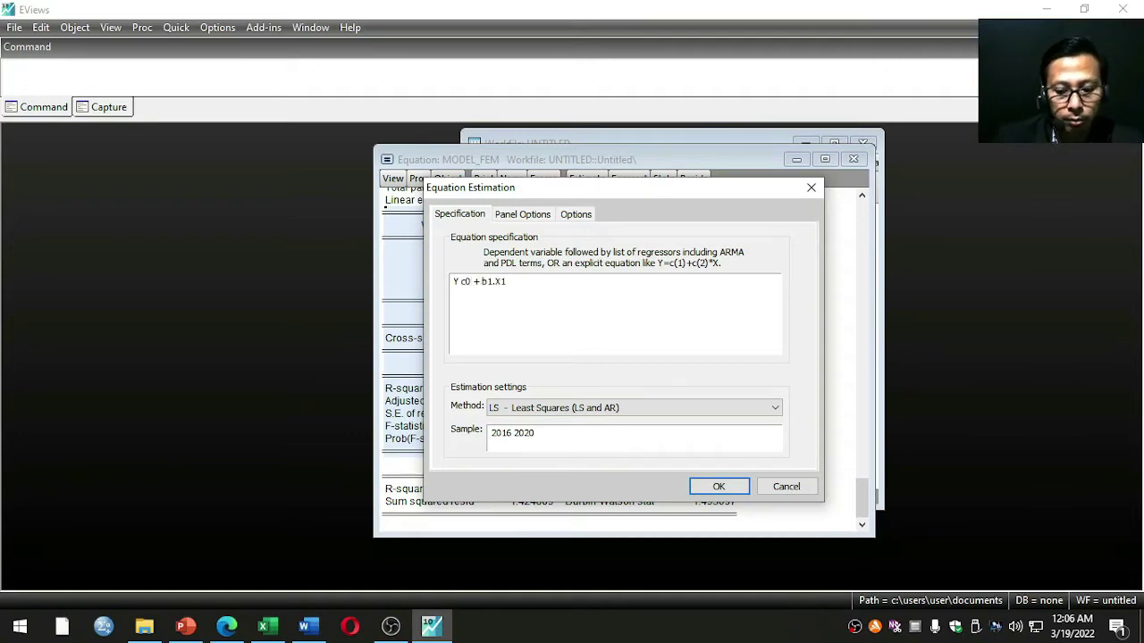
pyautogui.press('BackSpace')
pyautogui.press('Escape')
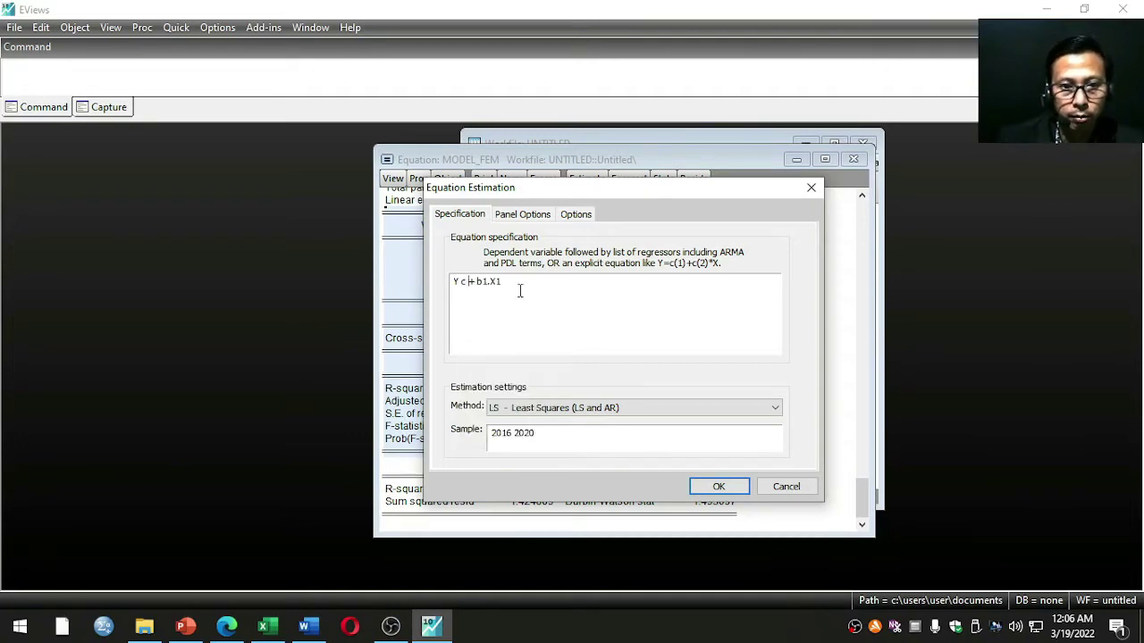
# Delete the "+ b1." part to leave the specification y c x1, and estimate the equation
pyautogui.press('Delete')
pyautogui.press('Delete')
pyautogui.press('Delete')
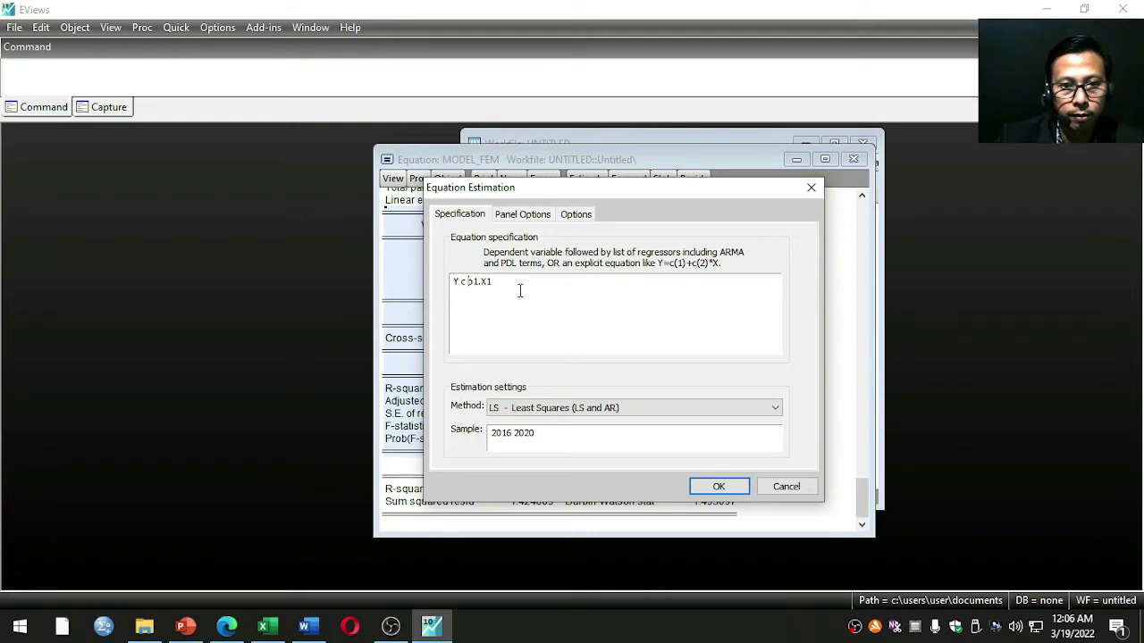
pyautogui.press('Delete')
pyautogui.press('Delete')
pyautogui.press('Delete')
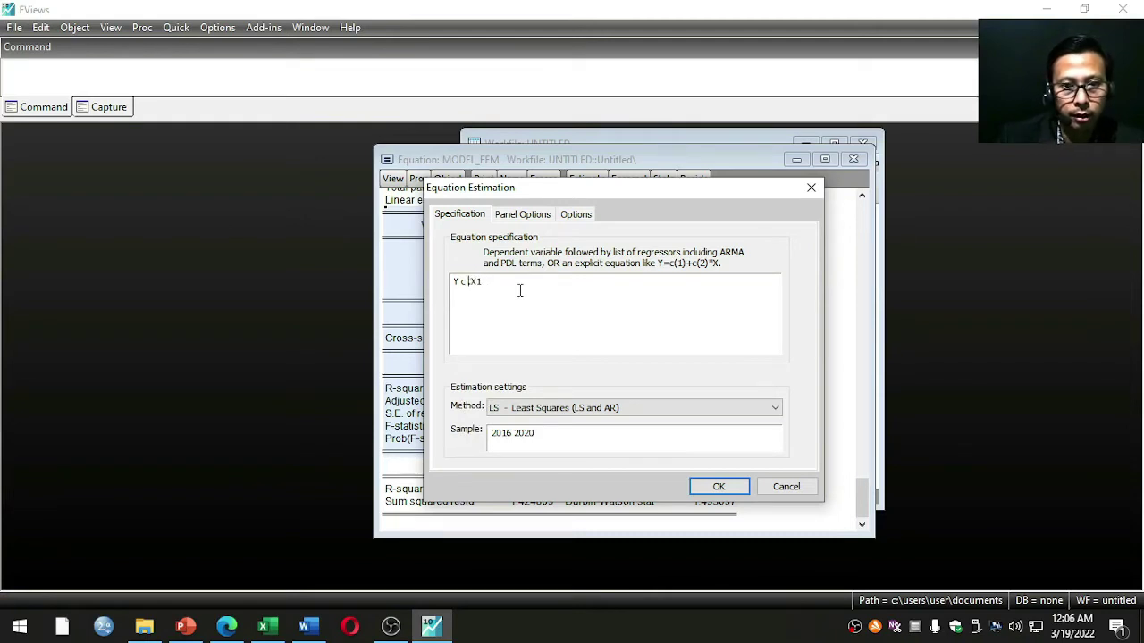
pyautogui.press('Delete')
pyautogui.write('x')
pyautogui.click(718, 486)
# Change the MODEL_FEM specification to y c x2, check the panel options, and estimate the equation again
pyautogui.moveTo(391, 304); pyautogui.dragTo(622, 530)
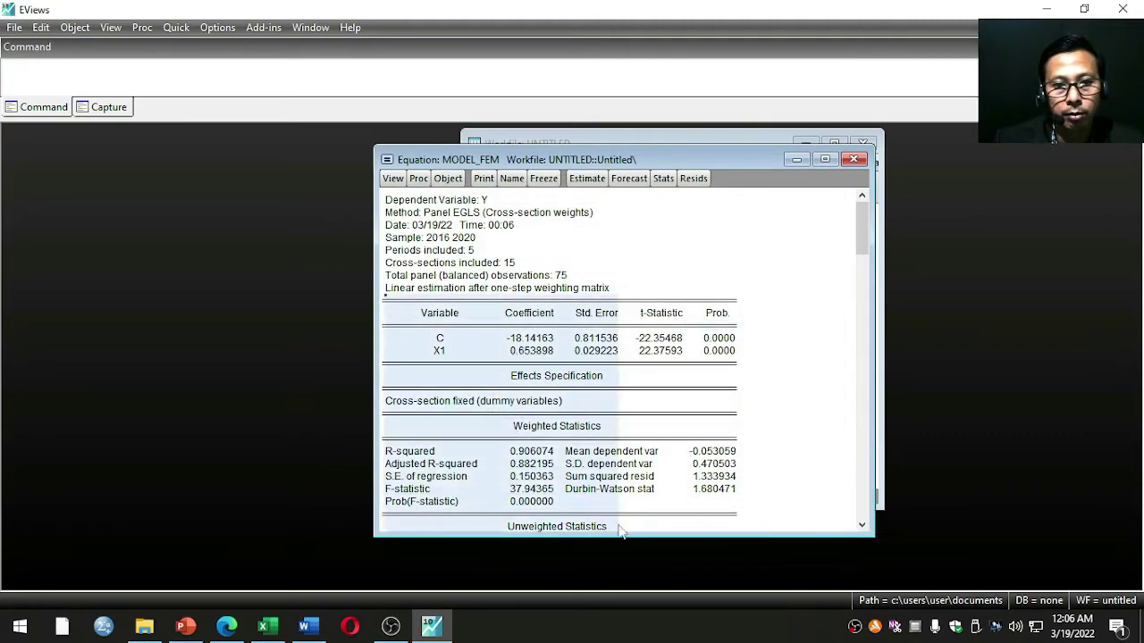
pyautogui.click(628, 307)
pyautogui.click(586, 178)
pyautogui.click(494, 285)
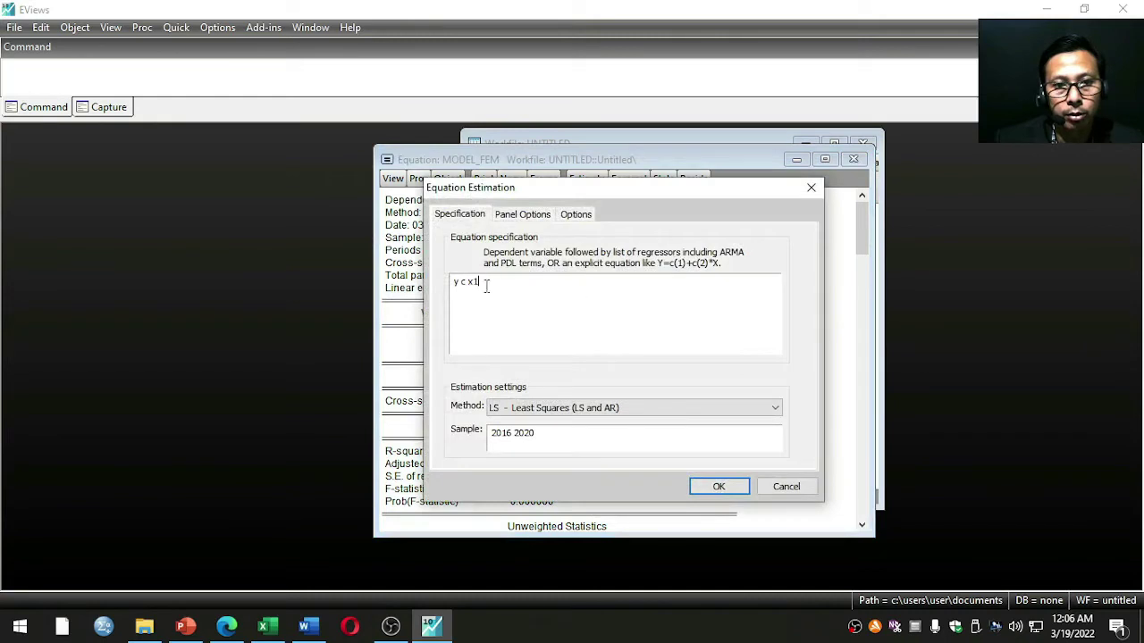
pyautogui.press('BackSpace')
pyautogui.write('2')
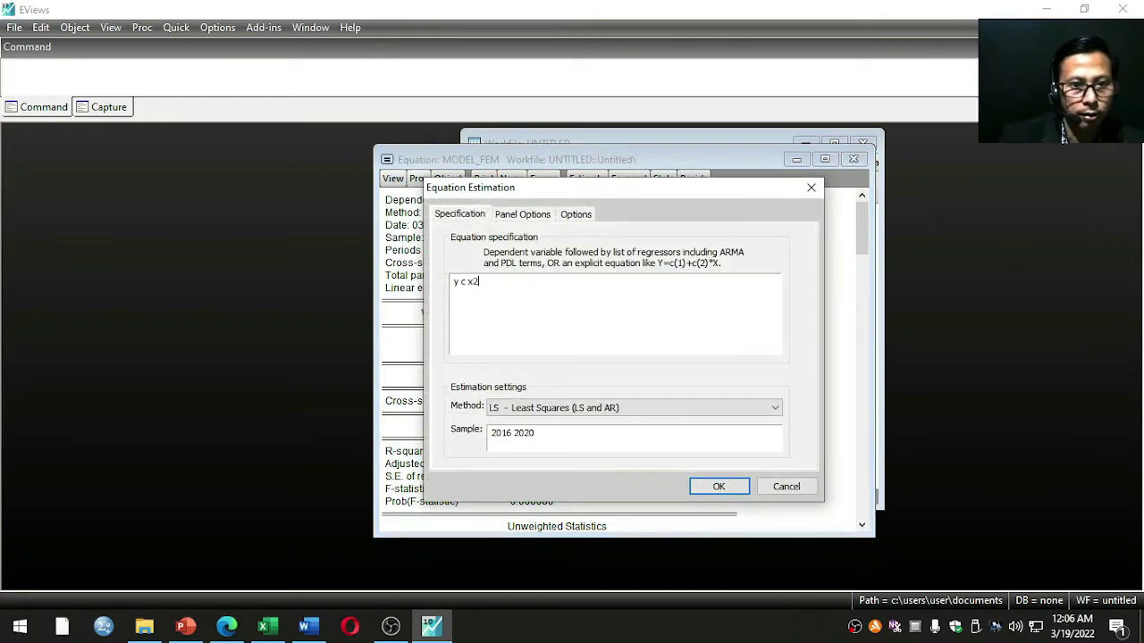
pyautogui.moveTo(571, 192); pyautogui.dragTo(731, 183)
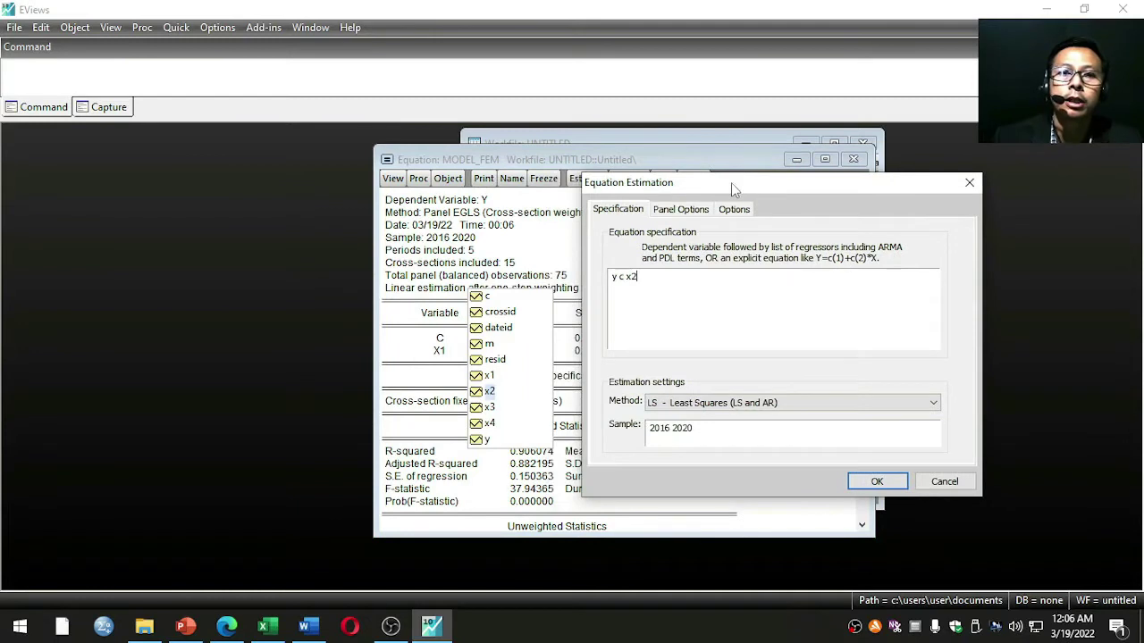
pyautogui.click(683, 211)
pyautogui.click(876, 482)
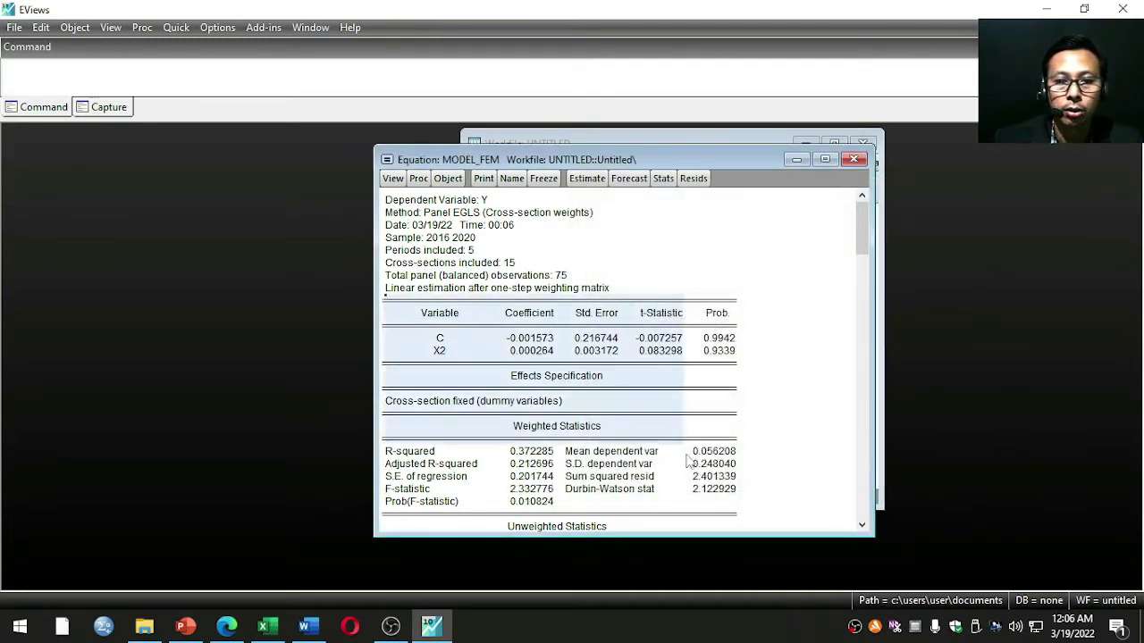
# Copy the X2 regression output from the coefficient table through the weighted statistics
pyautogui.scroll(-2, 724, 473)
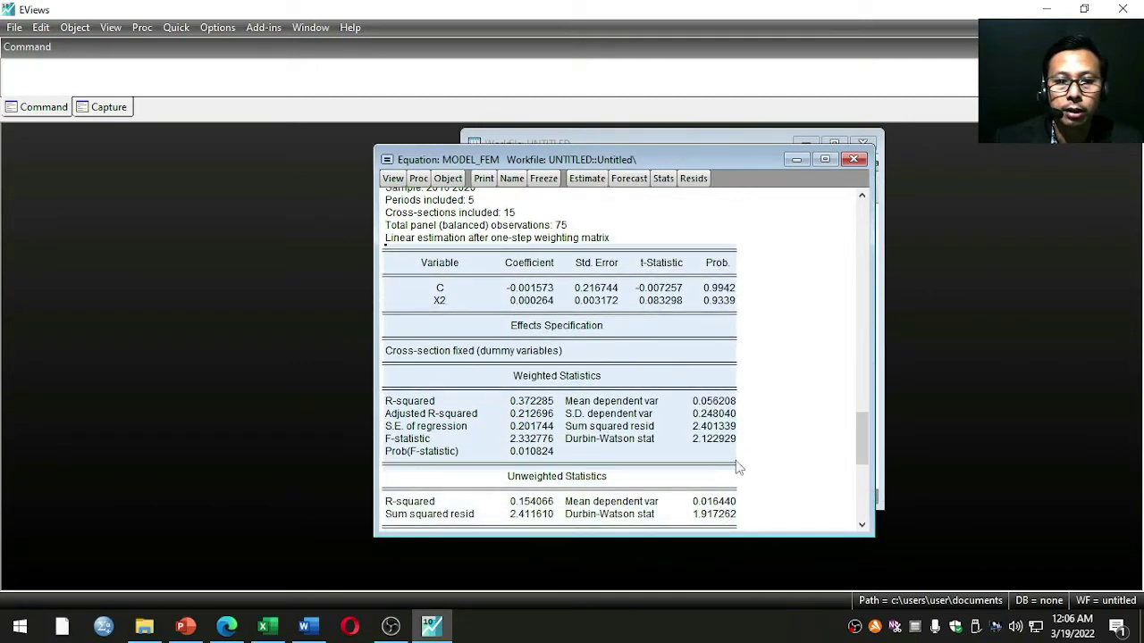
pyautogui.rightClick(539, 327)
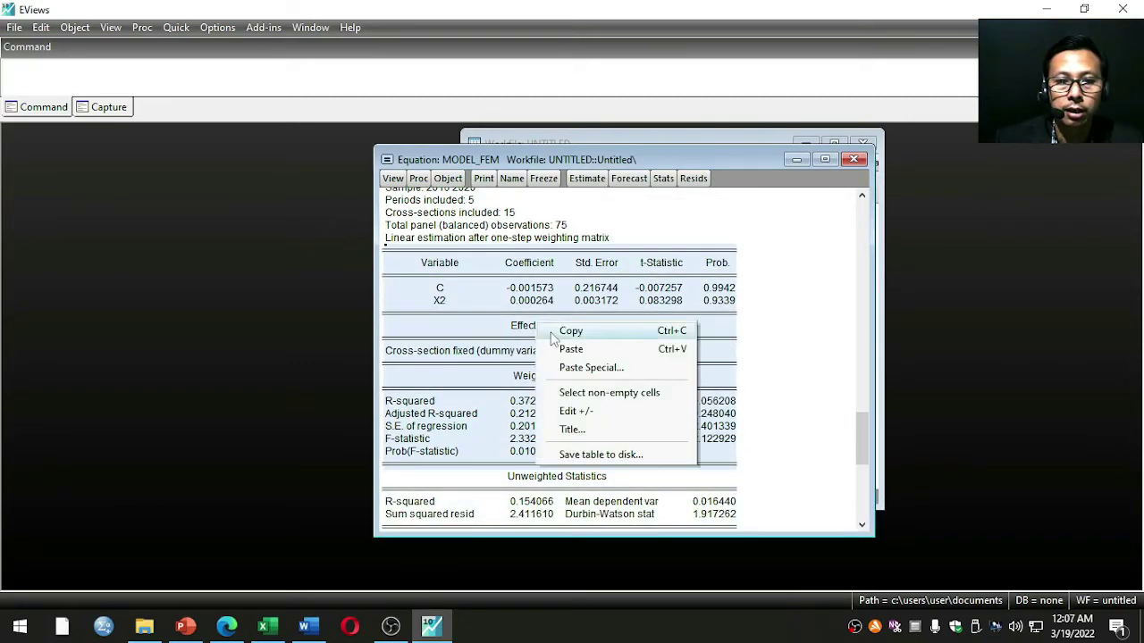
pyautogui.click(552, 332)
pyautogui.click(533, 351)
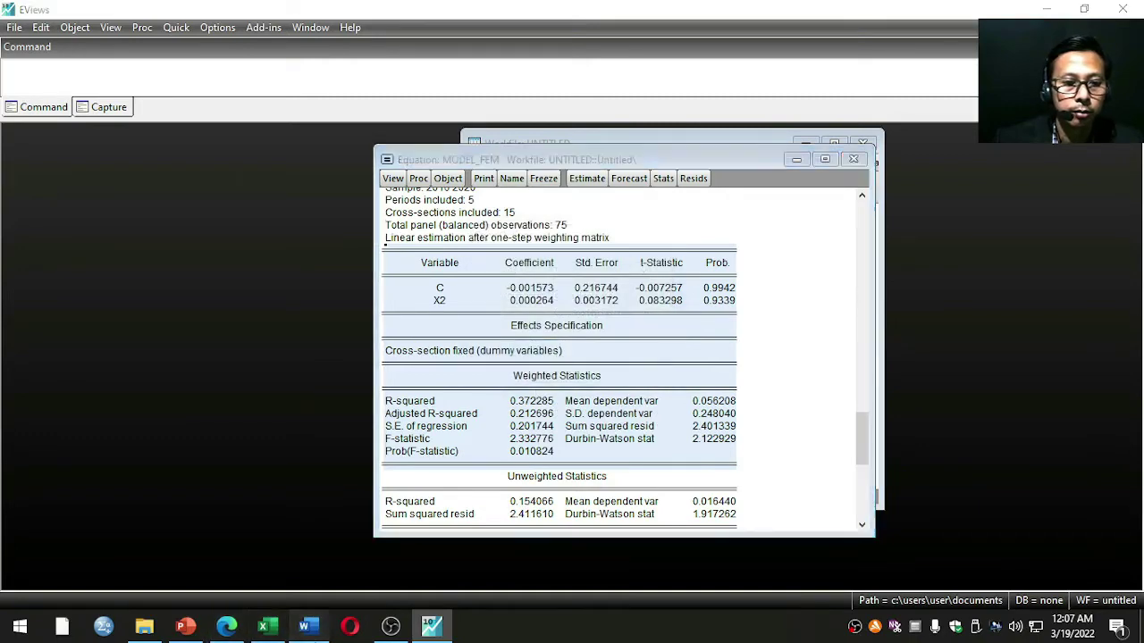
# Switch to the Word template and paste the copied X2 regression output as a picture below equation 1
pyautogui.click(307, 627)
pyautogui.click(501, 382)
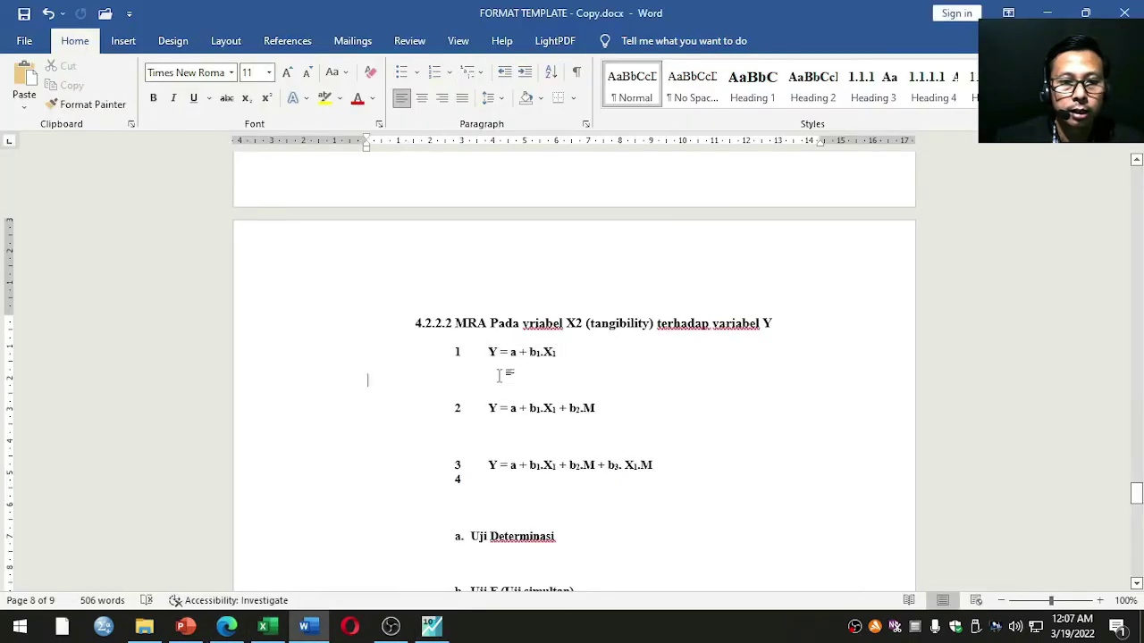
pyautogui.rightClick(501, 382)
pyautogui.click(585, 218)
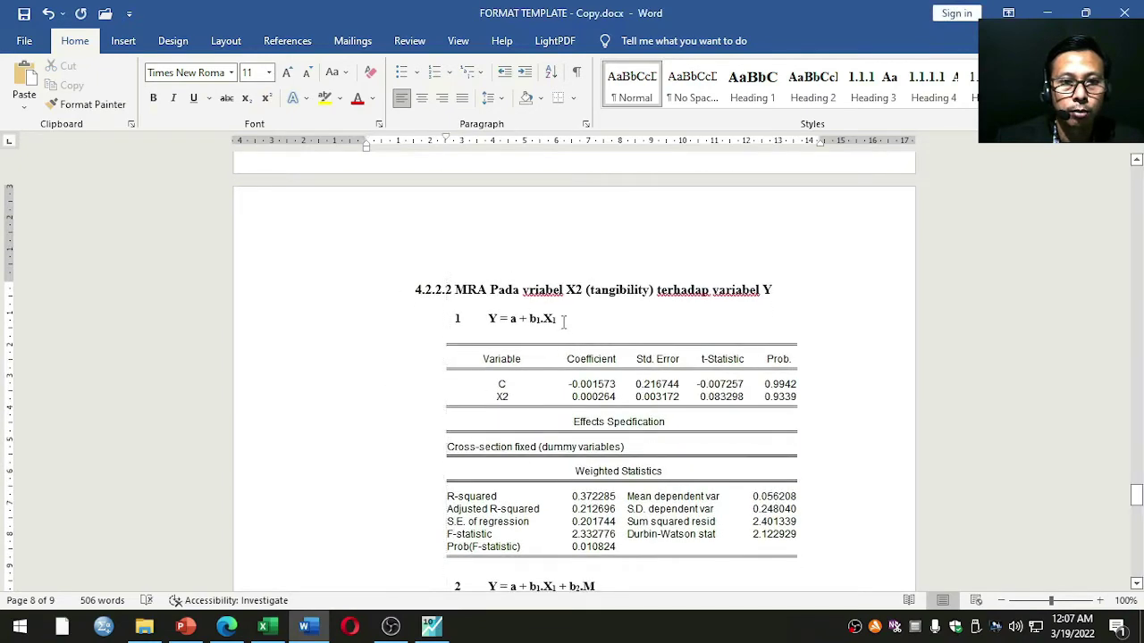
# Change the X subscript to 2 in equations 1 and 2 of the tangibility section, keeping it formatted as subscript
pyautogui.click(563, 322)
pyautogui.press('BackSpace')
pyautogui.write('2')
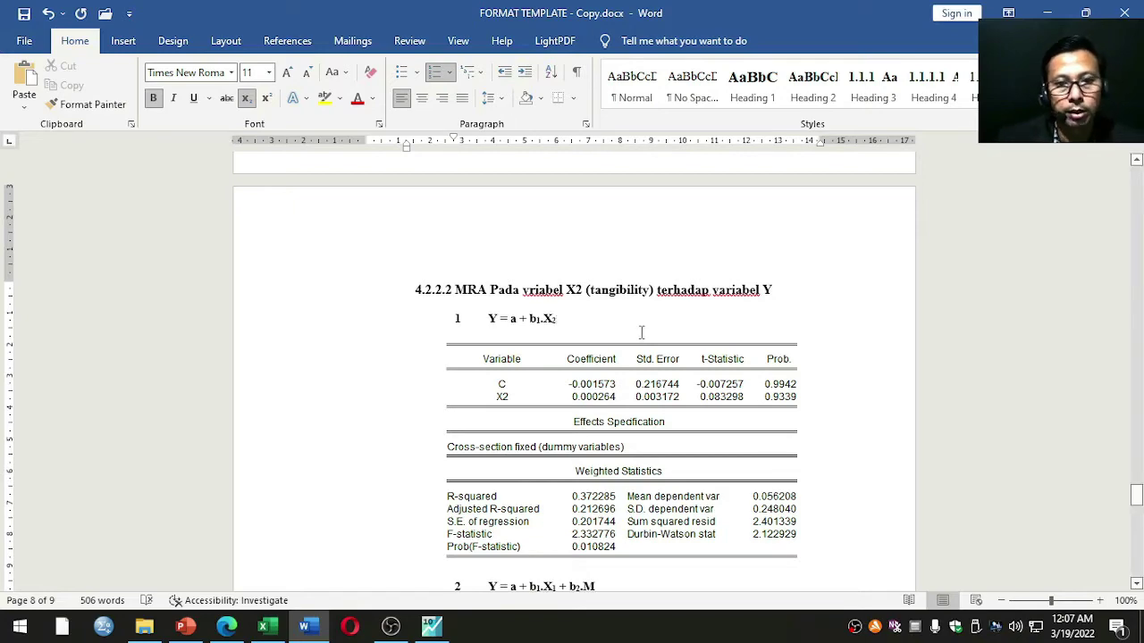
pyautogui.scroll(-3, 642, 333)
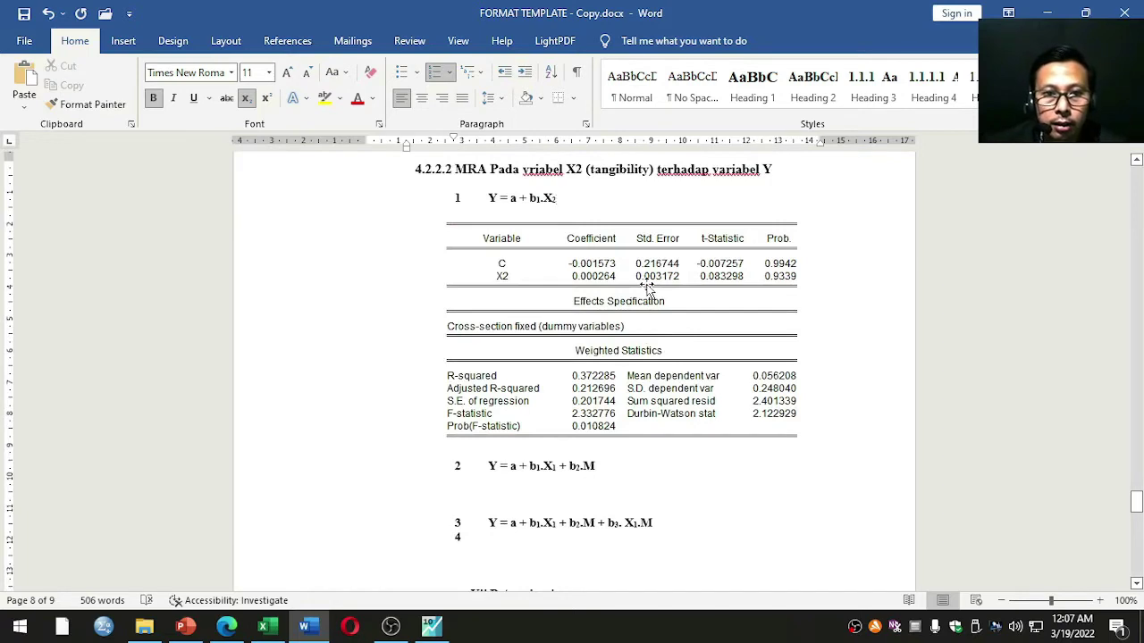
pyautogui.click(590, 471)
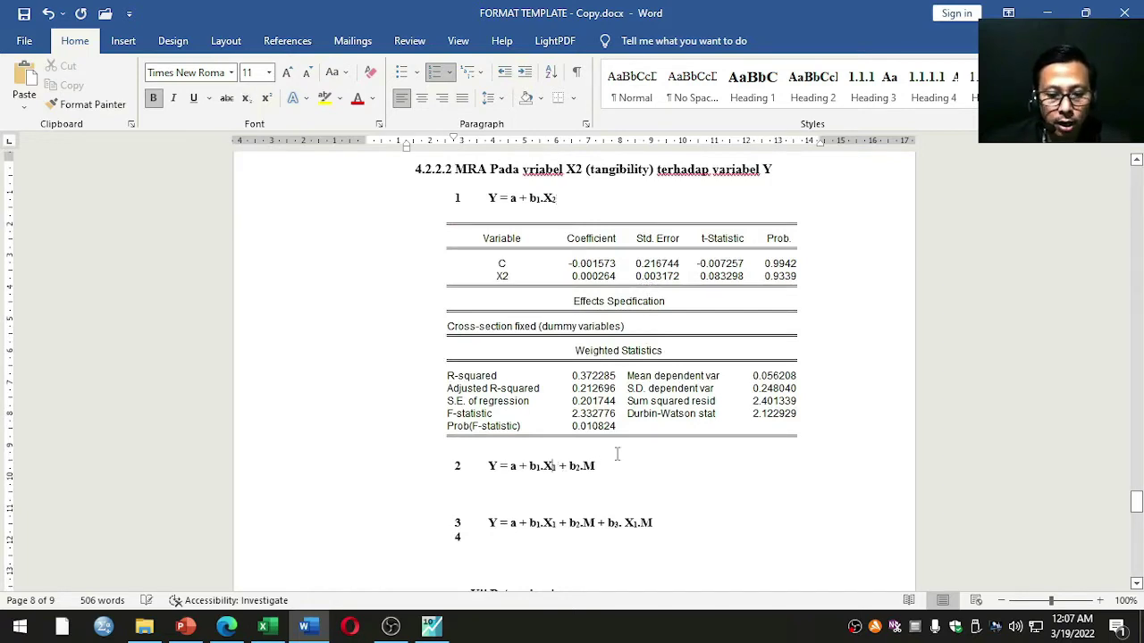
pyautogui.press('BackSpace')
pyautogui.write('2')
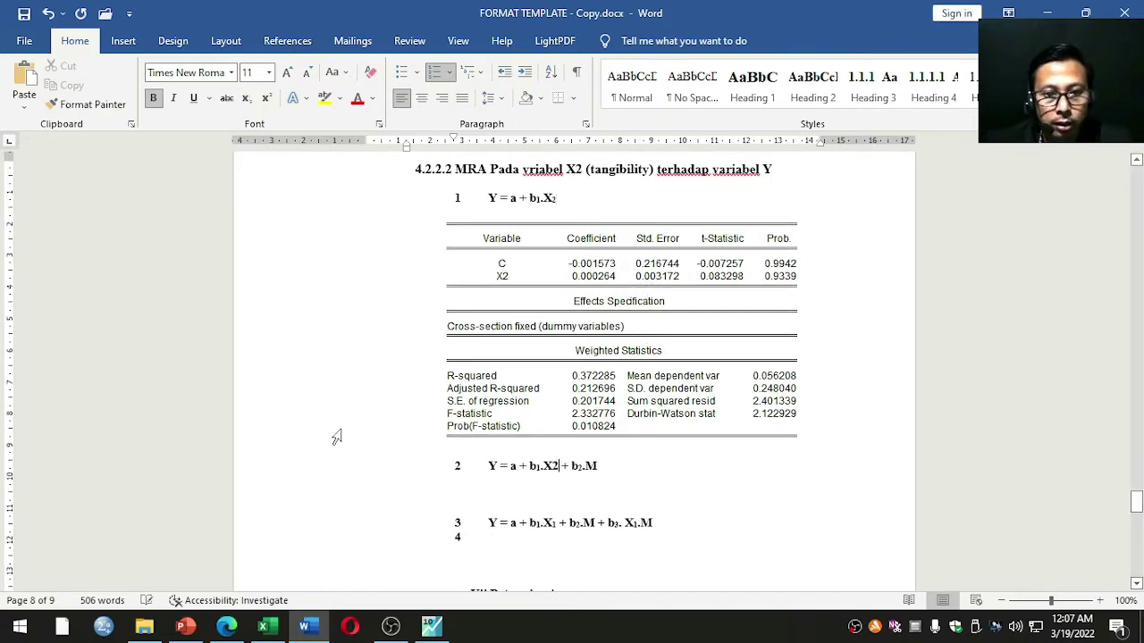
pyautogui.press('BackSpace')
pyautogui.hotkey('ctrl', '=')
pyautogui.write('2')
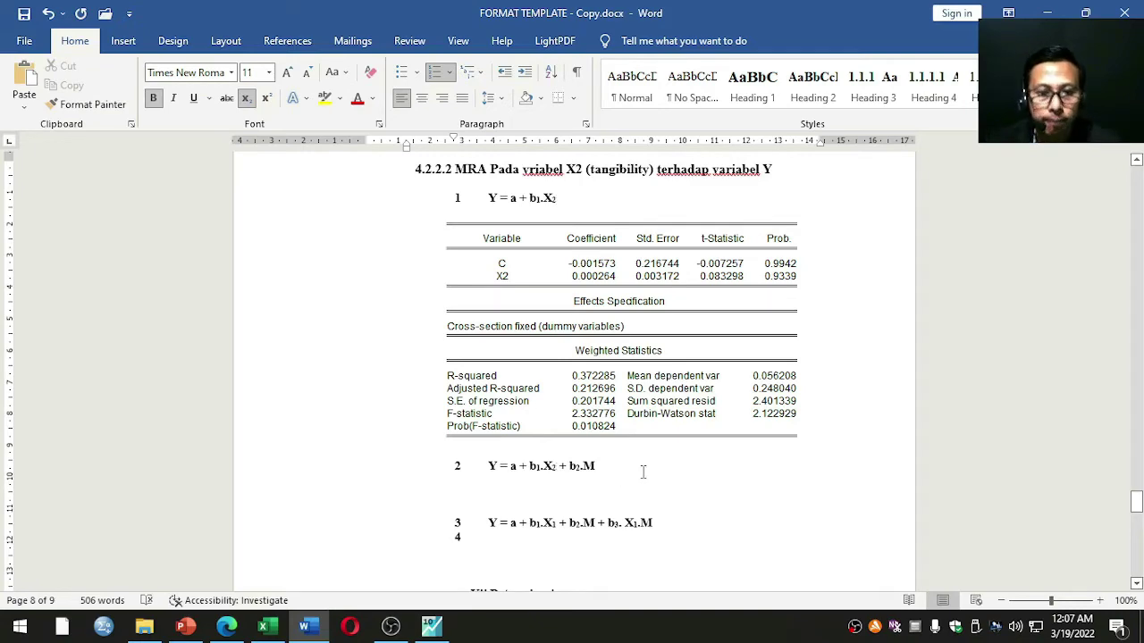
# Switch to EViews, extend the MODEL_FEM specification to y c x2 m, check the panel options, and estimate the equation
pyautogui.click(432, 625)
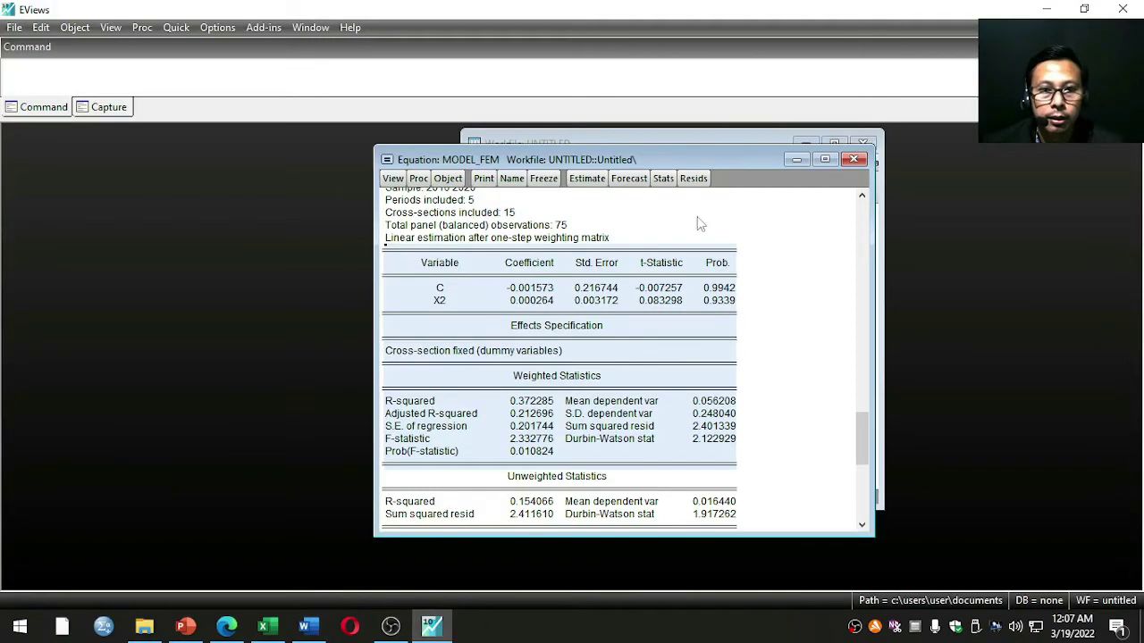
pyautogui.click(577, 181)
pyautogui.click(488, 286)
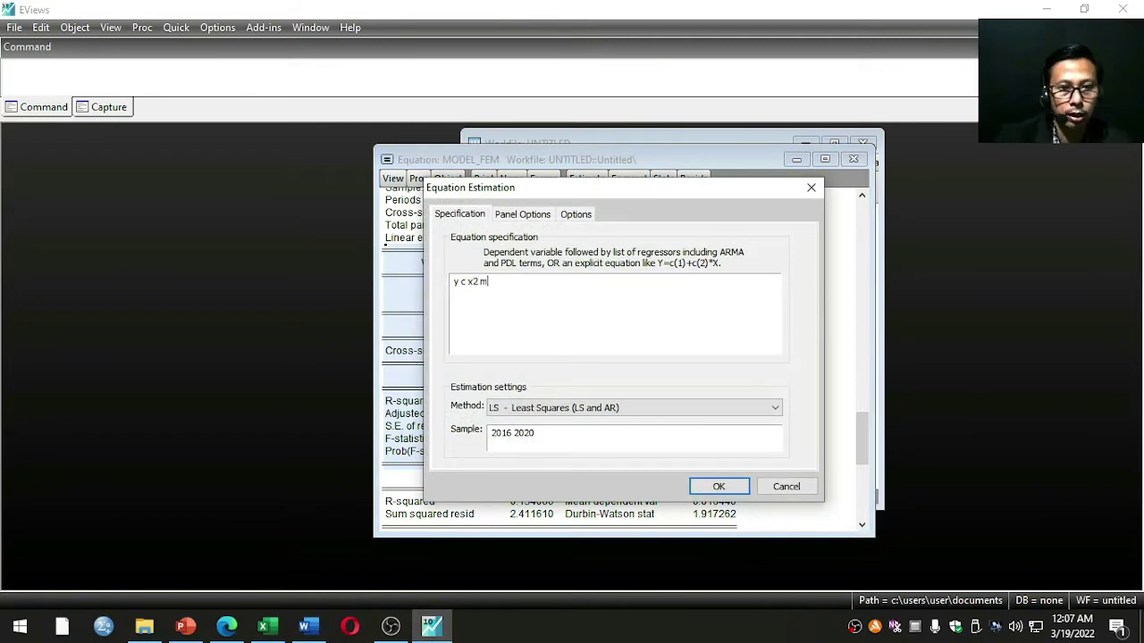
pyautogui.write('m')
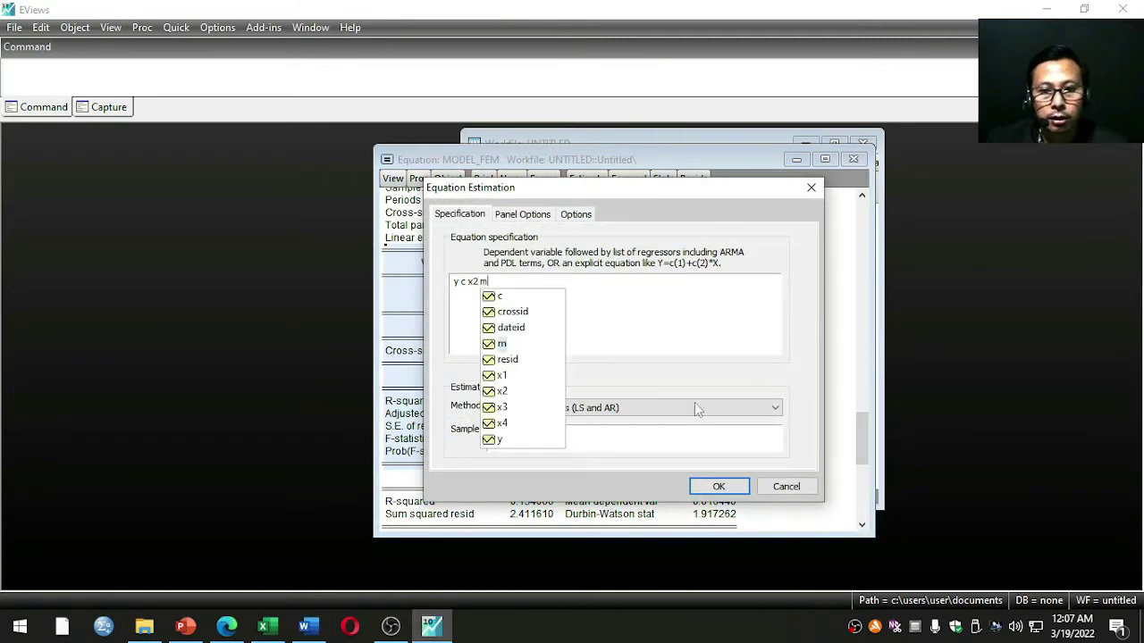
pyautogui.click(518, 218)
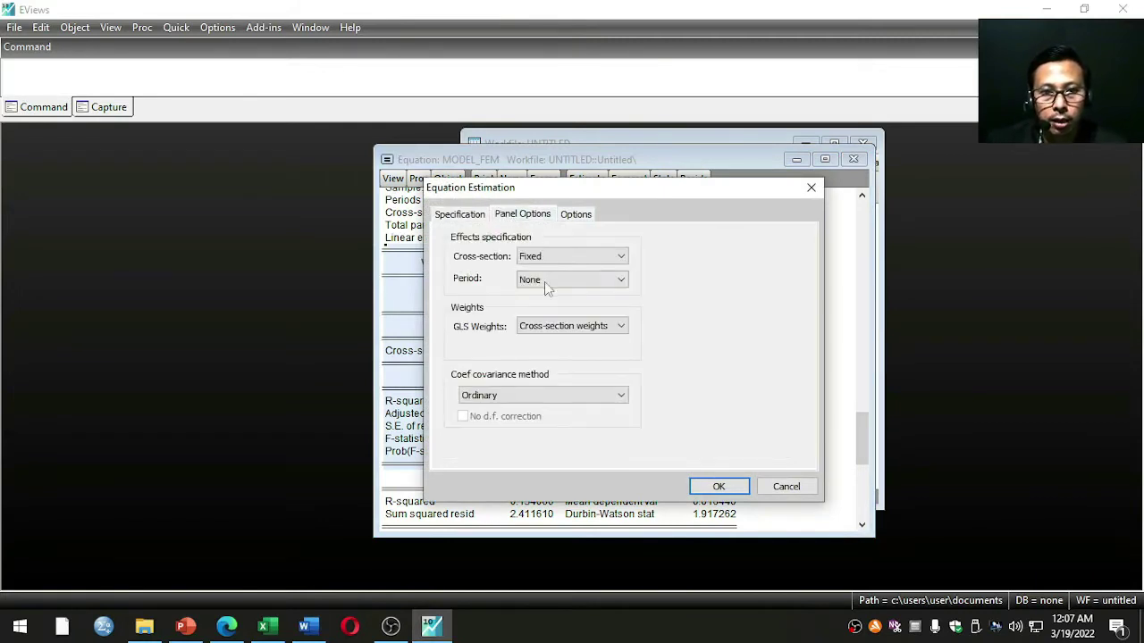
pyautogui.click(719, 486)
# Copy the output from the coefficient table through the weighted statistics and paste it as a picture below equation 2 in Word
pyautogui.moveTo(386, 297); pyautogui.dragTo(728, 480)
pyautogui.rightClick(523, 302)
pyautogui.click(546, 311)
pyautogui.click(529, 350)
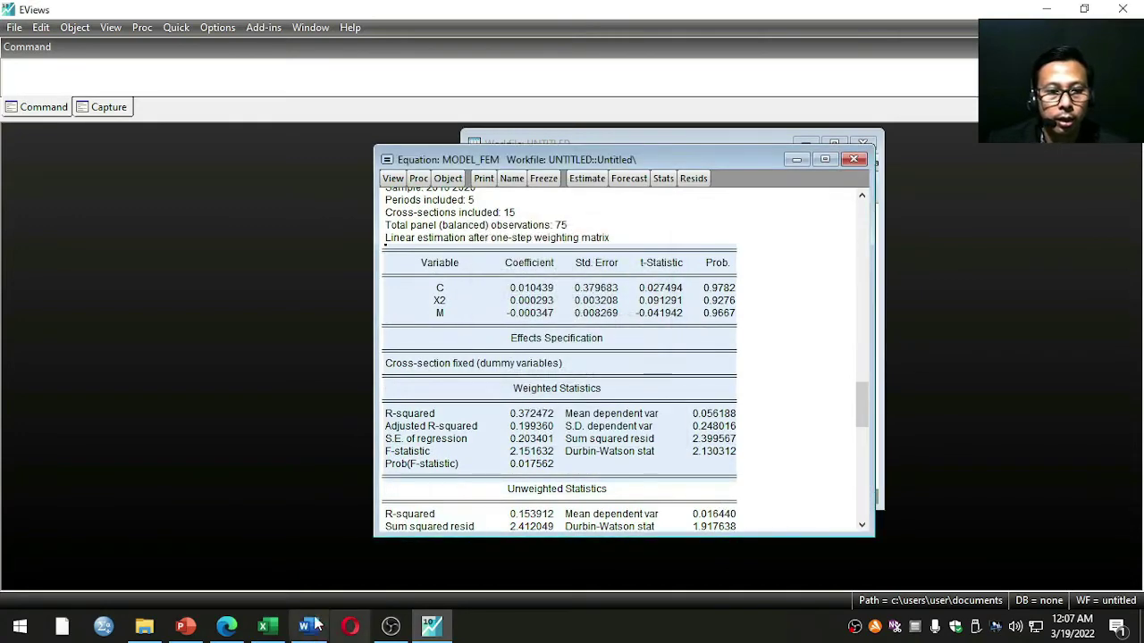
pyautogui.click(308, 625)
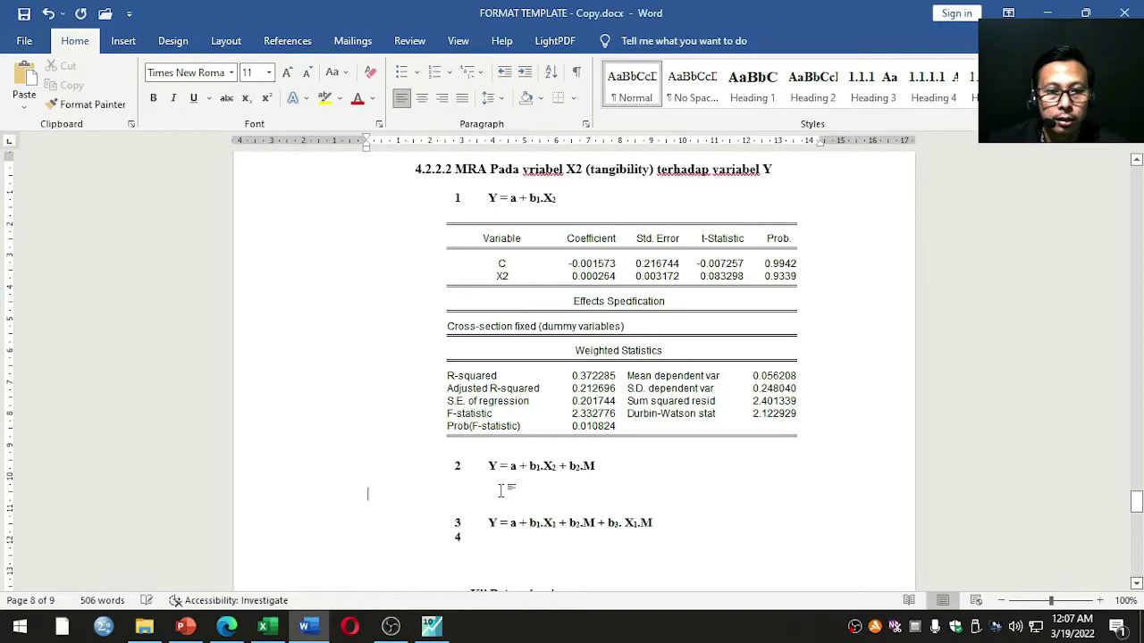
pyautogui.rightClick(515, 483)
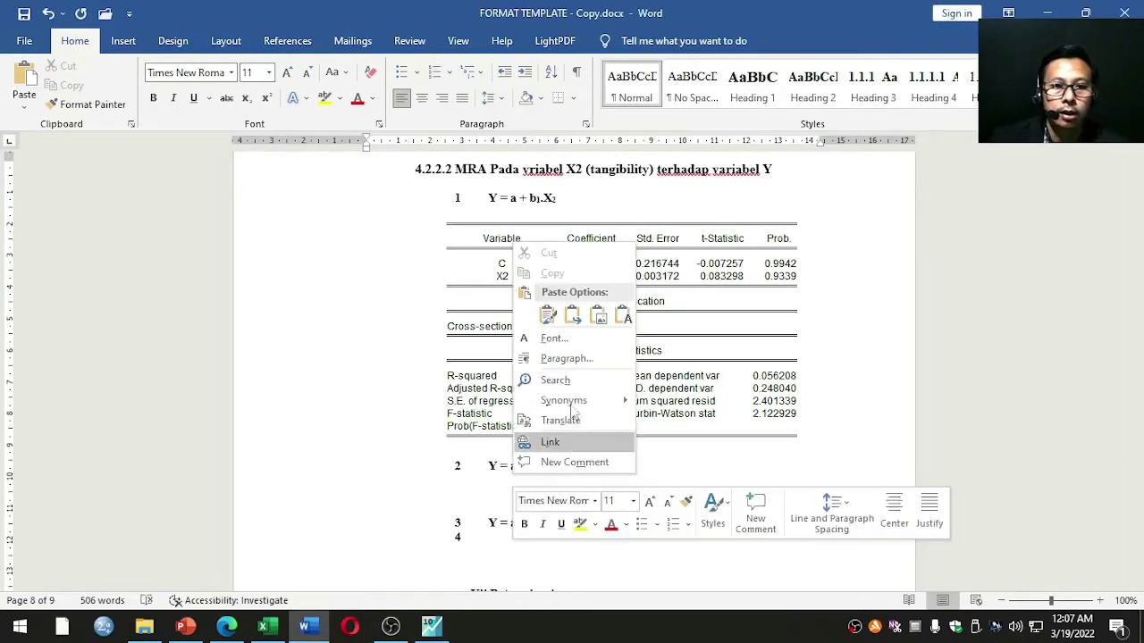
pyautogui.click(598, 314)
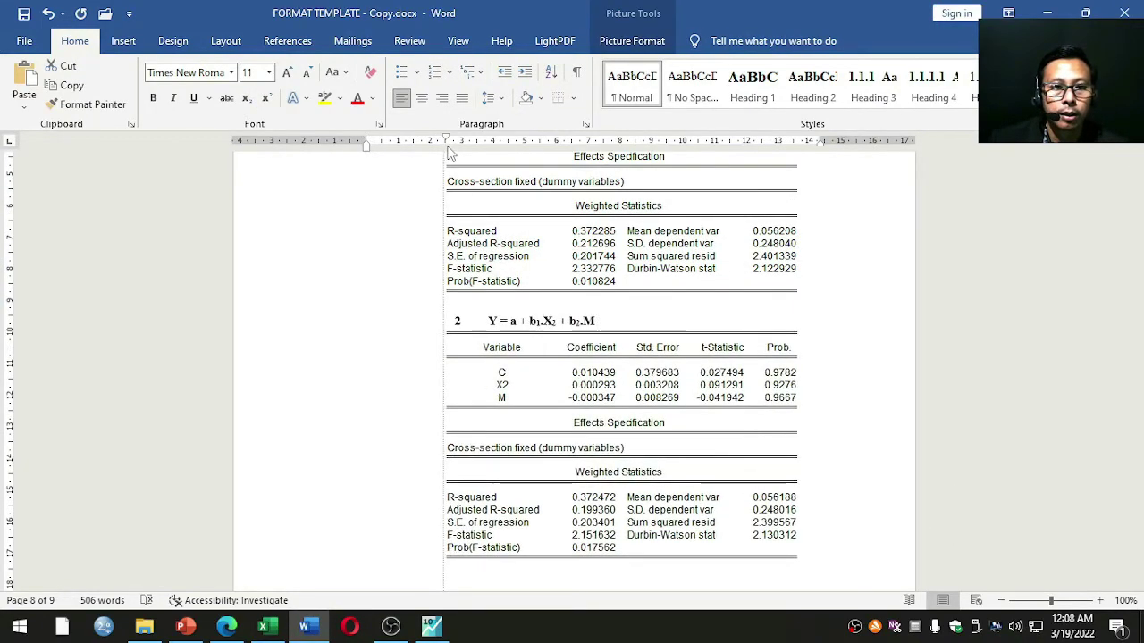
# Remove the empty list item 4 below equation 3 and leave blank lines for its output
pyautogui.scroll(-3, 548, 340)
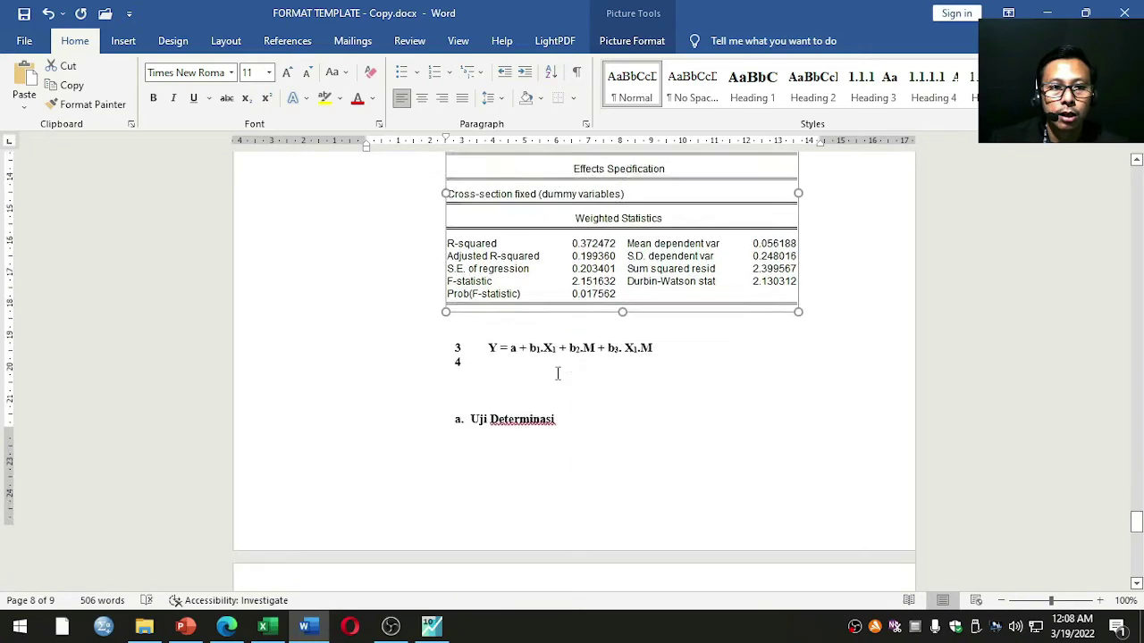
pyautogui.click(664, 333)
pyautogui.press('Return')
pyautogui.press('Return')
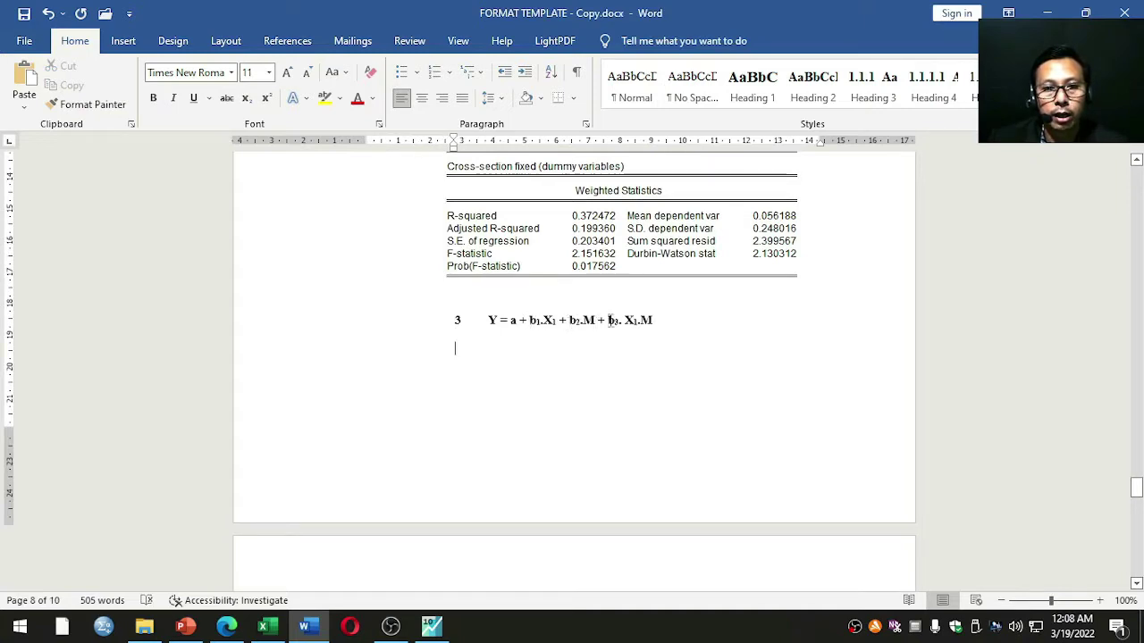
# Change both X subscripts in equation 3 to 2, giving Y = a + b1.X2 + b2.M + b3. X2.M
pyautogui.click(557, 322)
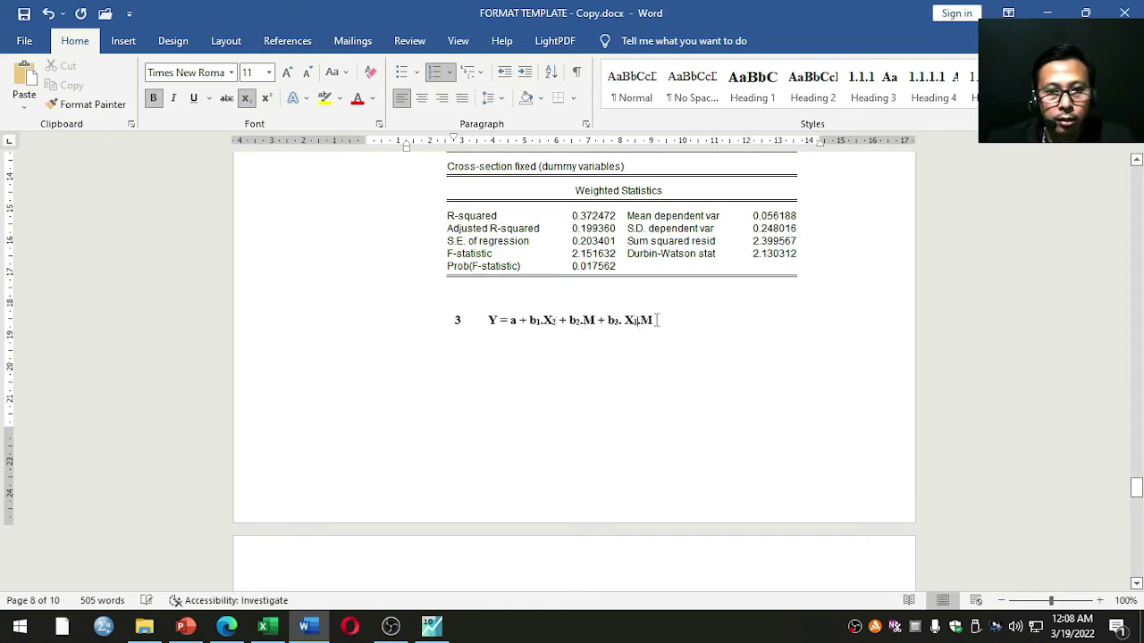
pyautogui.press('BackSpace')
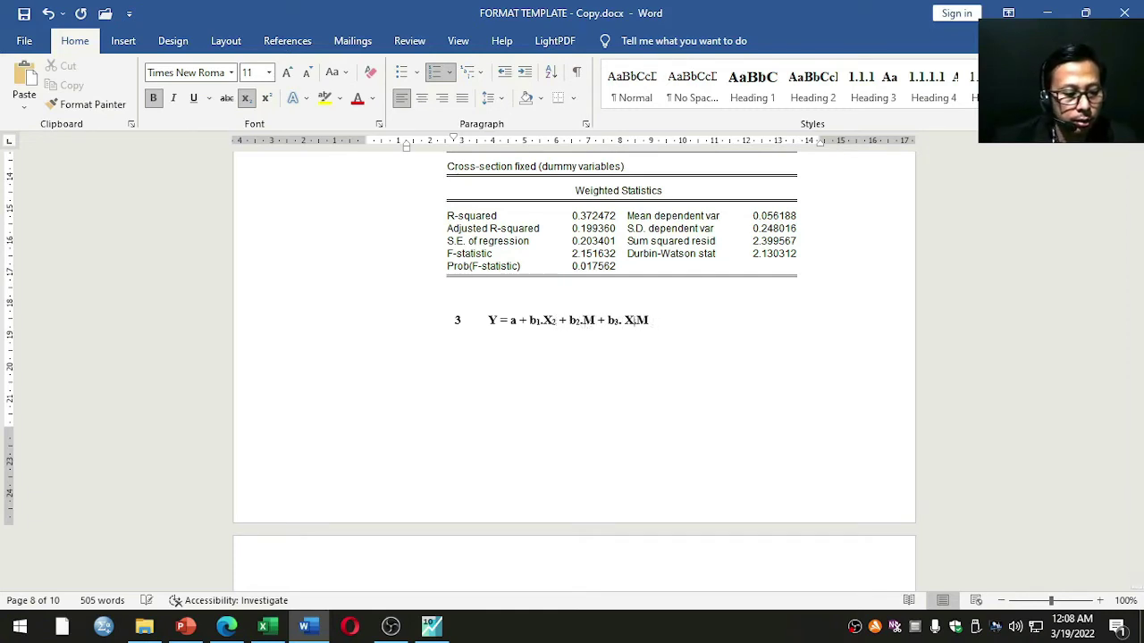
pyautogui.write('2')
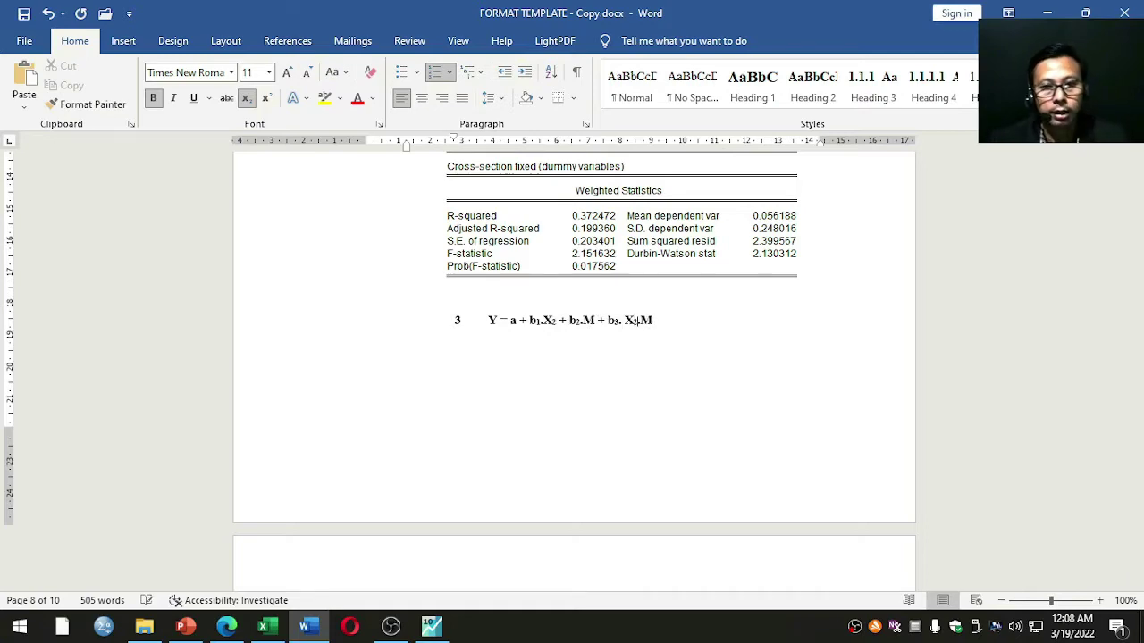
pyautogui.click(676, 370)
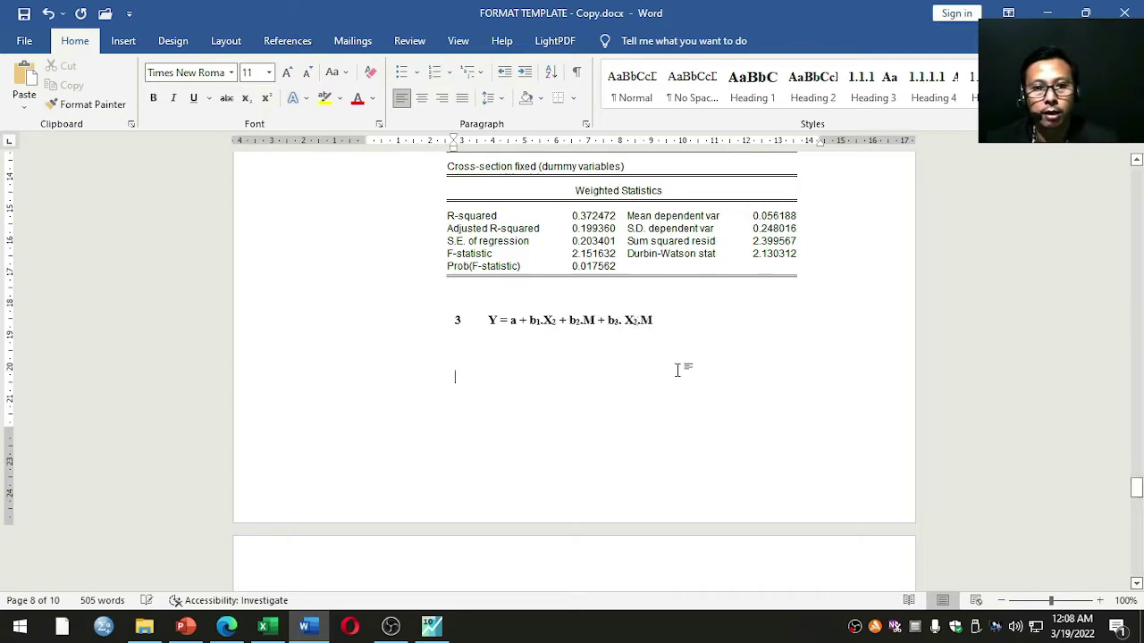
# Switch to EViews, extend the MODEL_FEM specification to y c x2 m x2*m, and estimate the equation
pyautogui.click(435, 624)
pyautogui.click(580, 179)
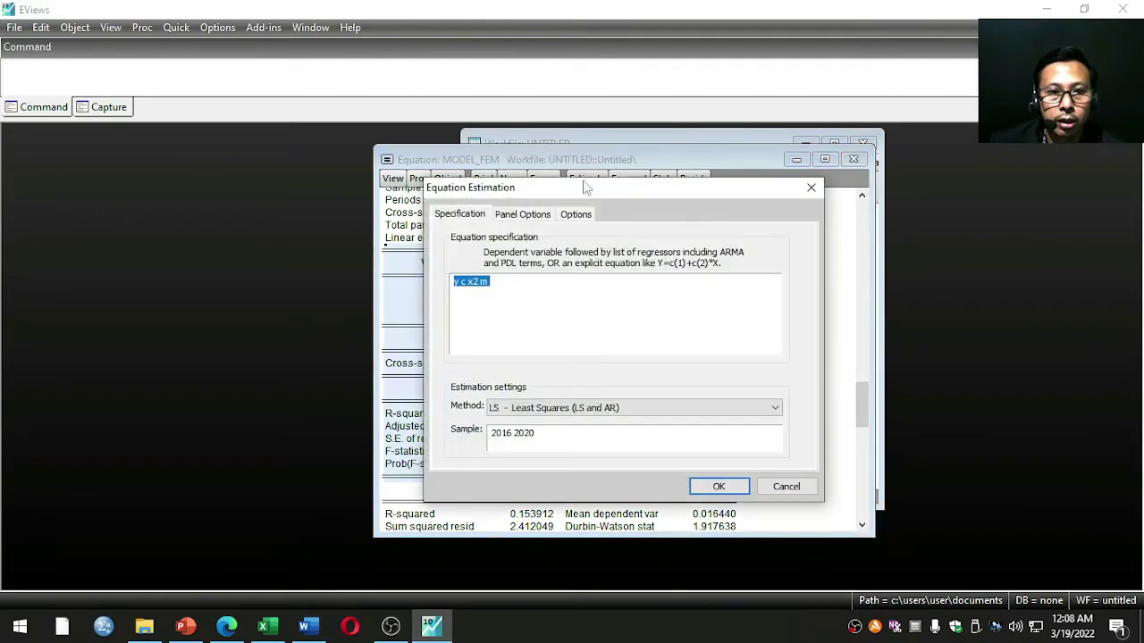
pyautogui.click(529, 285)
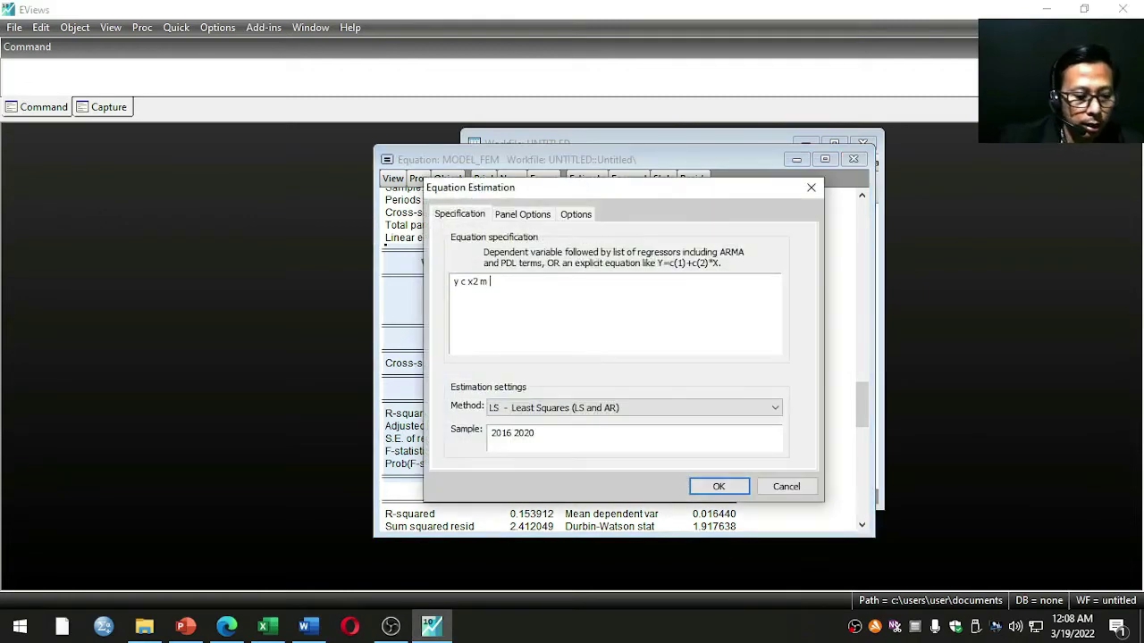
pyautogui.write('x2')
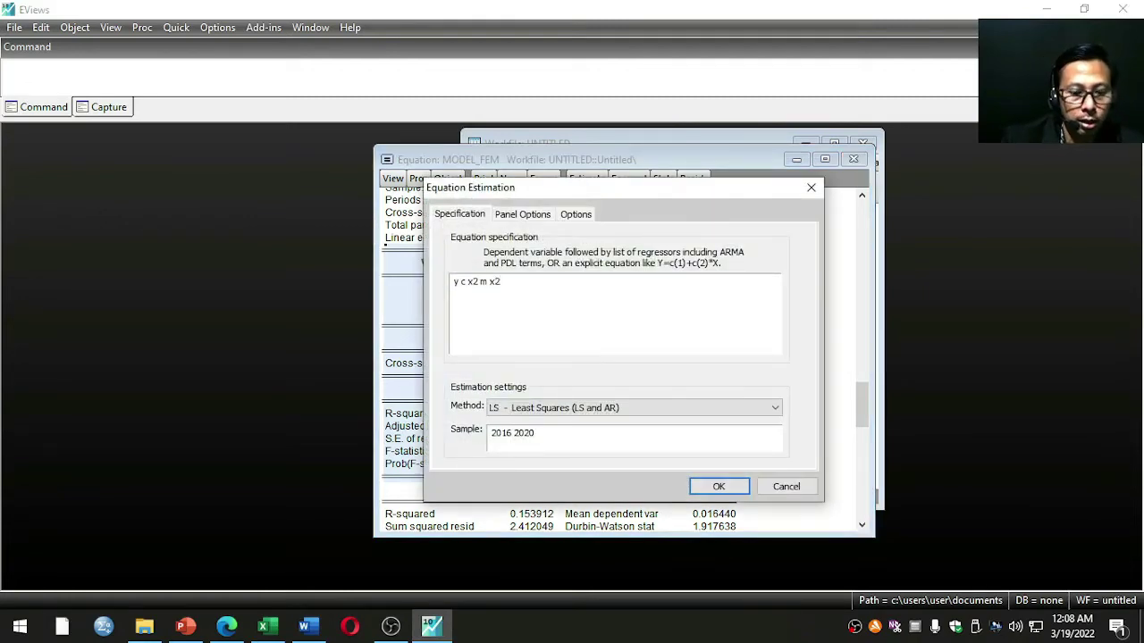
pyautogui.write('*m')
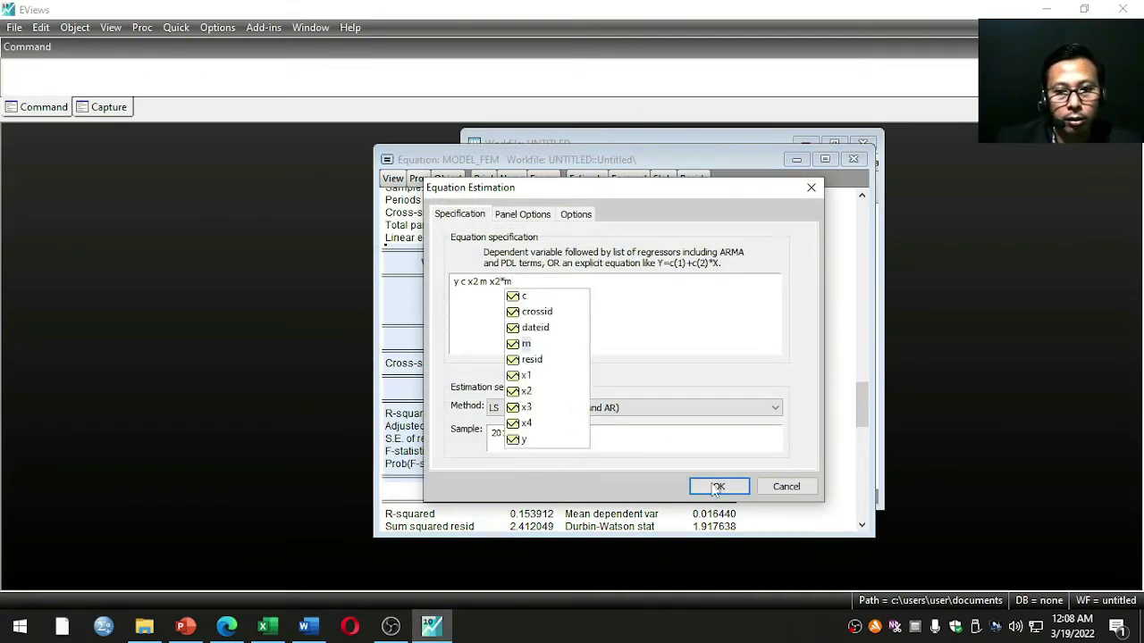
pyautogui.click(718, 486)
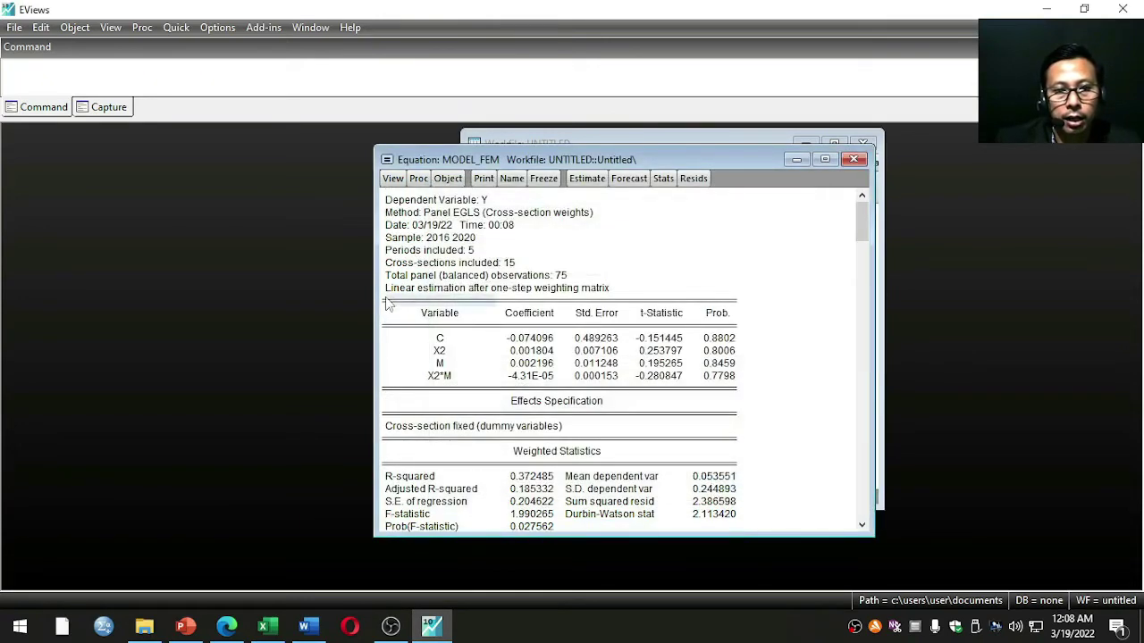
# Copy the interaction model's output from the coefficient table through the weighted statistics and paste it below equation 3 in Word
pyautogui.scroll(-2, 661, 482)
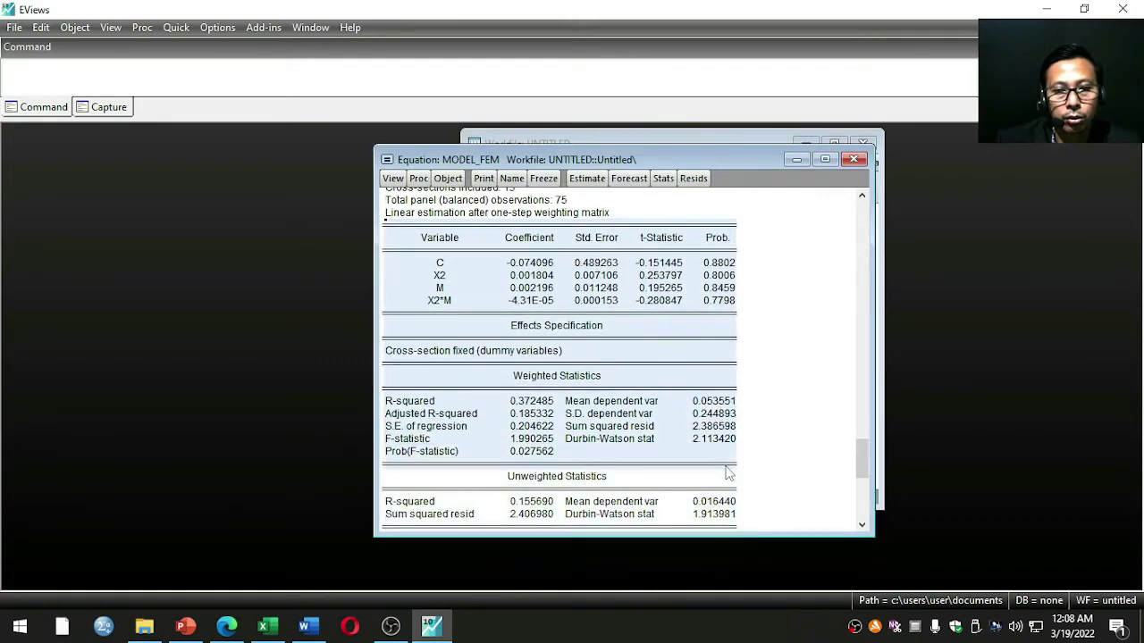
pyautogui.rightClick(594, 342)
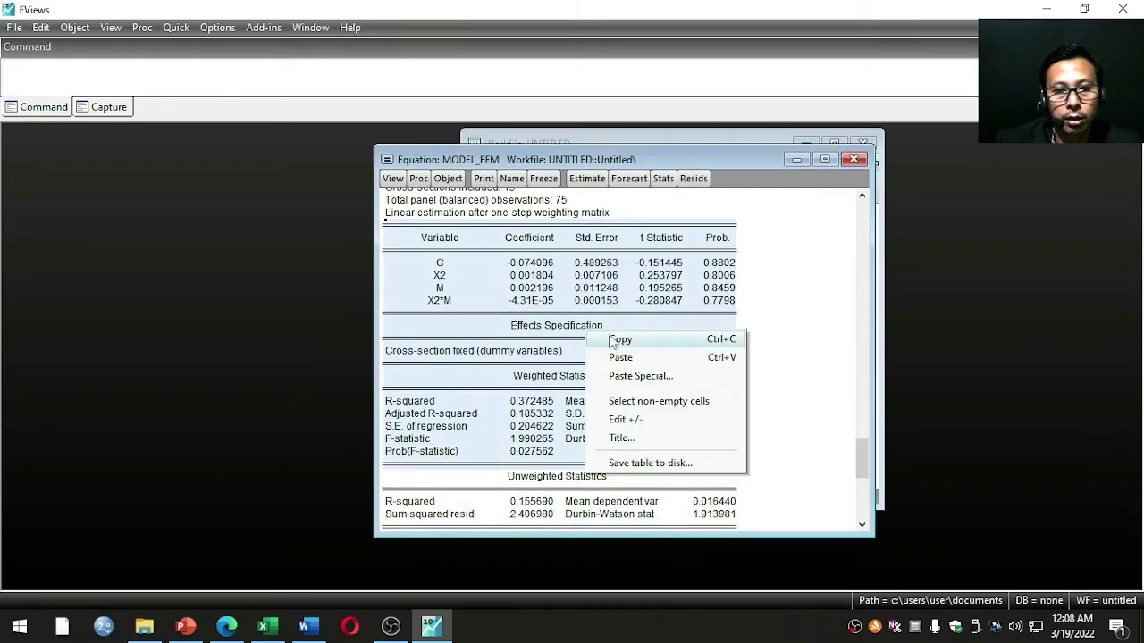
pyautogui.click(611, 337)
pyautogui.click(533, 350)
pyautogui.click(303, 626)
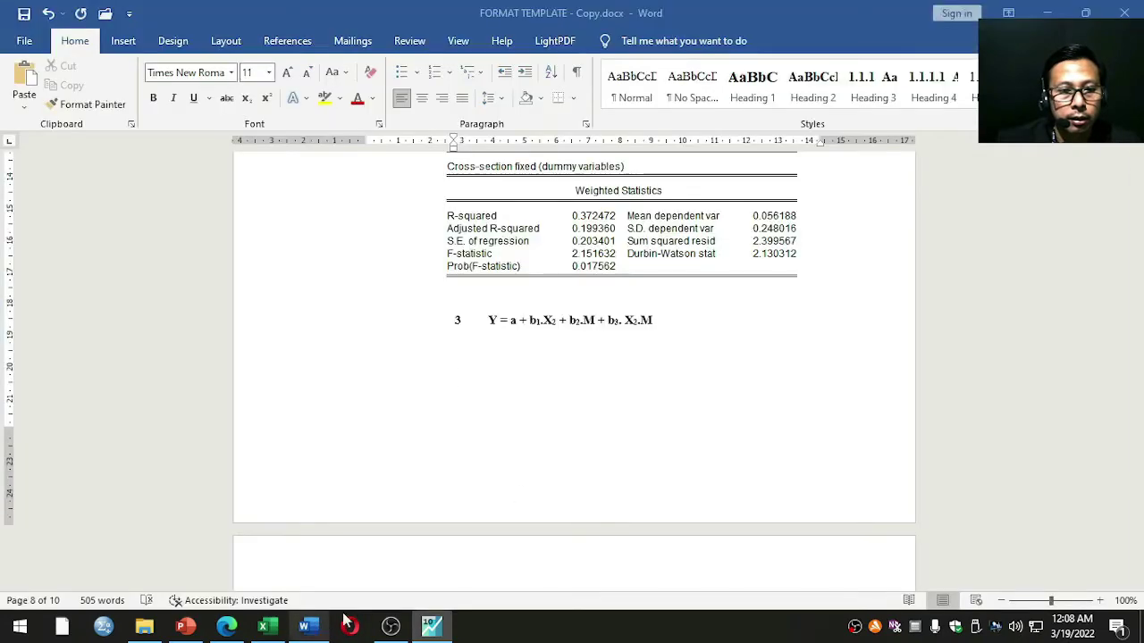
pyautogui.rightClick(514, 346)
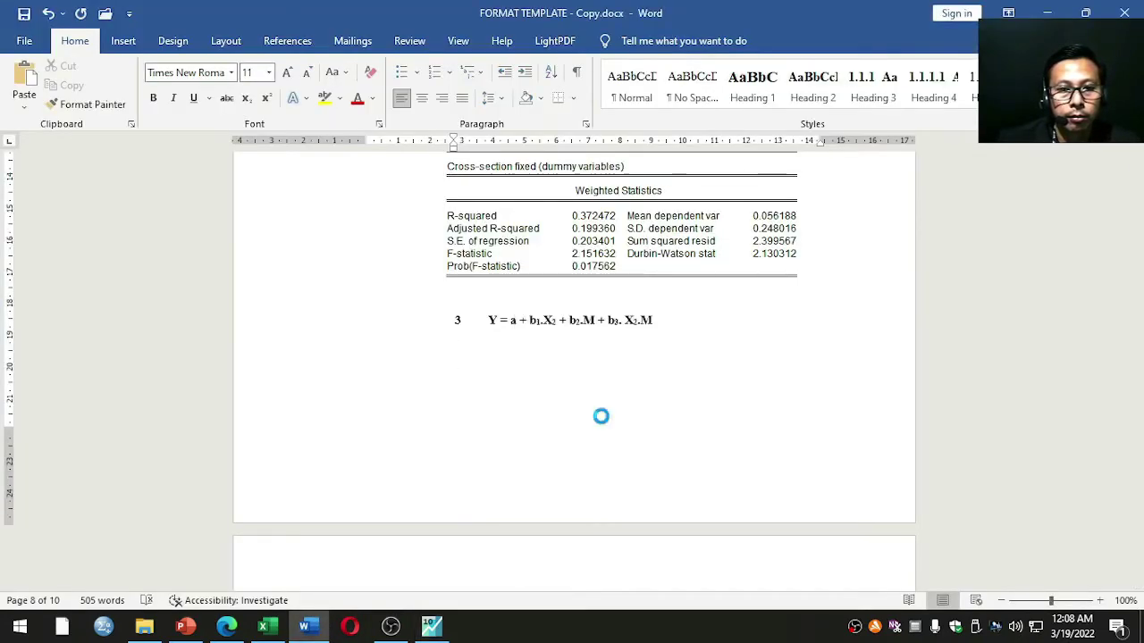
pyautogui.click(599, 420)
pyautogui.scroll(5, 715, 327)
pyautogui.hotkey('ctrl', 'z')
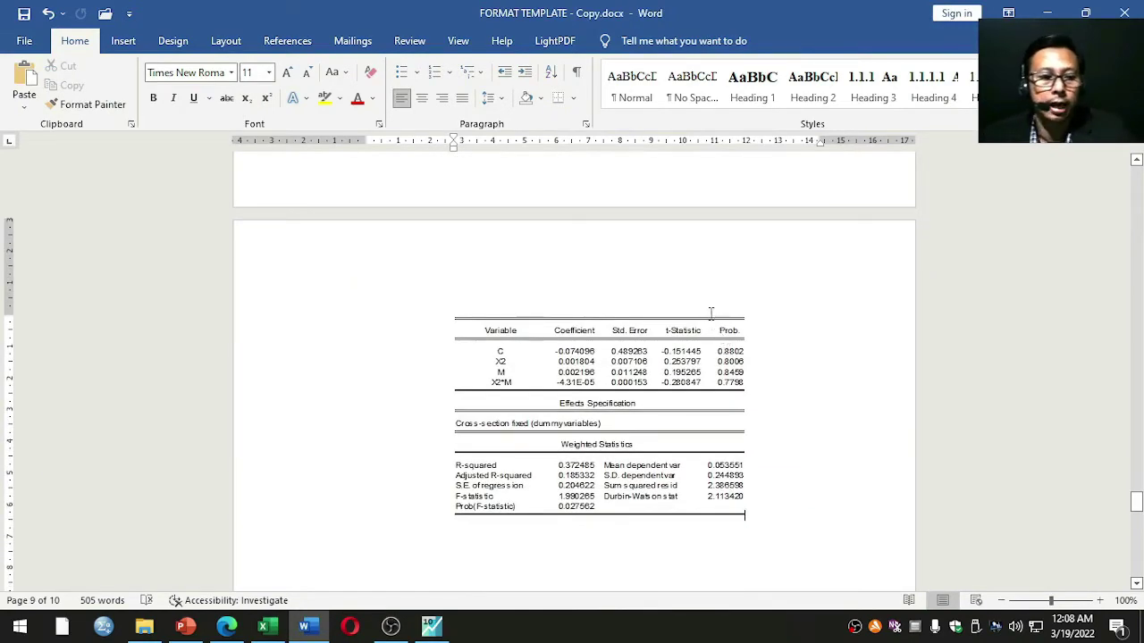
# Write the conclusion "H2 tidak cukup bukti atau ditolak." below the output of the first X2 equation
pyautogui.scroll(10, 643, 233)
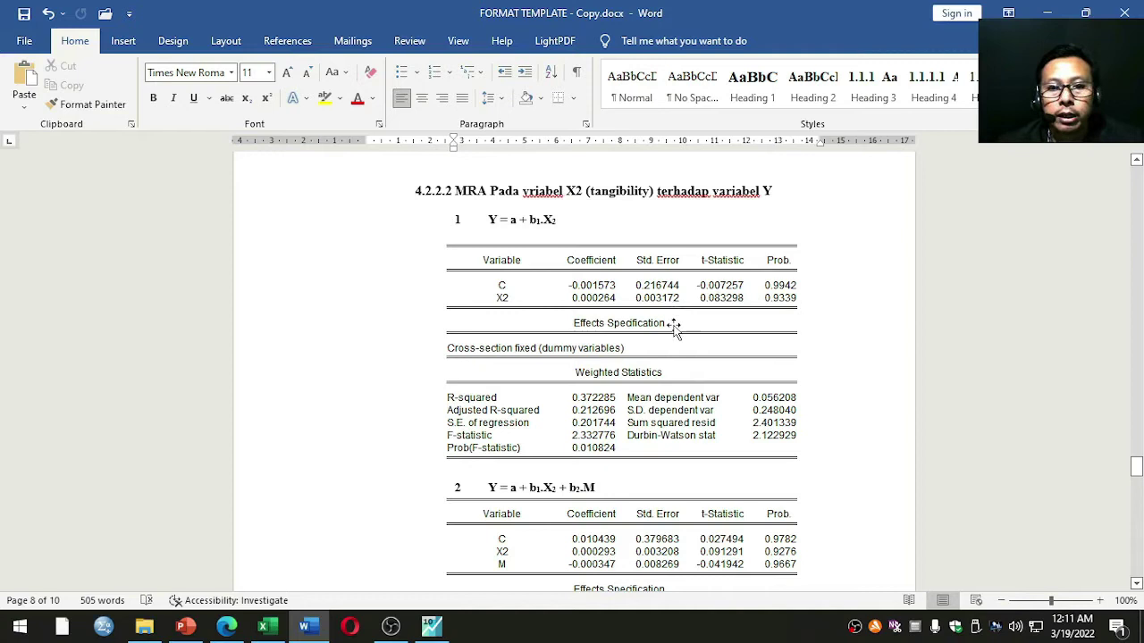
pyautogui.click(607, 368)
pyautogui.press('Return')
pyautogui.write('H2')
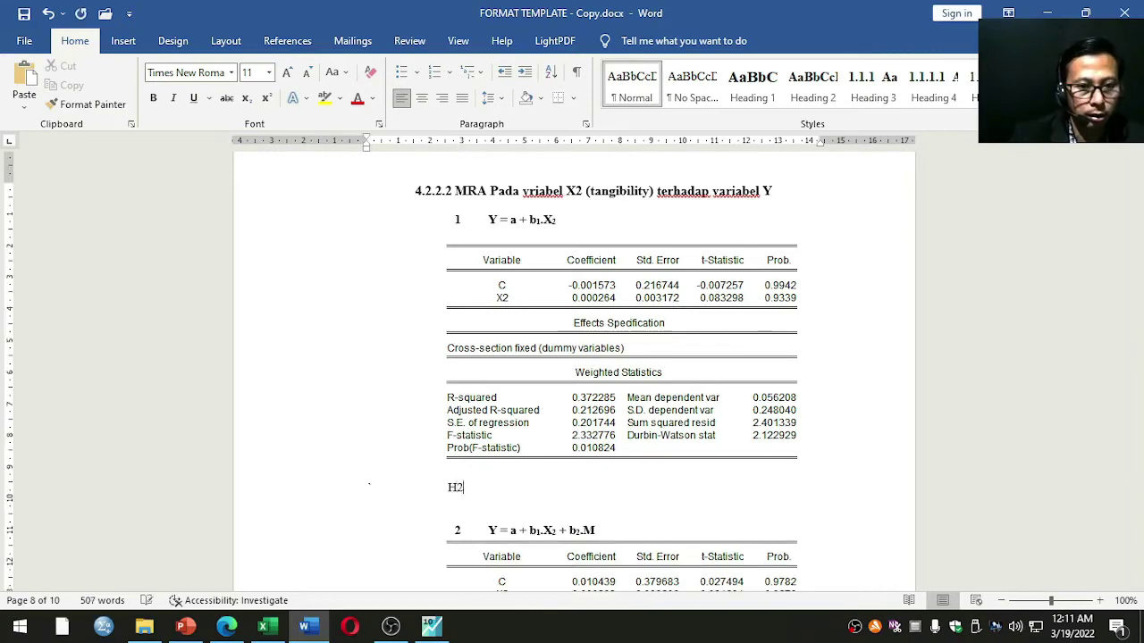
pyautogui.write(' tidak ')
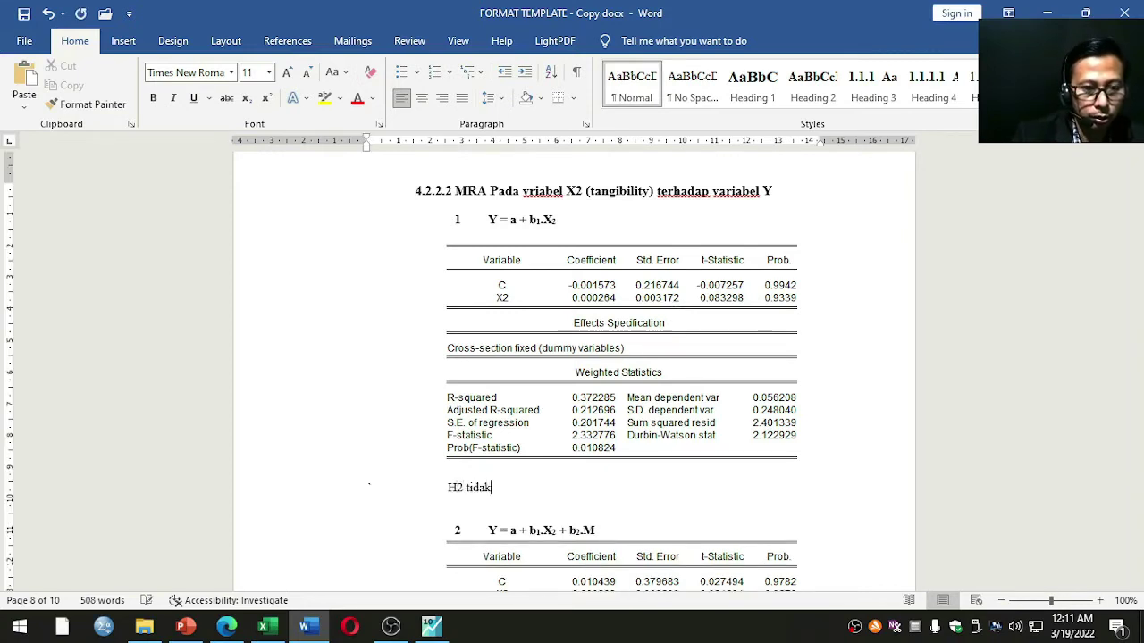
pyautogui.write('cukup')
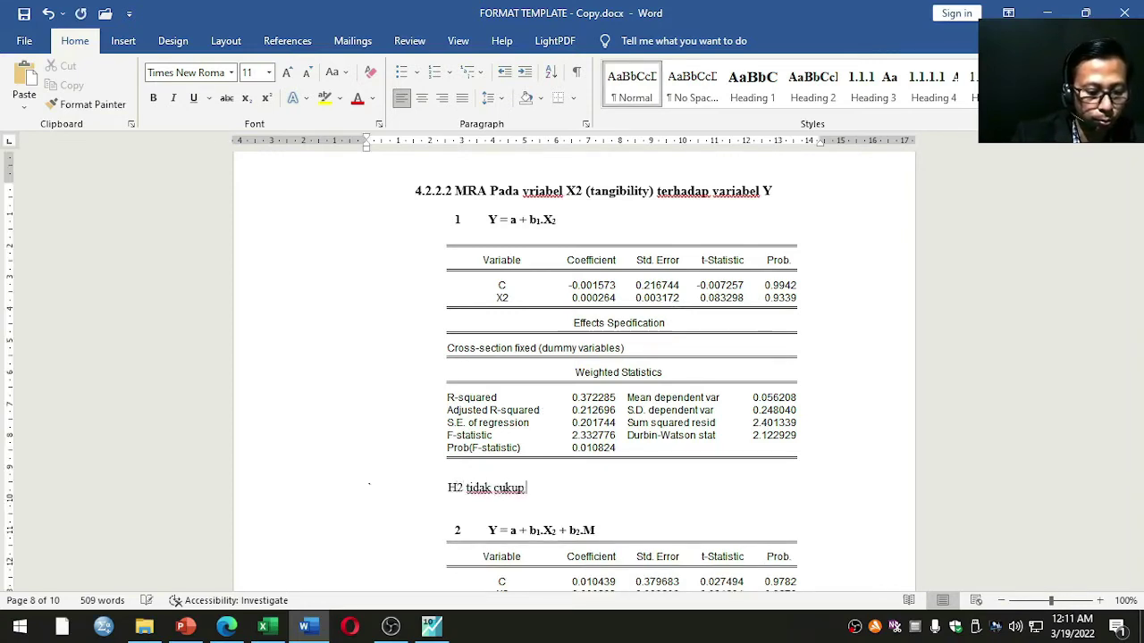
pyautogui.write(' bukti atau ')
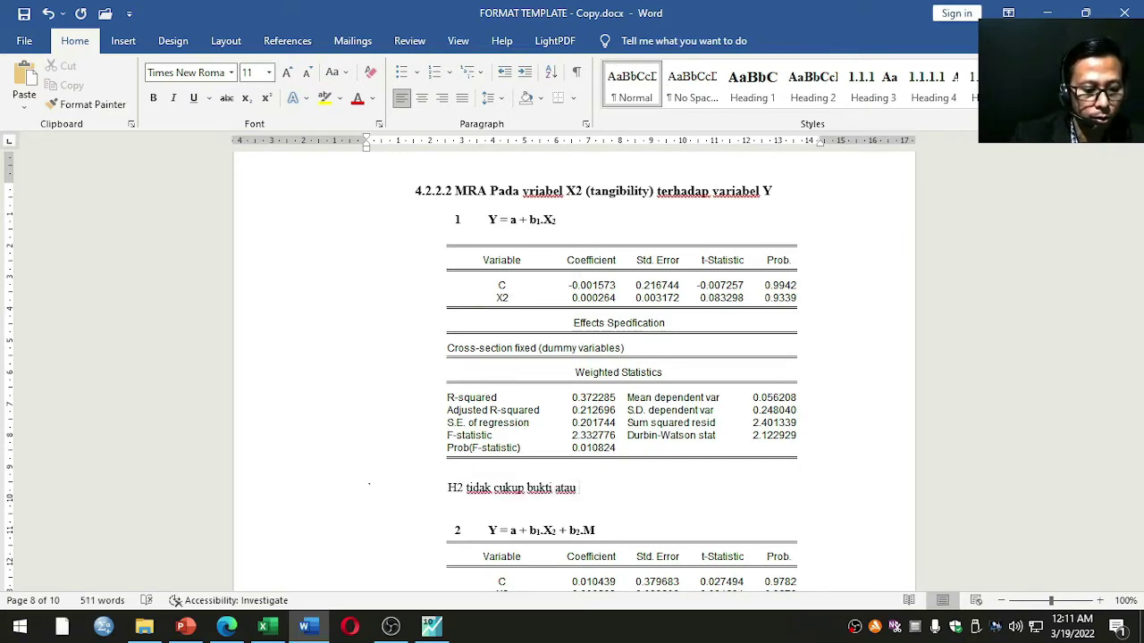
pyautogui.write('ditolak.')
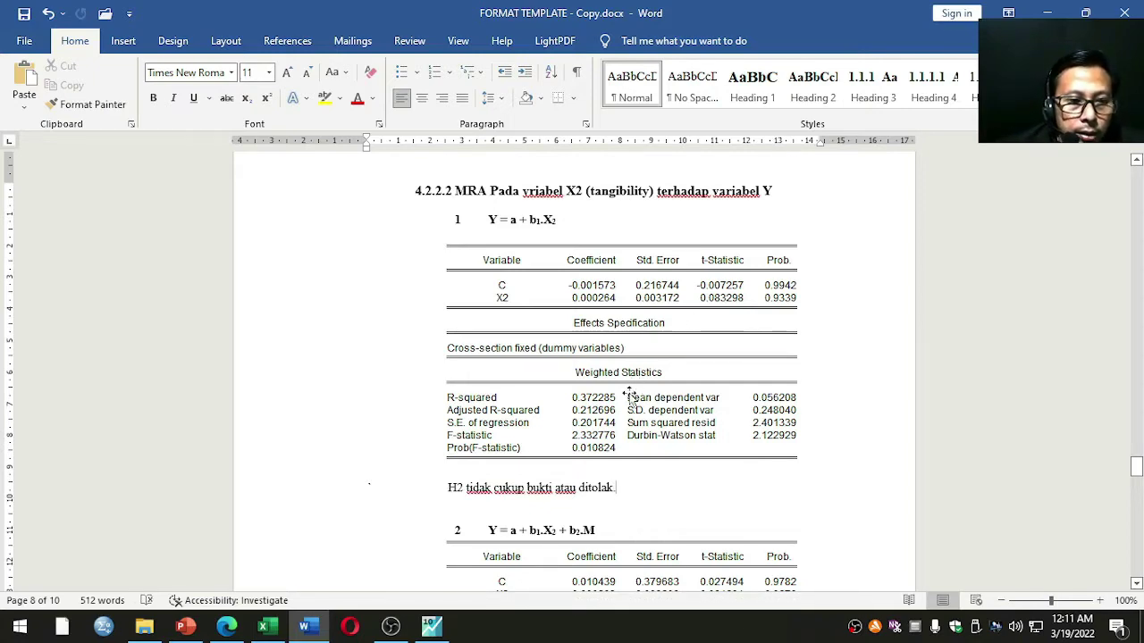
# Add the numbered heading "4. MRA Variabe; X3 (Debt Maturity terhadap Y" below the X2 interaction model's output
pyautogui.scroll(-5, 630, 396)
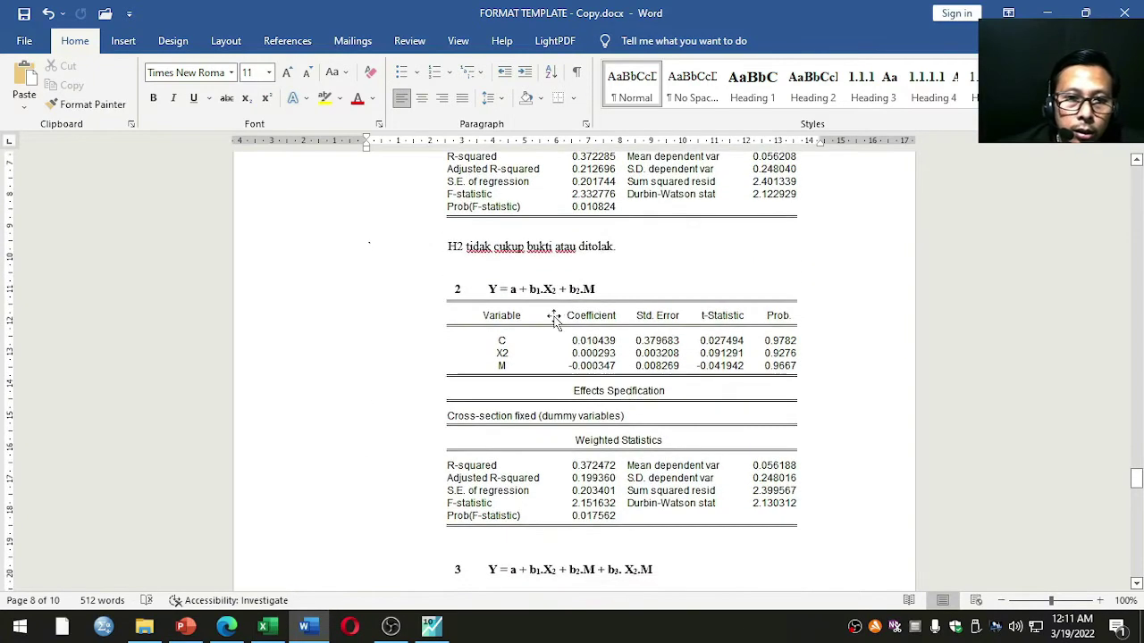
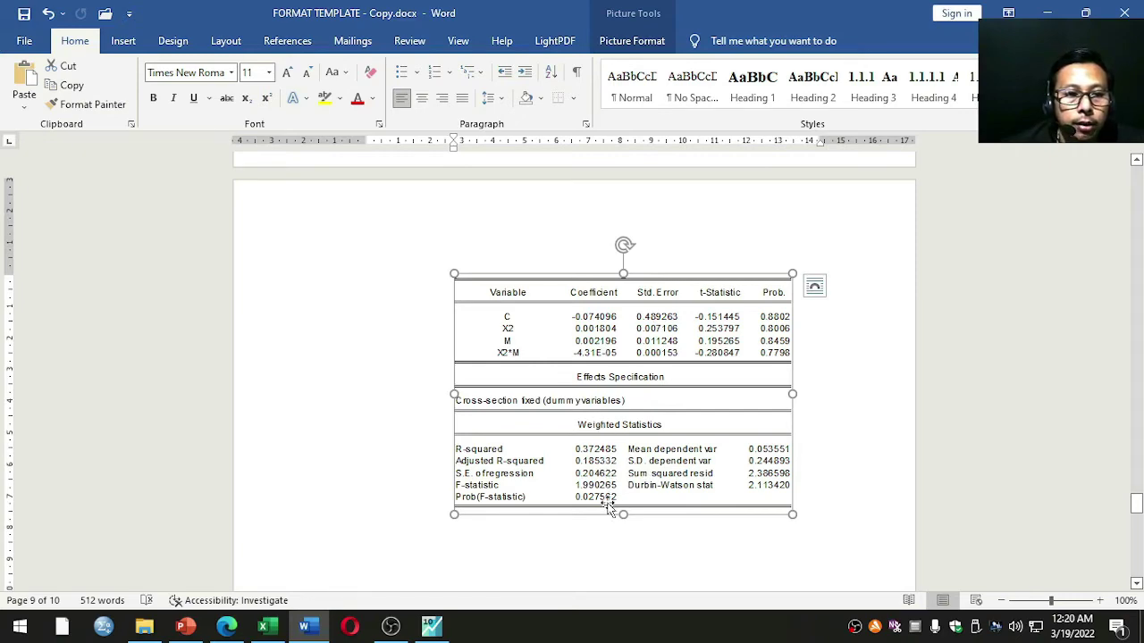
pyautogui.scroll(-3, 606, 501)
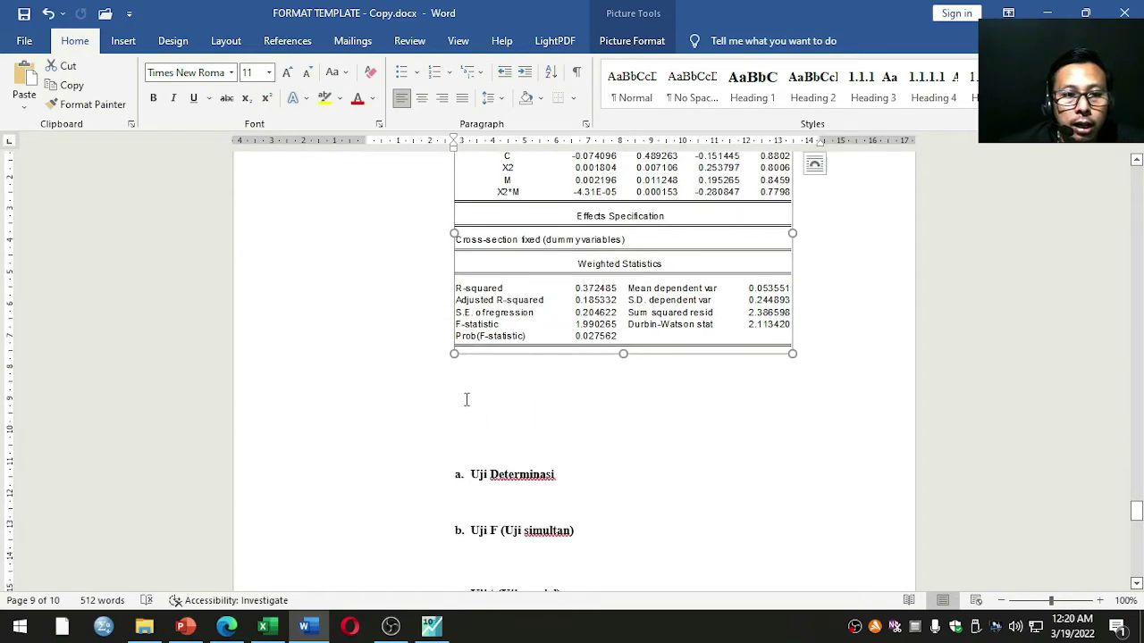
pyautogui.click(457, 391)
pyautogui.write('4. MRA Variabe; X3 (Debt Maturi')
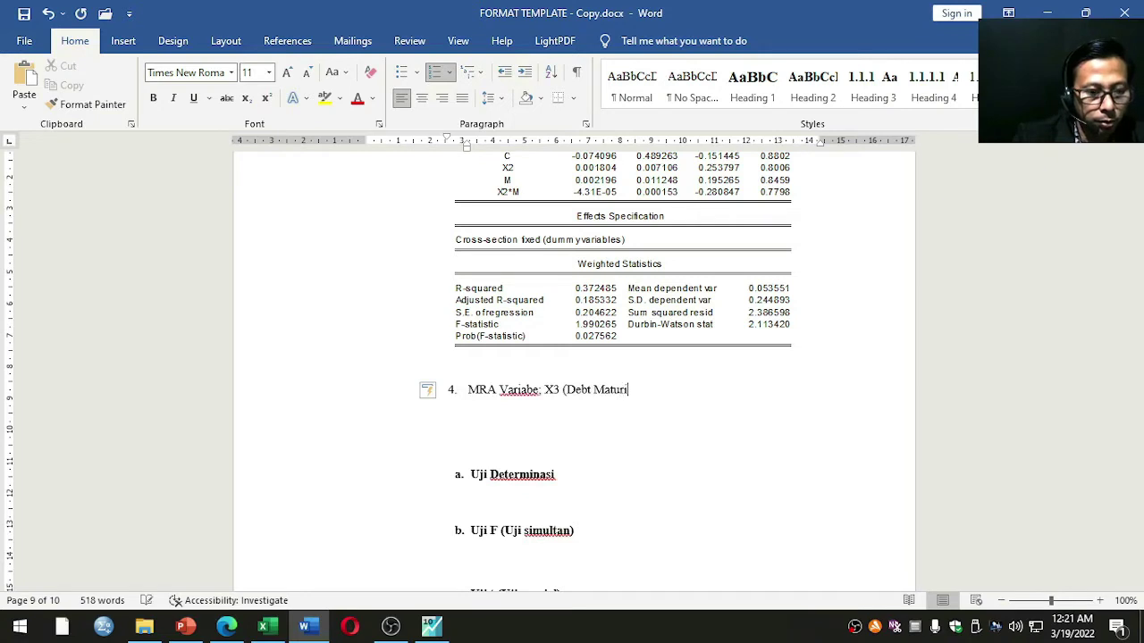
pyautogui.write('ty terhadap Y')
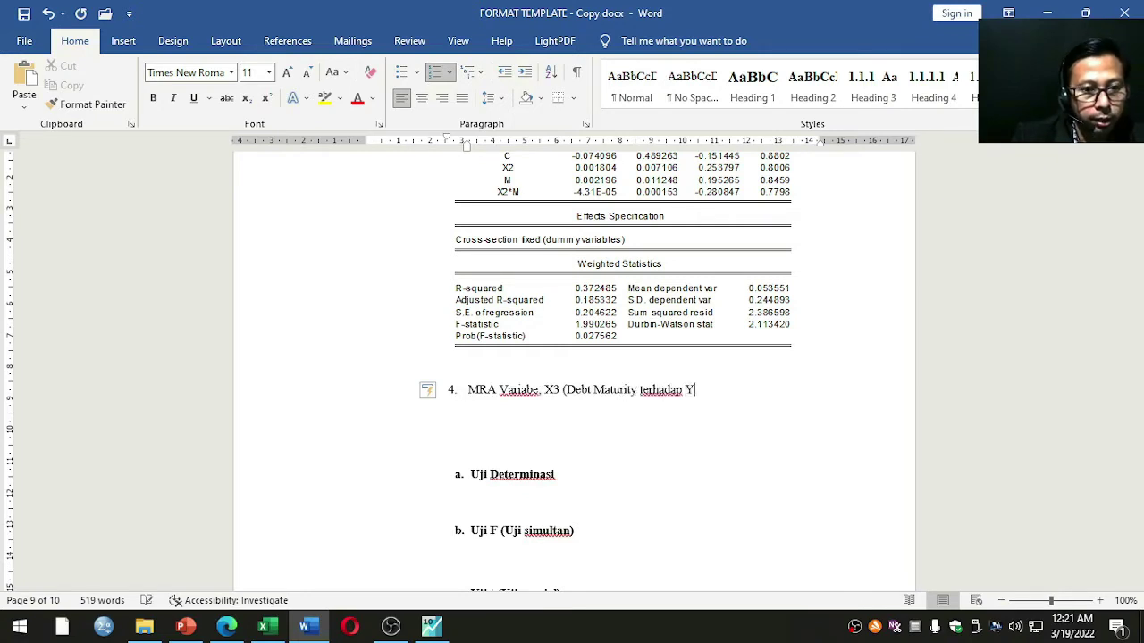
# Copy the equation without moderation from the PowerPoint slide into Word as item 1 under the X3 heading, and change its X subscript to 3
pyautogui.hotkey('alt', 'Tab')
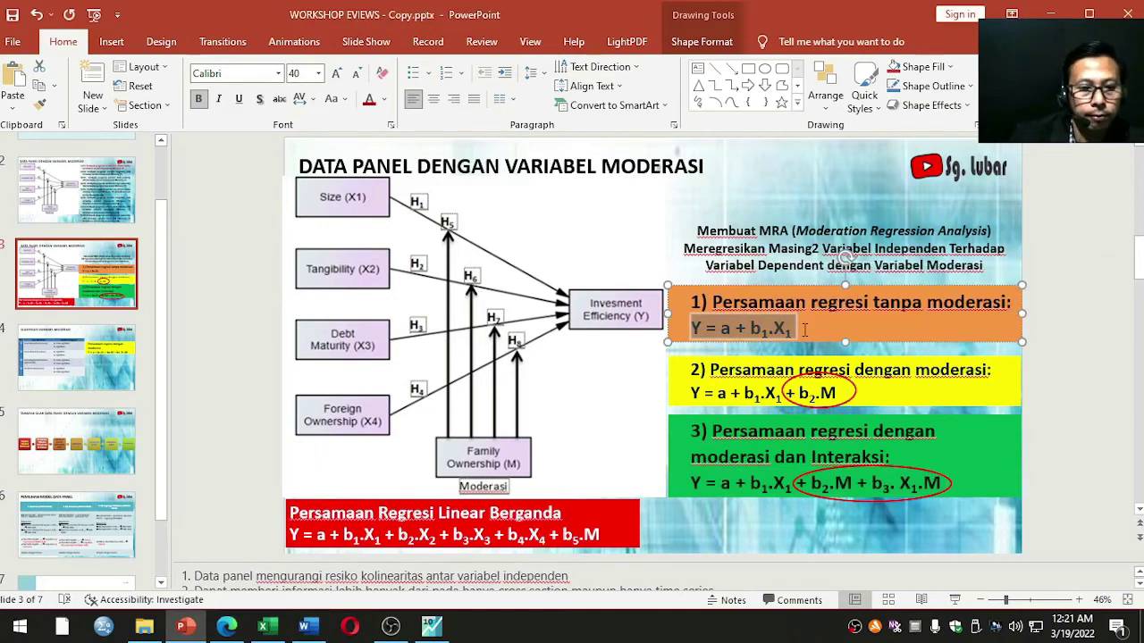
pyautogui.click(305, 626)
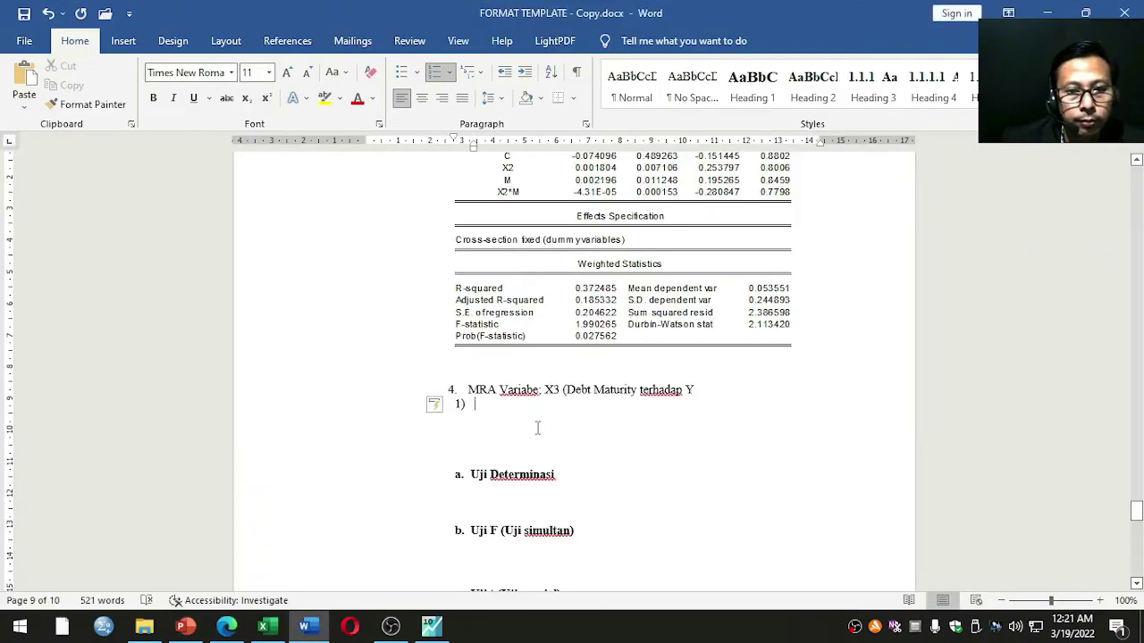
pyautogui.write('Y = a + b1.X1')
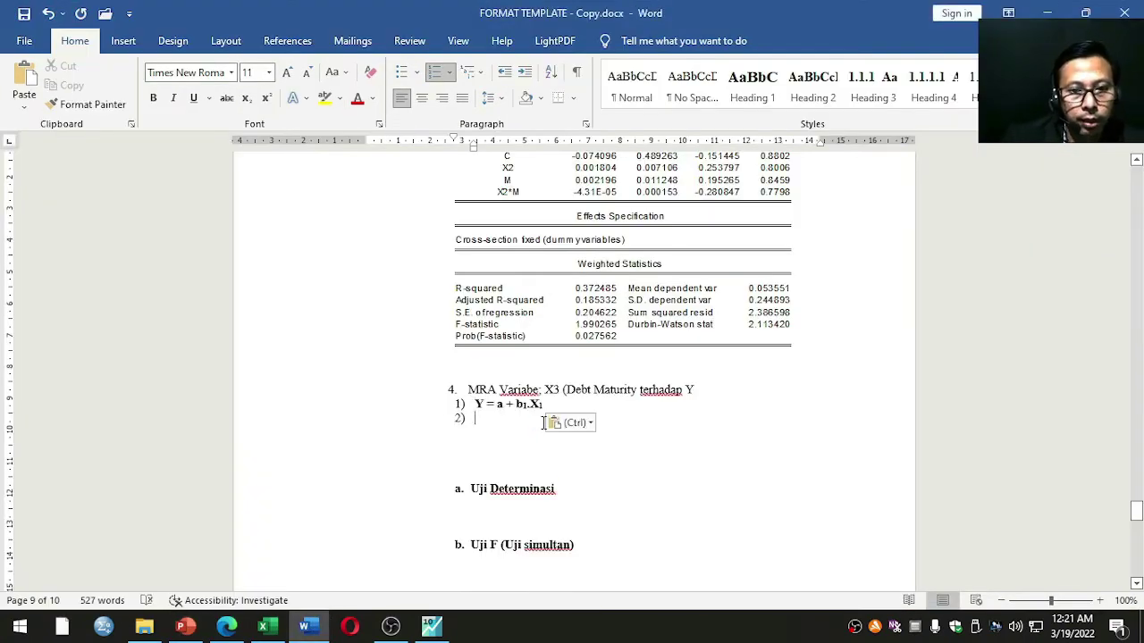
pyautogui.click(561, 406)
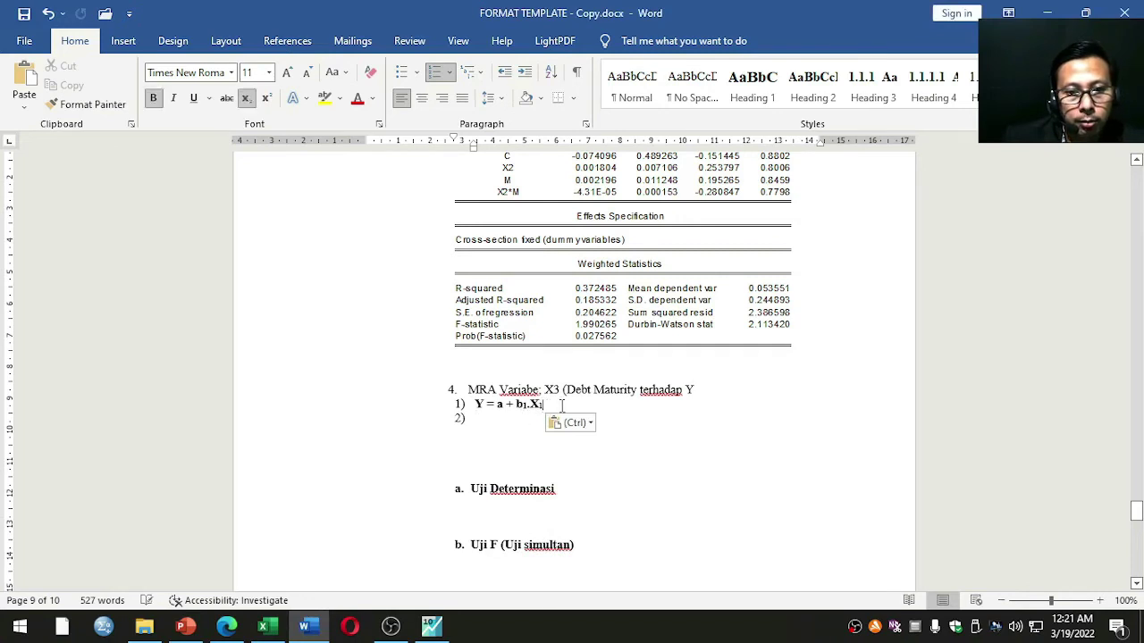
pyautogui.press('BackSpace')
pyautogui.write('2')
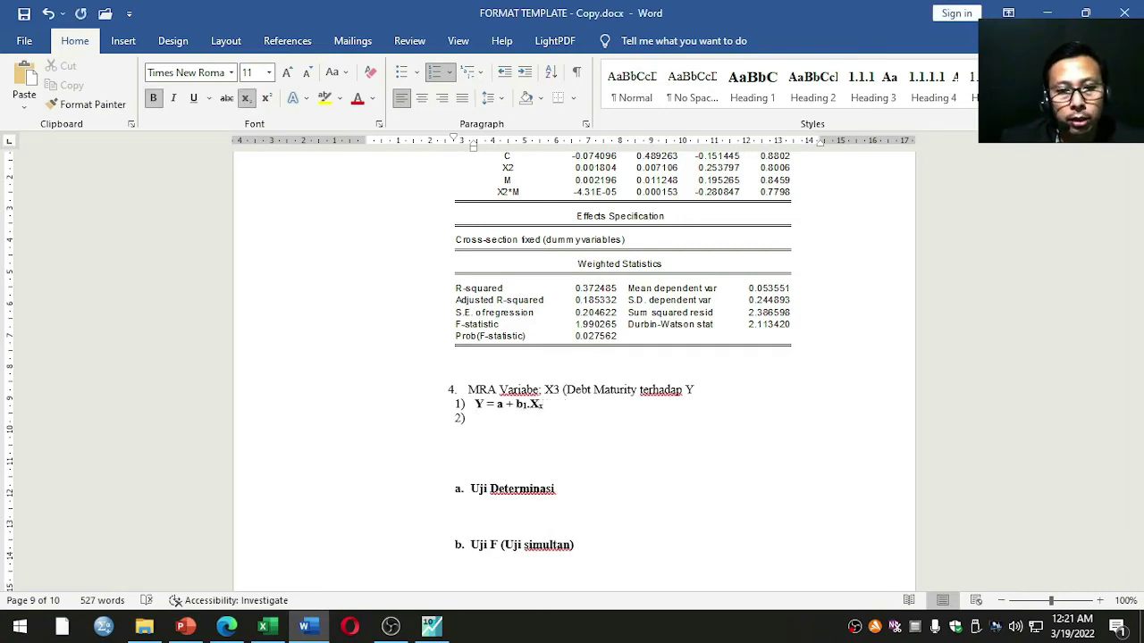
# Copy the moderation and interaction equations from the PowerPoint slide into the Word list under the X3 heading, using X3
pyautogui.click(185, 626)
pyautogui.moveTo(686, 393); pyautogui.dragTo(846, 393)
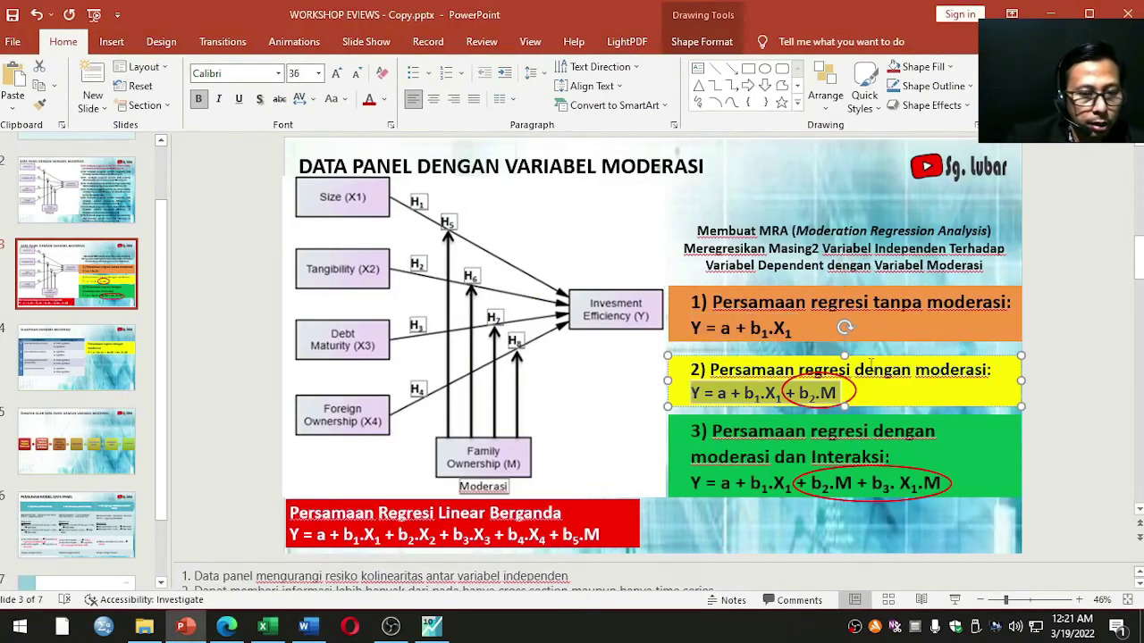
pyautogui.hotkey('alt', 'Tab')
pyautogui.hotkey('alt', 'Tab')
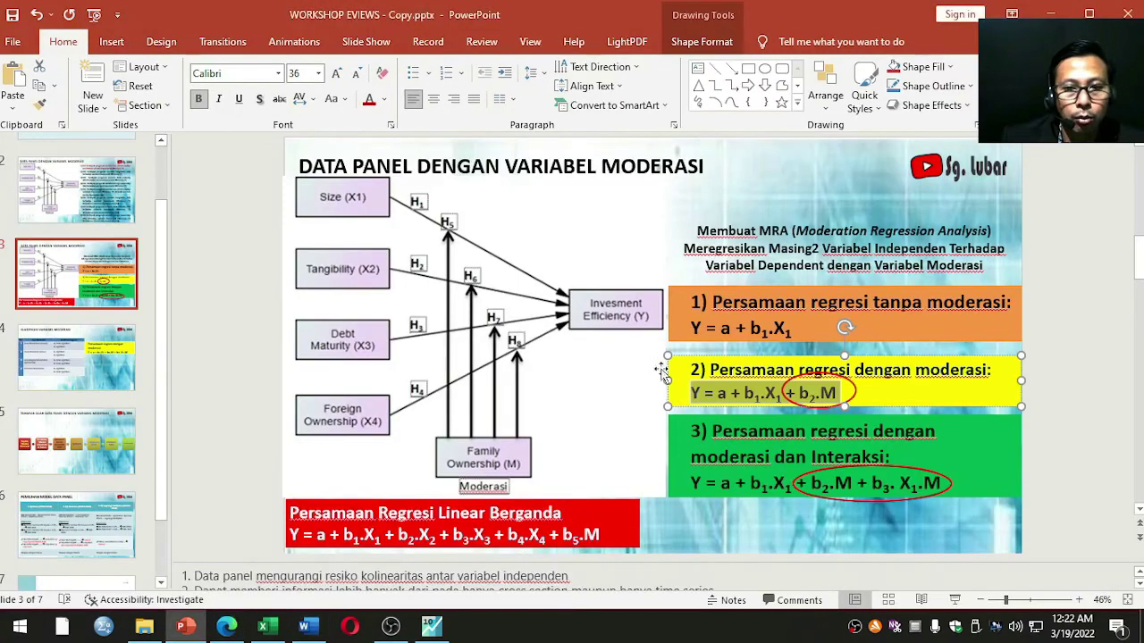
pyautogui.scroll(-1, 679, 411)
pyautogui.scroll(1, 706, 357)
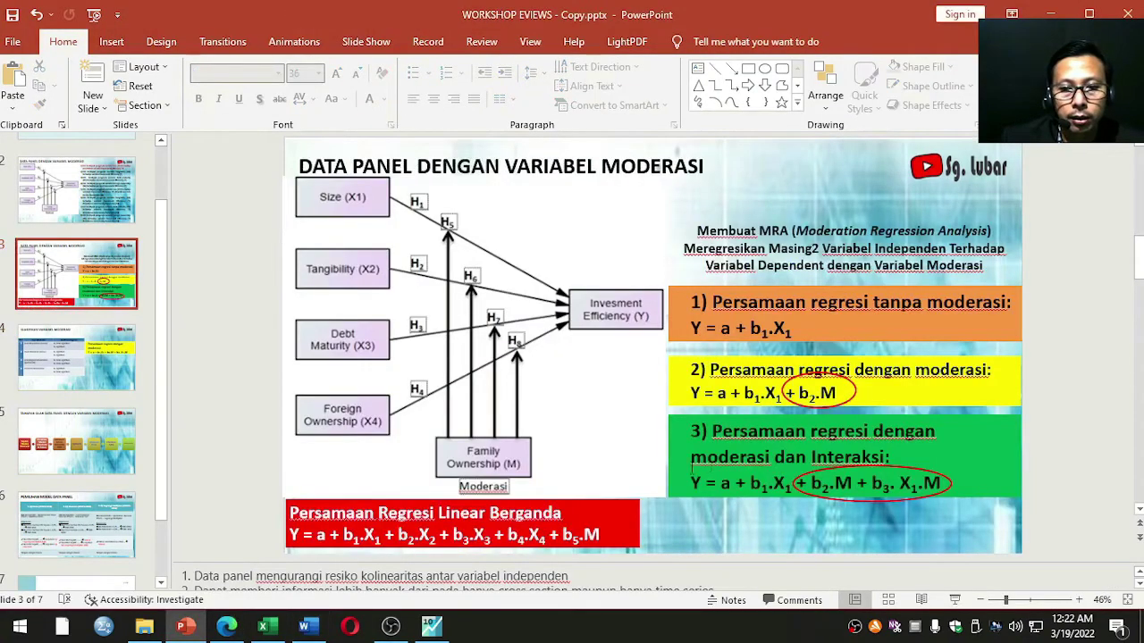
pyautogui.moveTo(682, 480); pyautogui.dragTo(947, 486)
pyautogui.hotkey('alt', 'Tab')
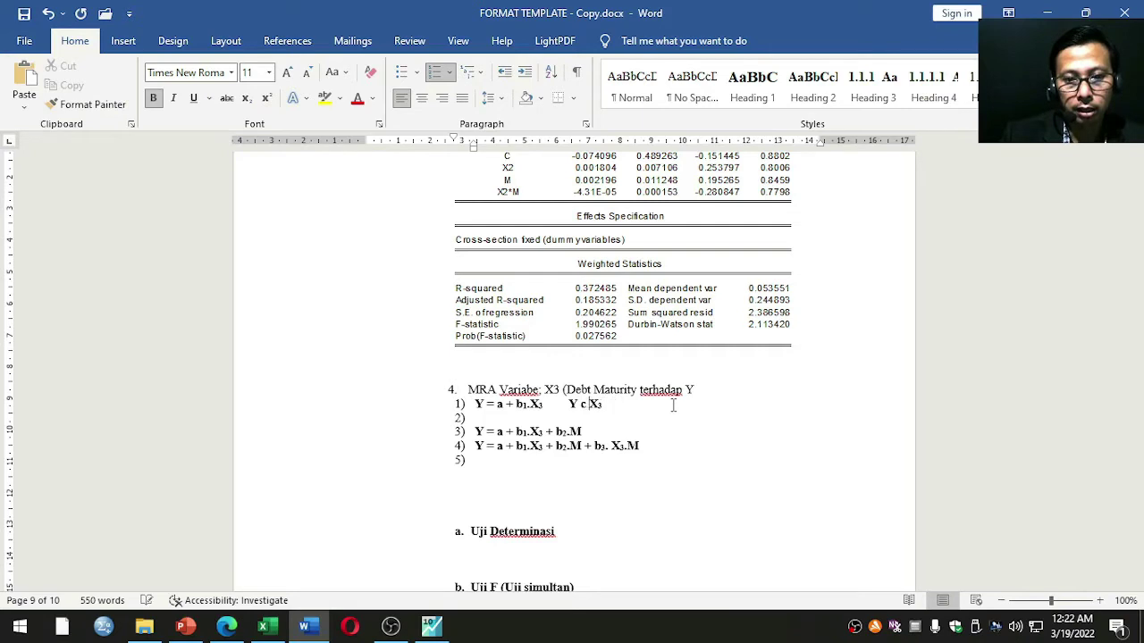
# Add an equals sign after the equation Y = a + b1.X3 + b2.M and place a copy of the equation behind it
pyautogui.click(603, 431)
pyautogui.write('=')
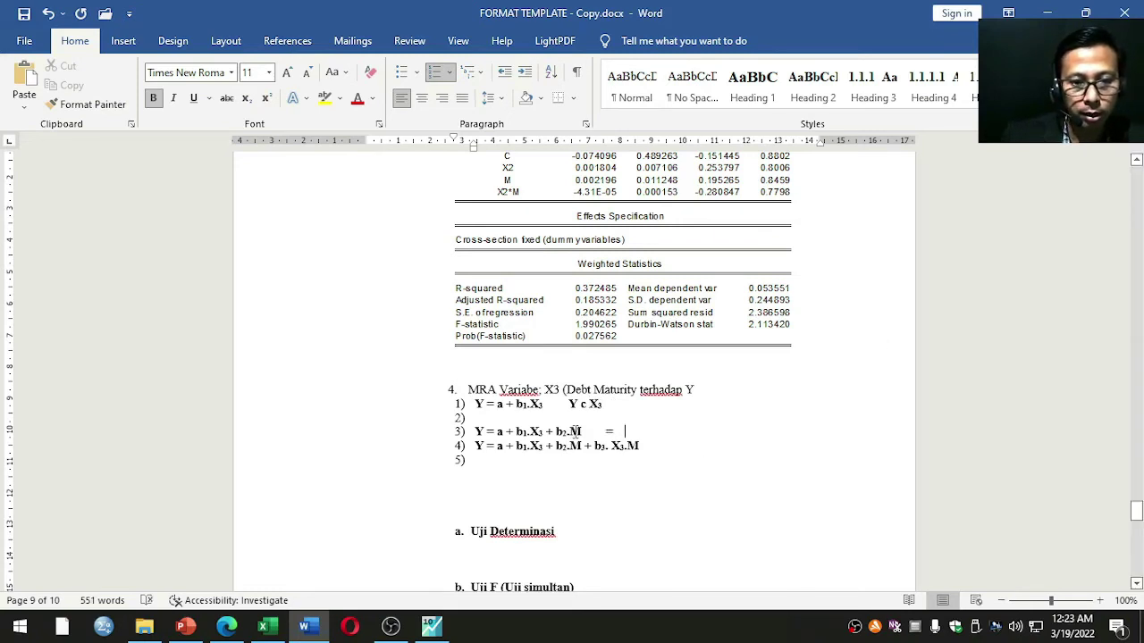
pyautogui.moveTo(583, 432); pyautogui.dragTo(474, 432)
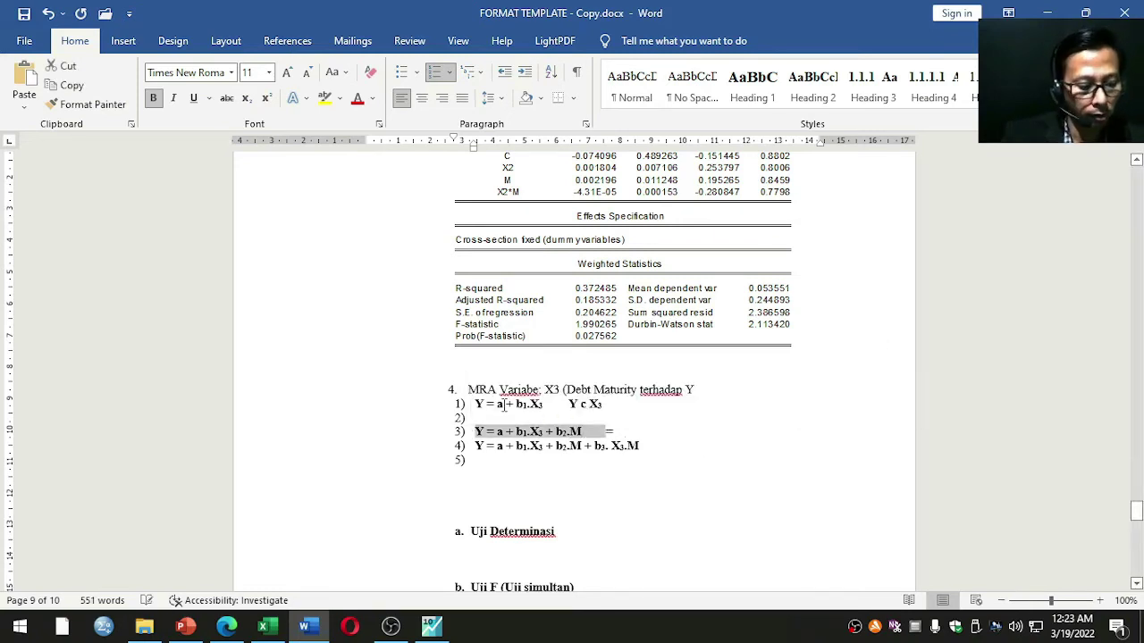
pyautogui.hotkey('ctrl', 'c')
pyautogui.click(617, 432)
pyautogui.hotkey('ctrl', 'v')
# Reduce the copied moderation equation to the EViews specification Y c X3 M
pyautogui.click(638, 435)
pyautogui.press('BackSpace')
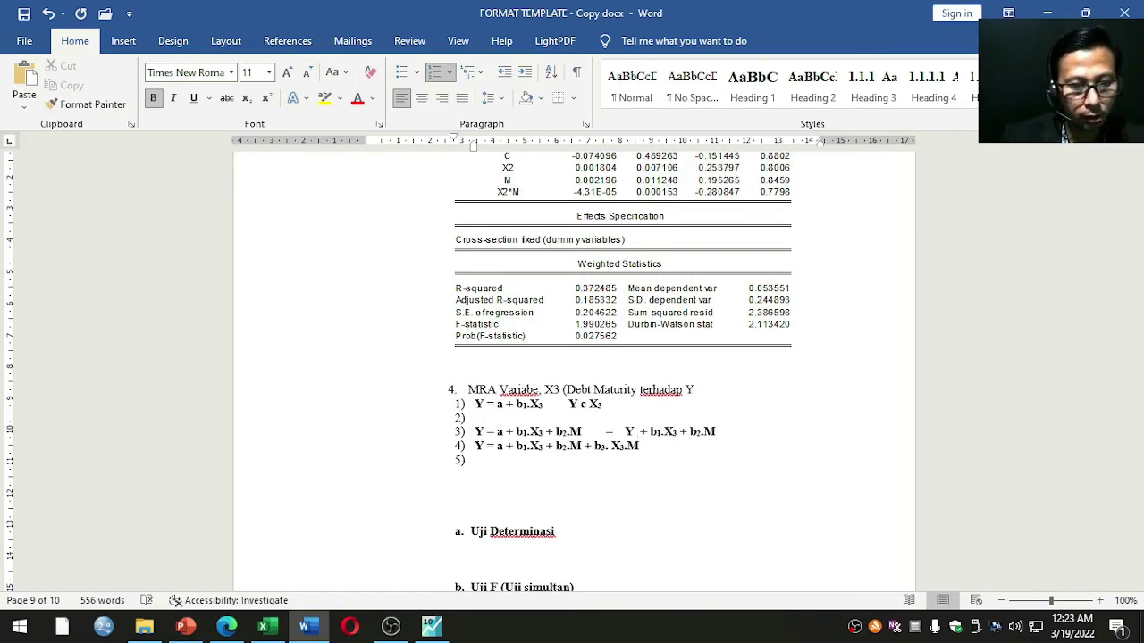
pyautogui.write('cv')
pyautogui.press('BackSpace')
pyautogui.press('Delete')
pyautogui.press('Delete')
pyautogui.press('Delete')
pyautogui.press('Delete')
pyautogui.press('Delete')
pyautogui.press('Right')
pyautogui.press('Right')
pyautogui.press('Right')
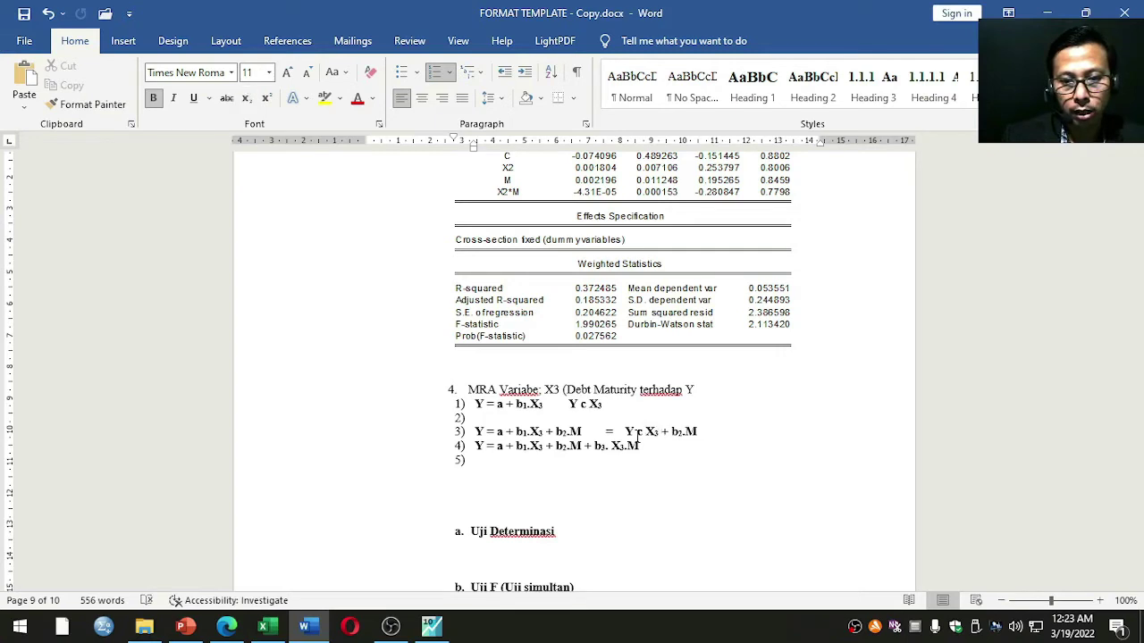
pyautogui.hotkey('shift', 'Right')
pyautogui.hotkey('shift', 'Right')
pyautogui.hotkey('shift', 'Right')
pyautogui.hotkey('shift', 'Right')
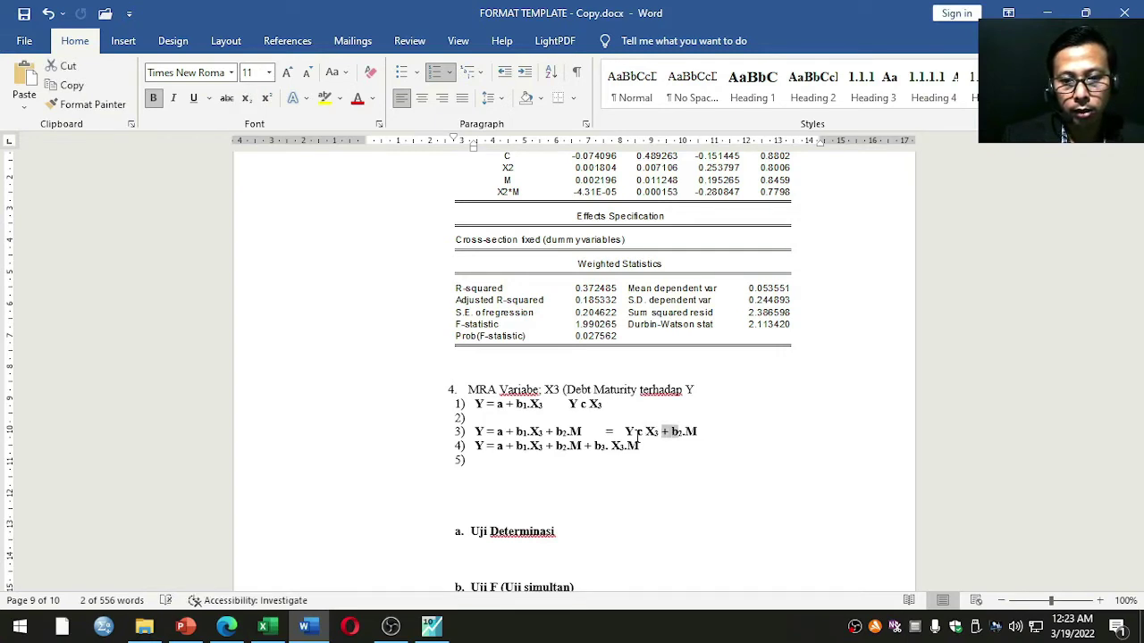
pyautogui.press('Delete')
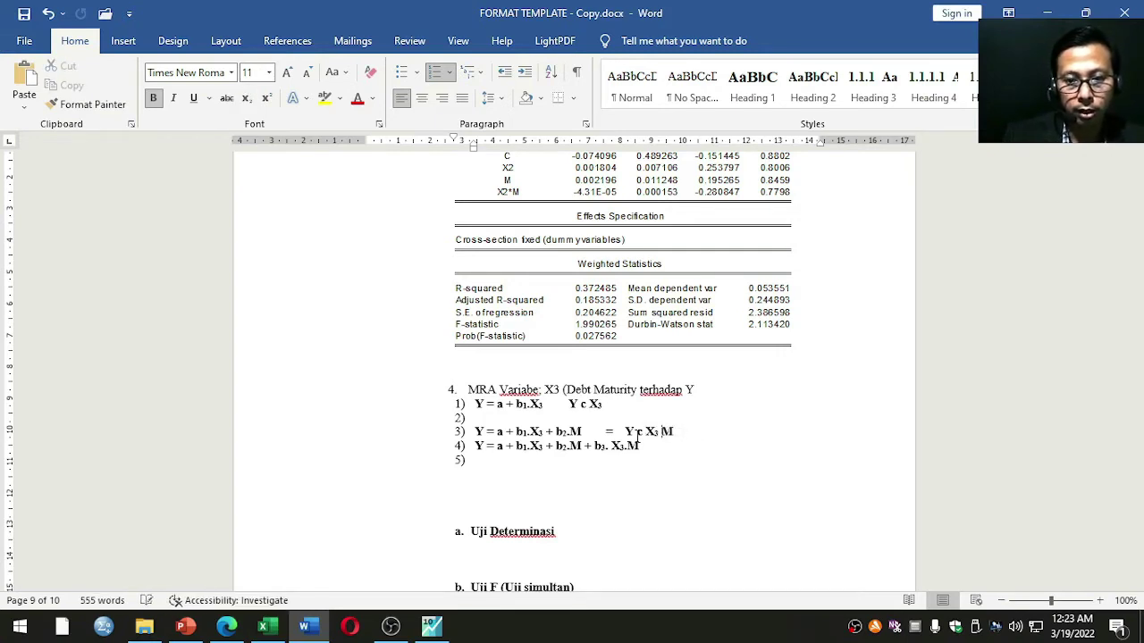
# Place a copy of the interaction equation Y = a + b1.X3 + b2.M + b3. X3.M beside the original in item 4
pyautogui.moveTo(474, 445); pyautogui.dragTo(646, 447)
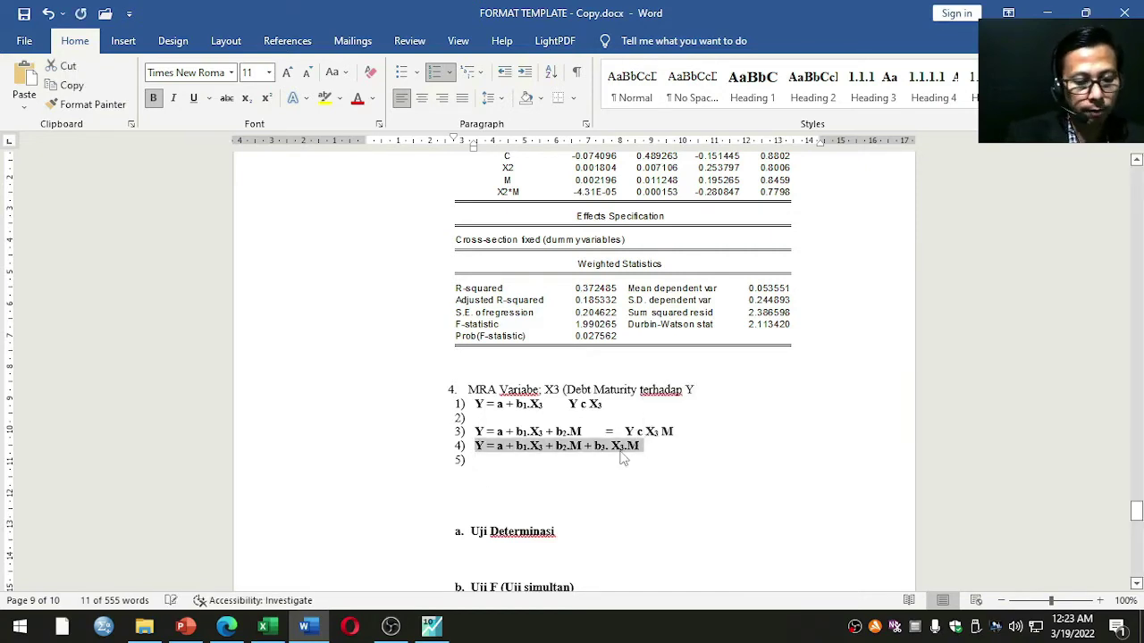
pyautogui.press('Down')
pyautogui.press('Tab')
pyautogui.click(695, 447)
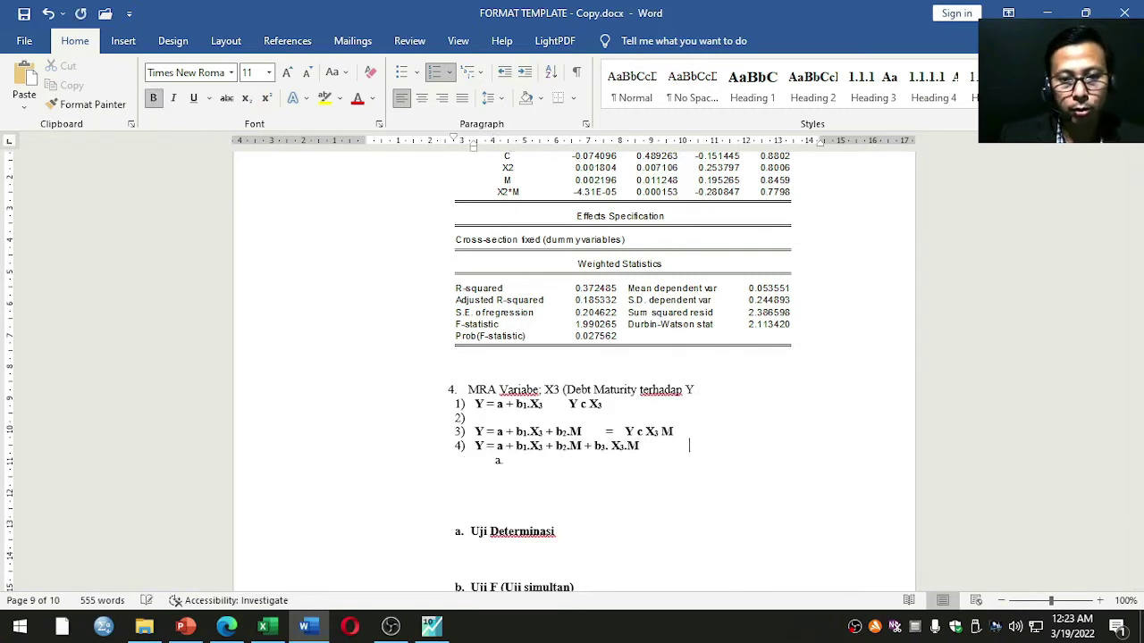
pyautogui.hotkey('ctrl', 'v')
pyautogui.press('Return')
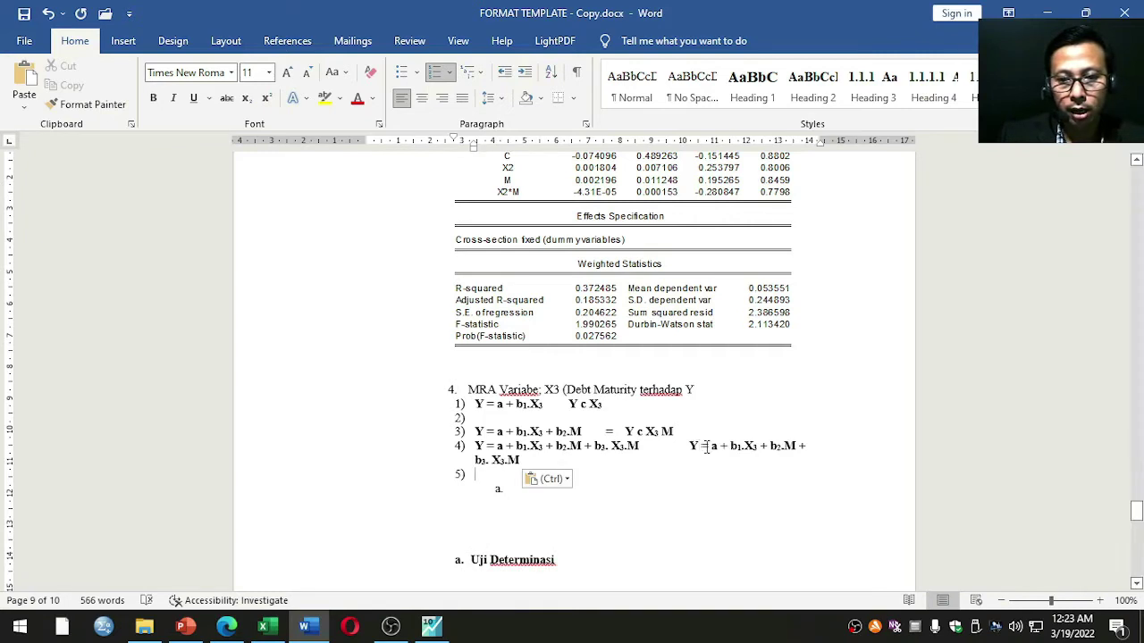
# Reduce the copied interaction equation to the EViews specification Y c X3 M X3.M
pyautogui.click(704, 447)
pyautogui.click(714, 446)
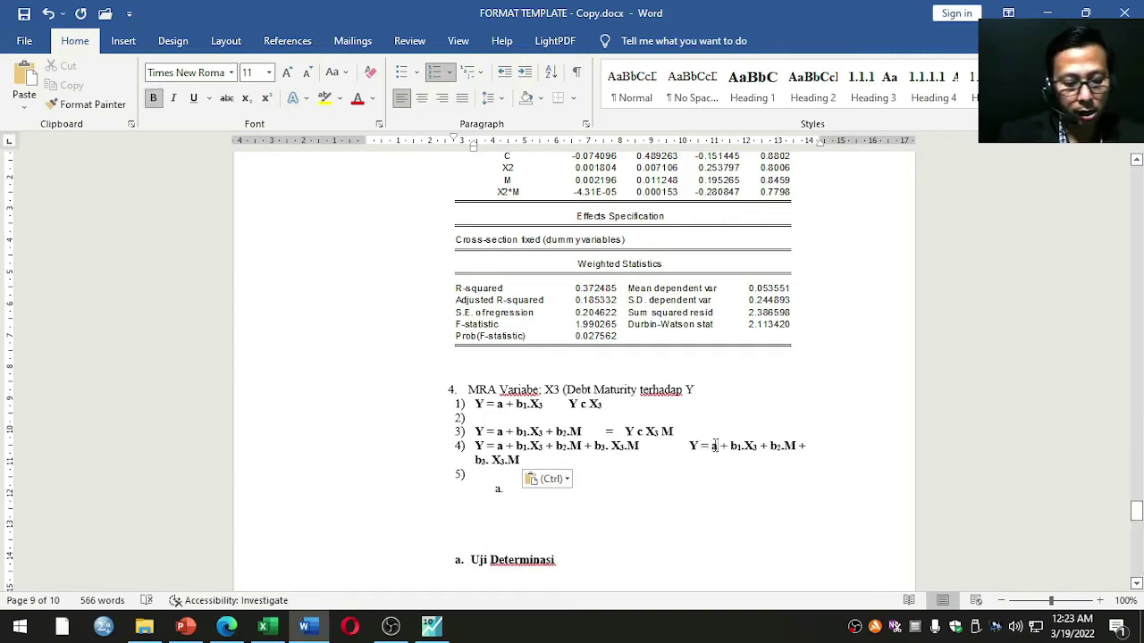
pyautogui.press('BackSpace')
pyautogui.write('c')
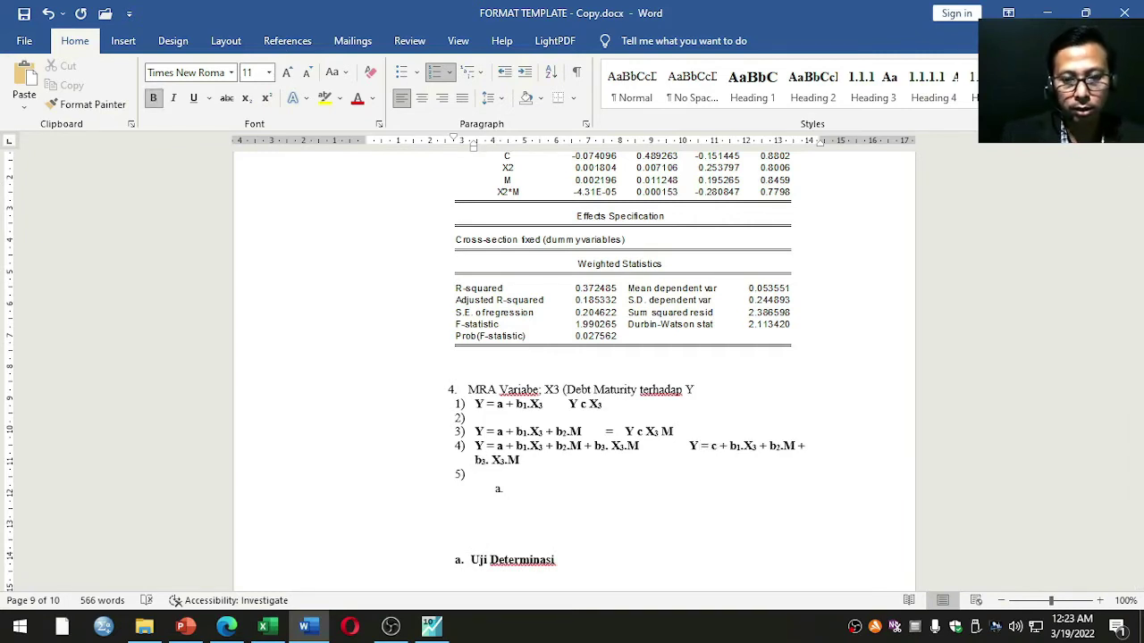
pyautogui.press('Left')
pyautogui.press('BackSpace')
pyautogui.press('BackSpace')
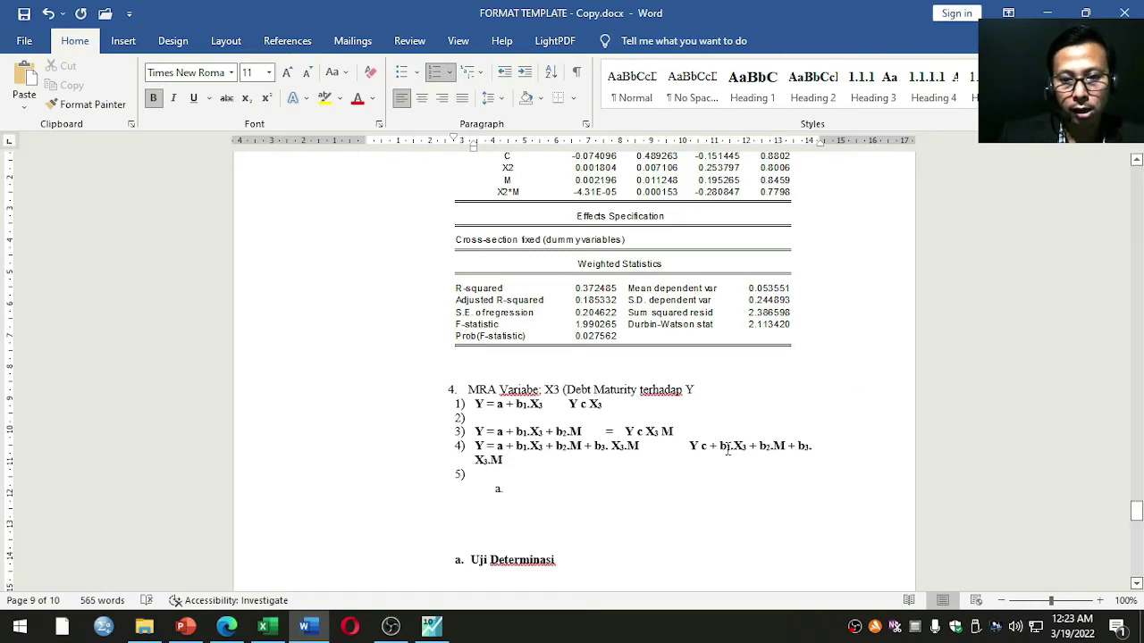
pyautogui.moveTo(719, 445); pyautogui.dragTo(755, 446)
pyautogui.press('BackSpace')
pyautogui.press('BackSpace')
pyautogui.press('BackSpace')
pyautogui.press('BackSpace')
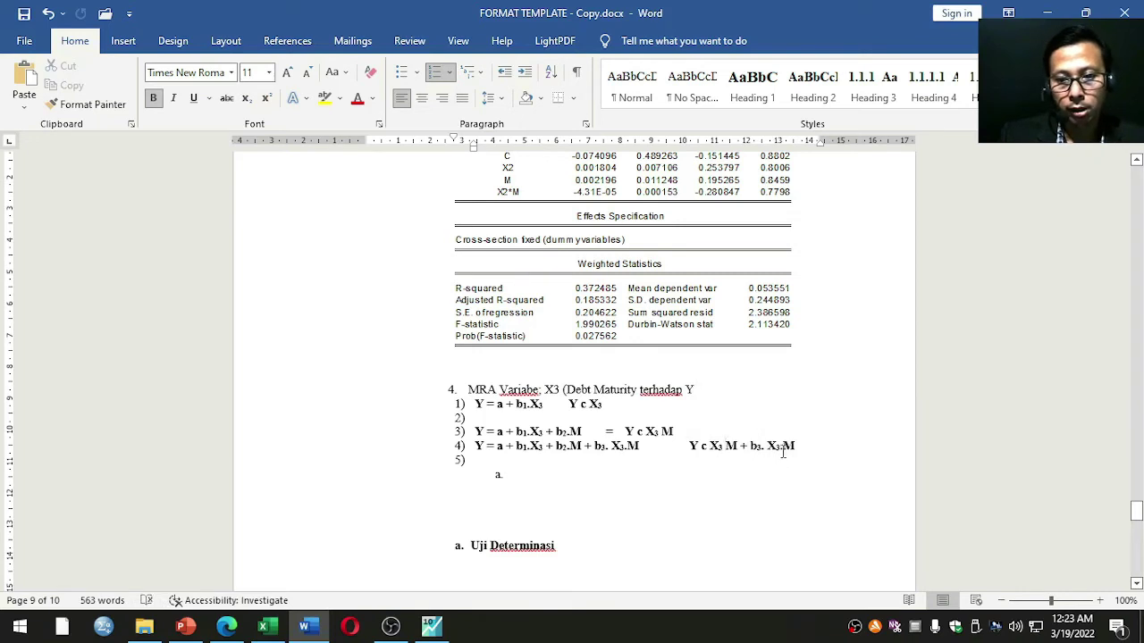
pyautogui.moveTo(767, 446); pyautogui.dragTo(741, 445)
pyautogui.press('BackSpace')
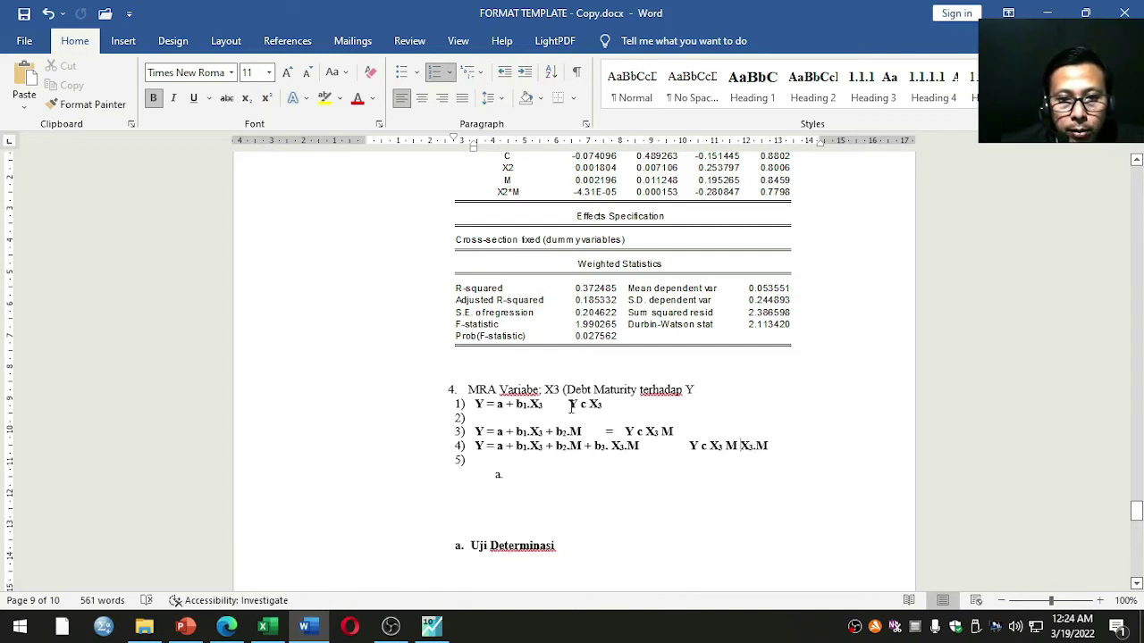
# Re-estimate the MODEL_FEM equation in EViews with the specification Y c X3 taken from the first equation in Word
pyautogui.moveTo(569, 405); pyautogui.dragTo(610, 405)
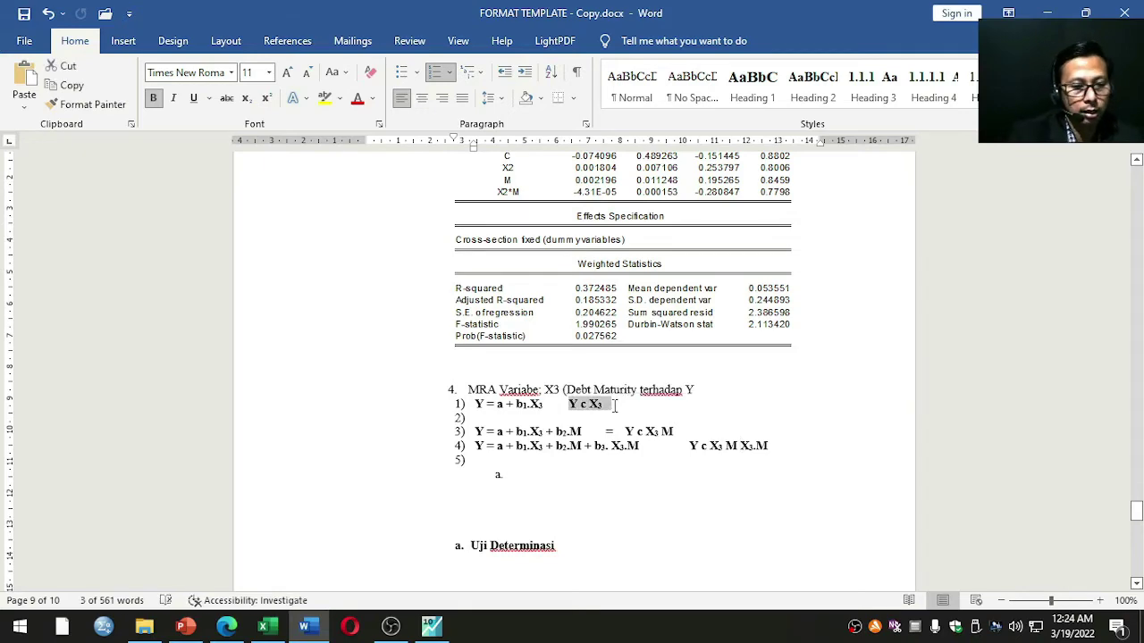
pyautogui.click(431, 626)
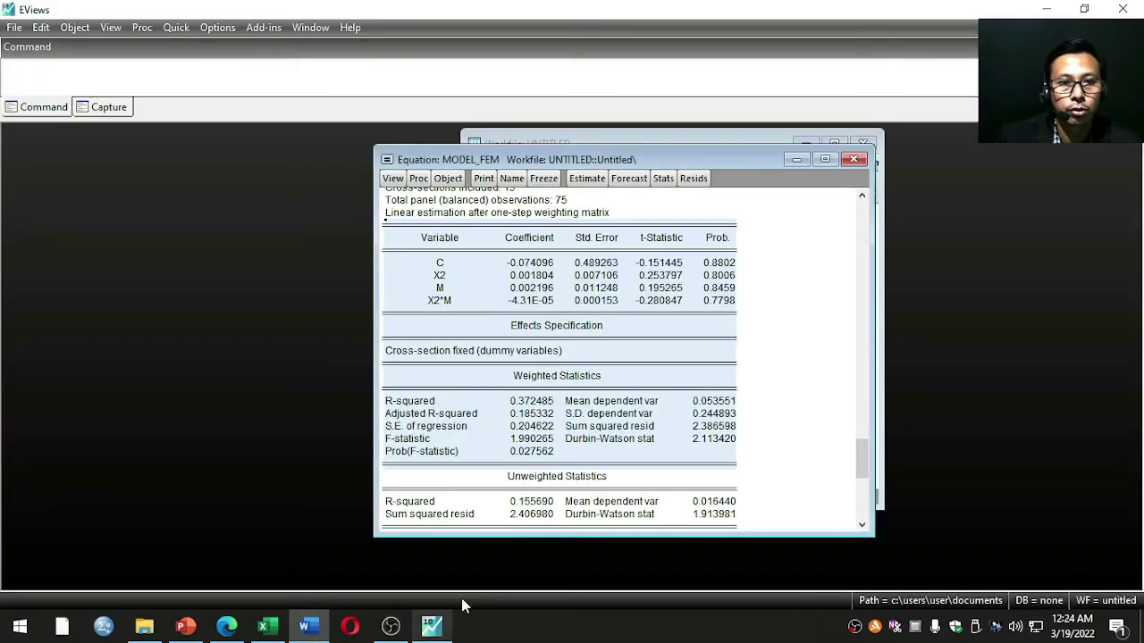
pyautogui.click(587, 178)
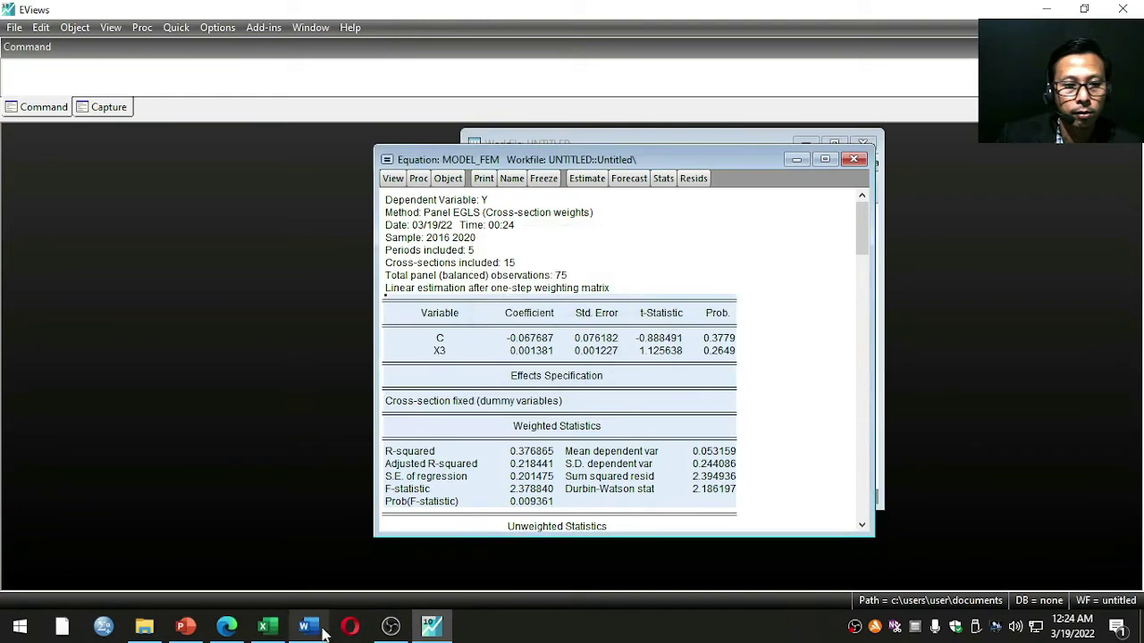
# Return to Word, add blank lines below the first X3 equation and paste the Y c X3 estimation output there as a picture
pyautogui.click(306, 625)
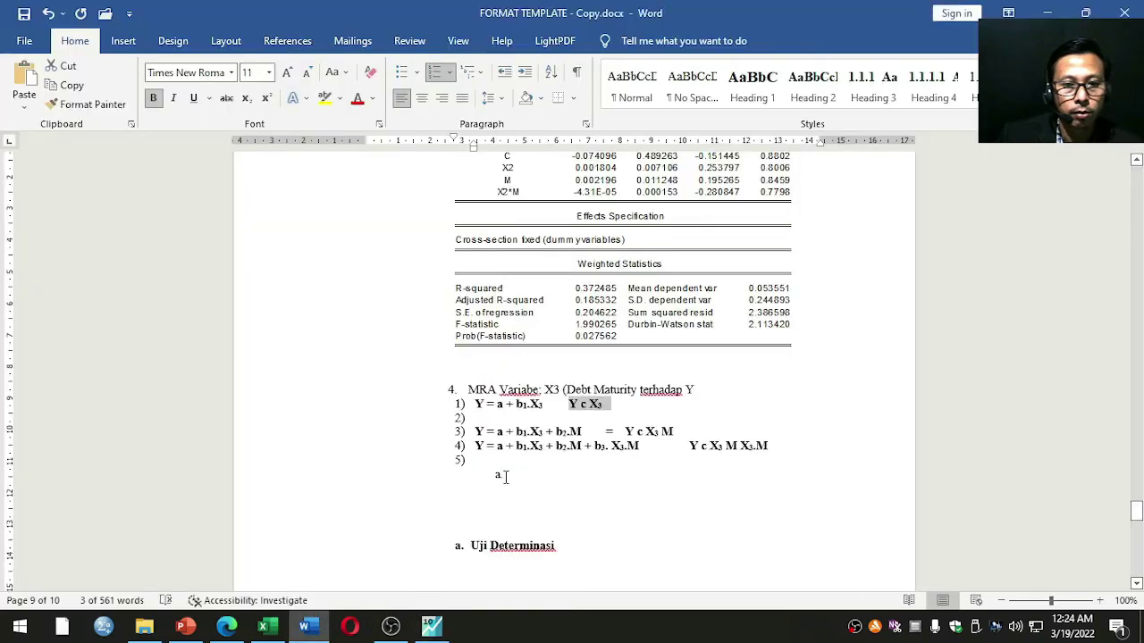
pyautogui.click(630, 414)
pyautogui.press('Return')
pyautogui.press('Return')
pyautogui.press('Return')
pyautogui.press('Return')
pyautogui.press('Return')
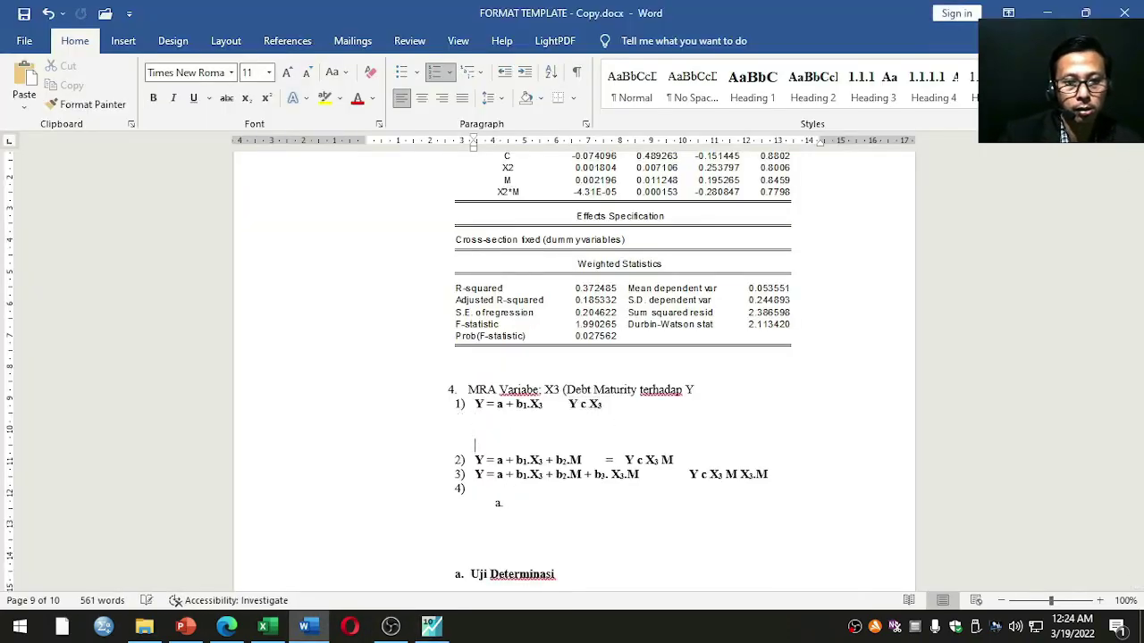
pyautogui.scroll(-3, 626, 410)
pyautogui.rightClick(514, 318)
pyautogui.click(599, 390)
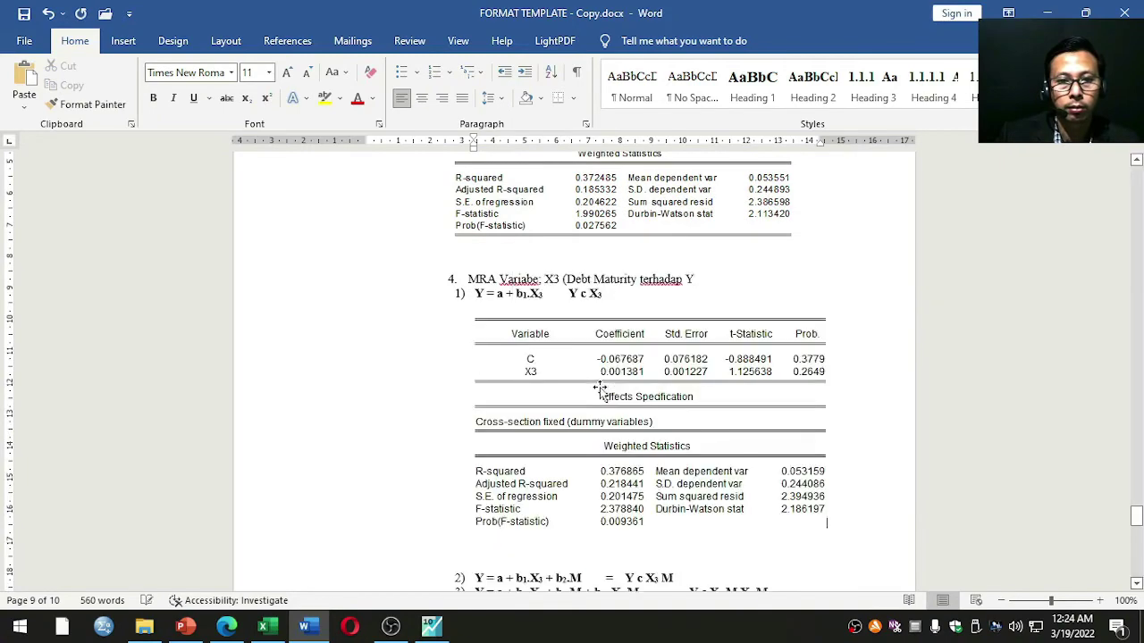
# Add blank lines below item 2, the moderation equation Y = a + b1.X3 + b2.M, to make room for its output
pyautogui.scroll(-5, 706, 357)
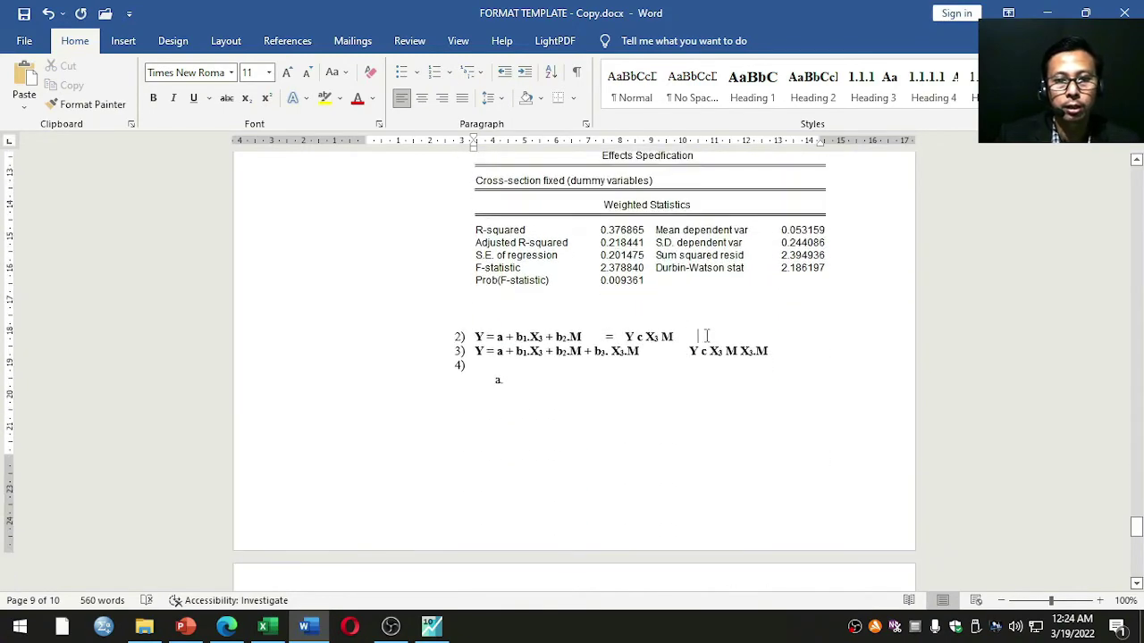
pyautogui.click(705, 332)
pyautogui.press('Return')
pyautogui.press('Return')
pyautogui.press('Return')
# Replace the equation specification in EViews with Y c X3 M from item 2 and estimate the model
pyautogui.moveTo(694, 337); pyautogui.dragTo(639, 337)
pyautogui.hotkey('alt', 'Tab')
pyautogui.click(512, 279)
pyautogui.moveTo(511, 279); pyautogui.dragTo(450, 268)
pyautogui.write('Y c X3 M')
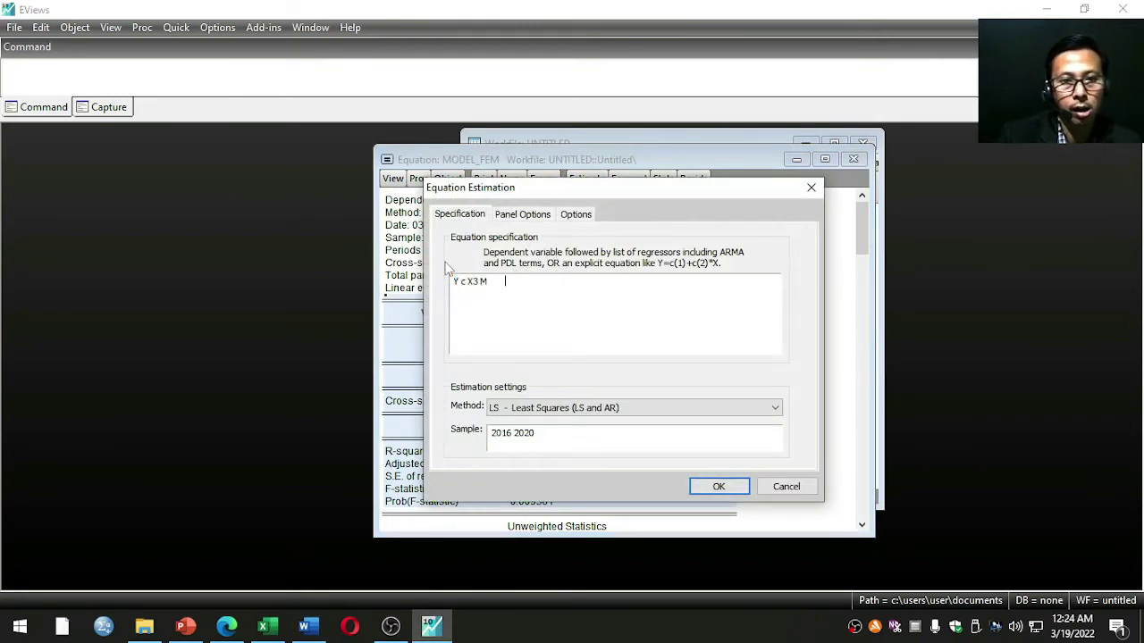
pyautogui.press('BackSpace')
pyautogui.press('BackSpace')
# Paste the Y c X3 M output as a picture below item 2 in Word and indent it to align with the equation
pyautogui.hotkey('alt', 'Tab')
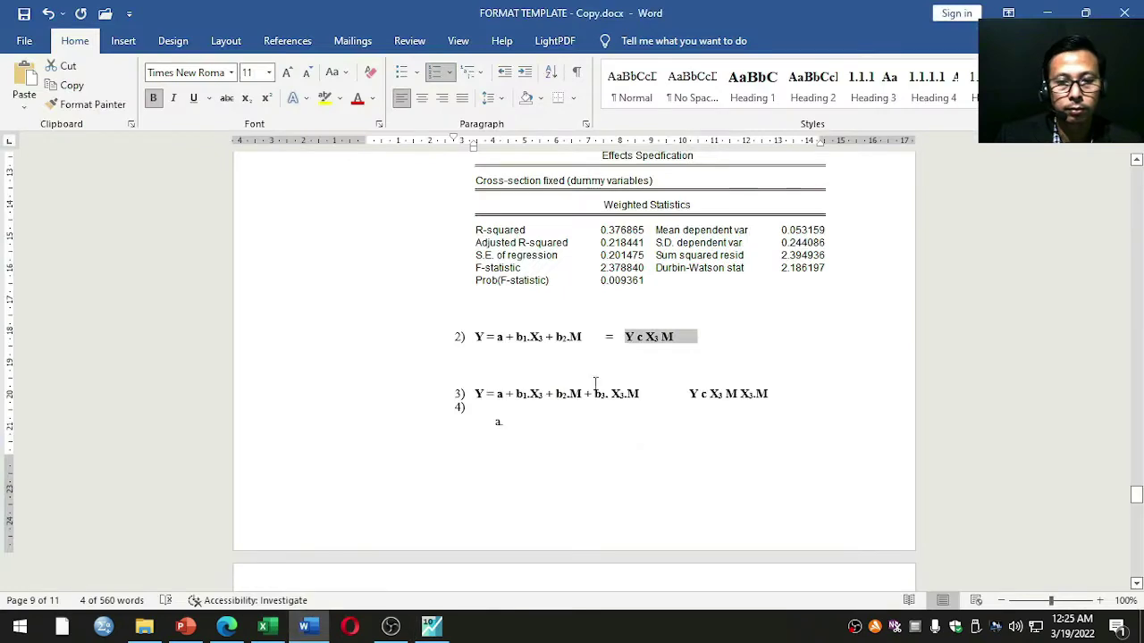
pyautogui.click(583, 367)
pyautogui.rightClick(582, 367)
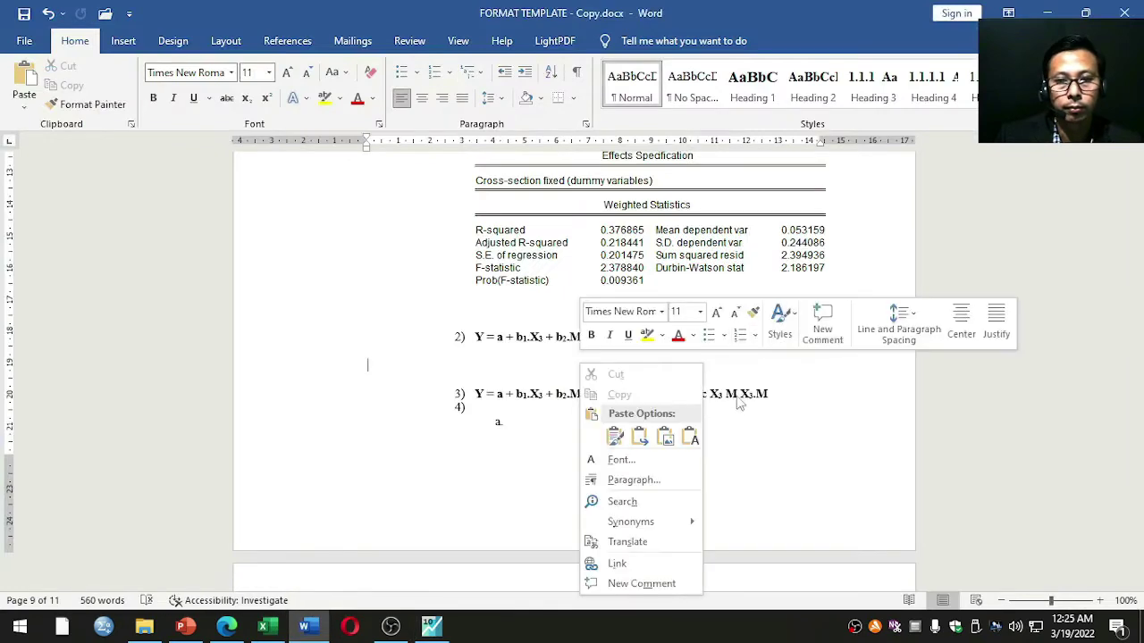
pyautogui.click(666, 436)
pyautogui.moveTo(366, 136); pyautogui.dragTo(478, 151)
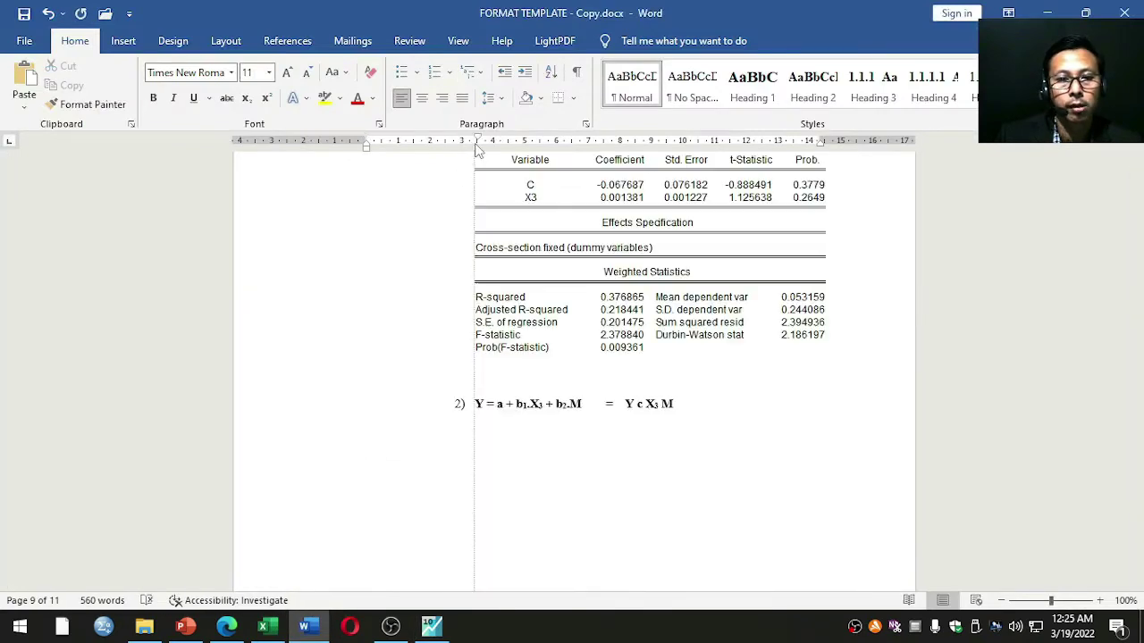
# Try to estimate the model in EViews with the interaction specification y c x3 m x3.m from item 3
pyautogui.scroll(-8, 613, 445)
pyautogui.scroll(-6, 613, 445)
pyautogui.moveTo(689, 265); pyautogui.dragTo(770, 266)
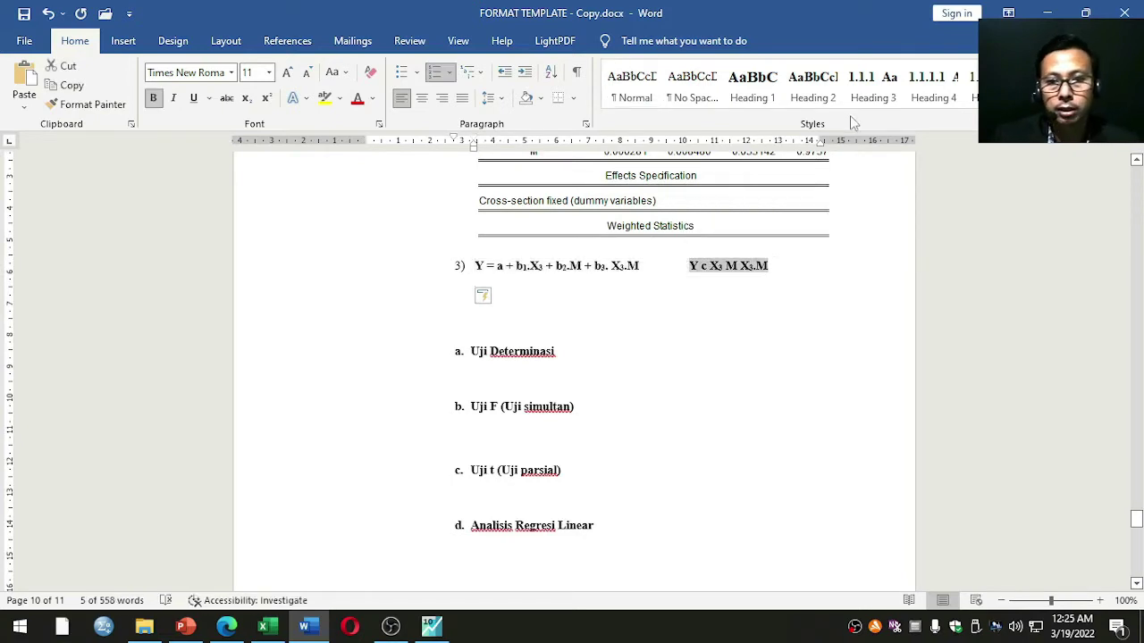
pyautogui.click(431, 626)
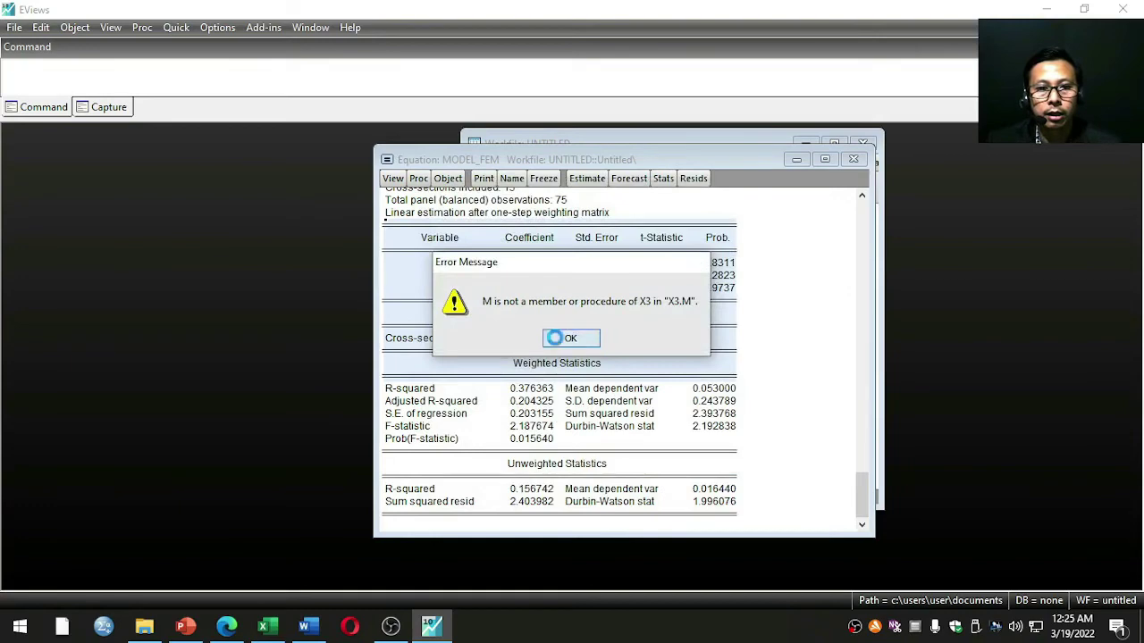
pyautogui.click(567, 334)
# Replace the dot in the interaction term with an asterisk so the specification reads y c x3 m x3*m, and estimate the model
pyautogui.click(515, 295)
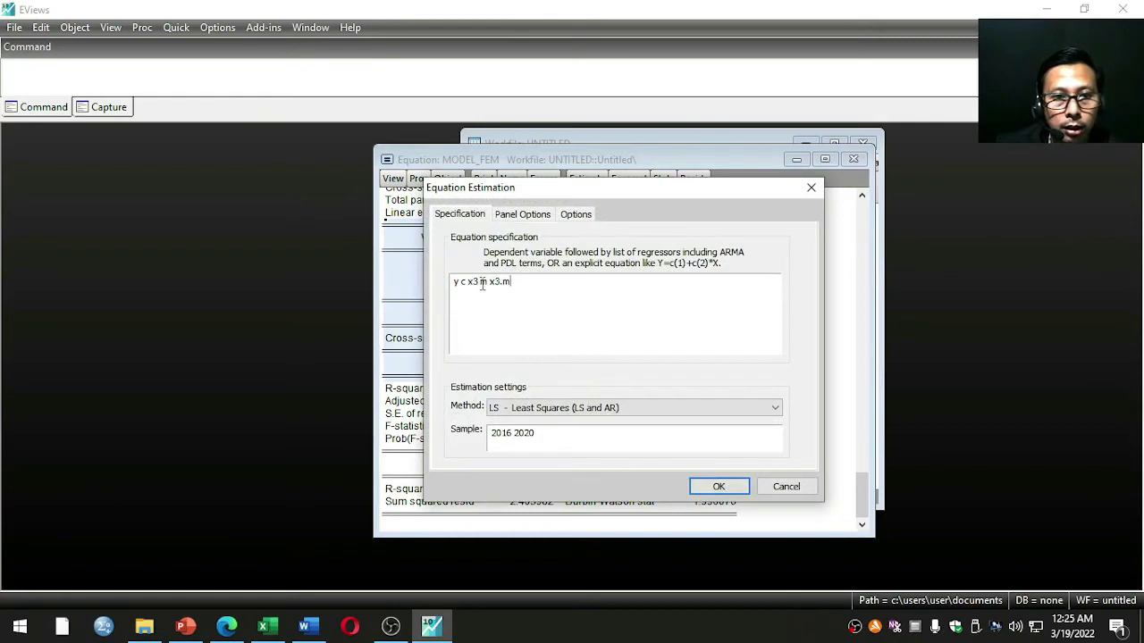
pyautogui.hotkey('ctrl', 'a')
pyautogui.press('Right')
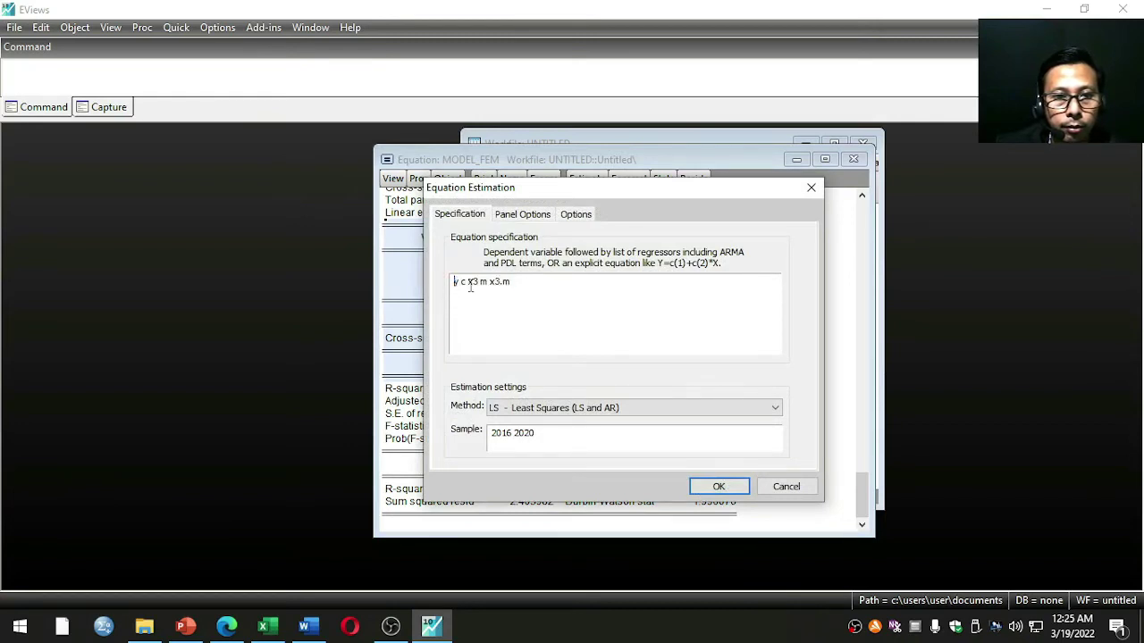
pyautogui.press('Left')
pyautogui.press('BackSpace')
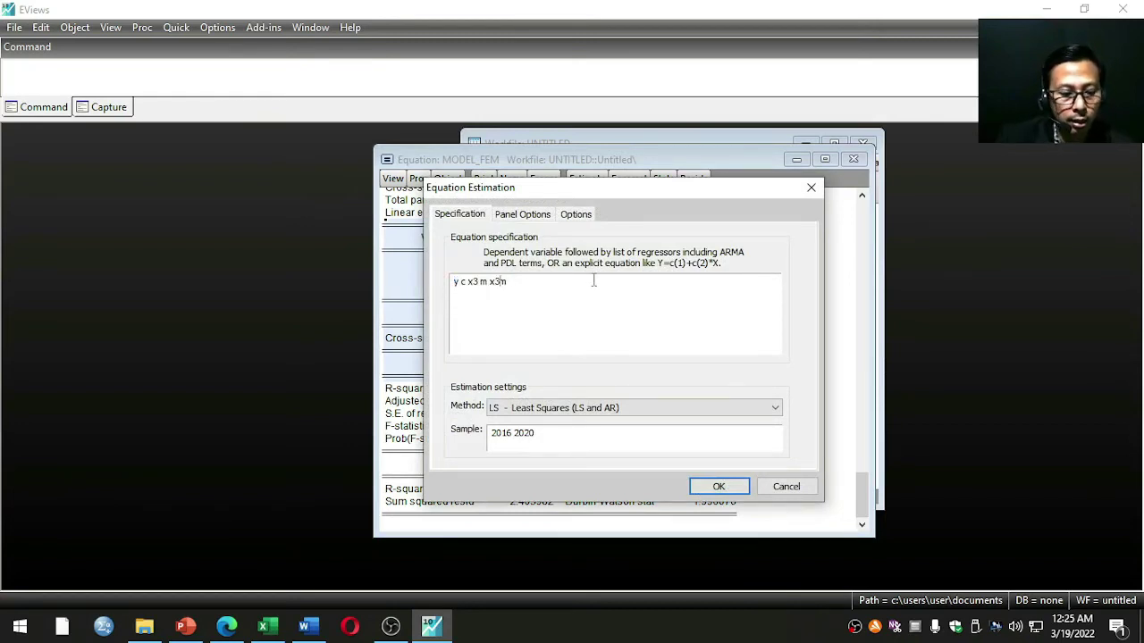
pyautogui.write('*')
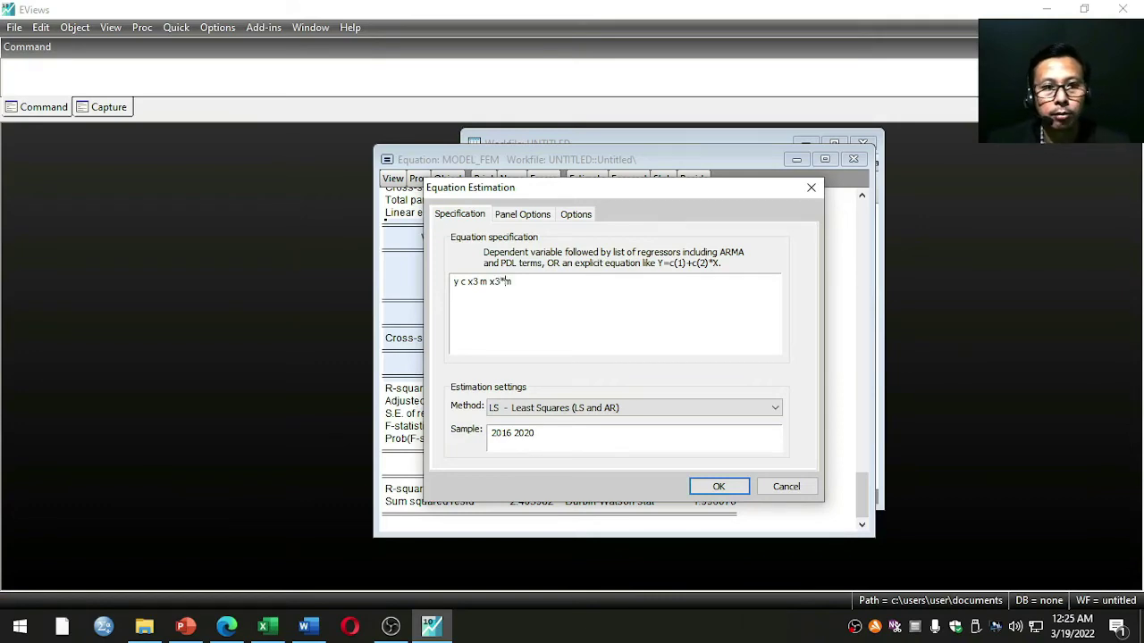
pyautogui.click(715, 486)
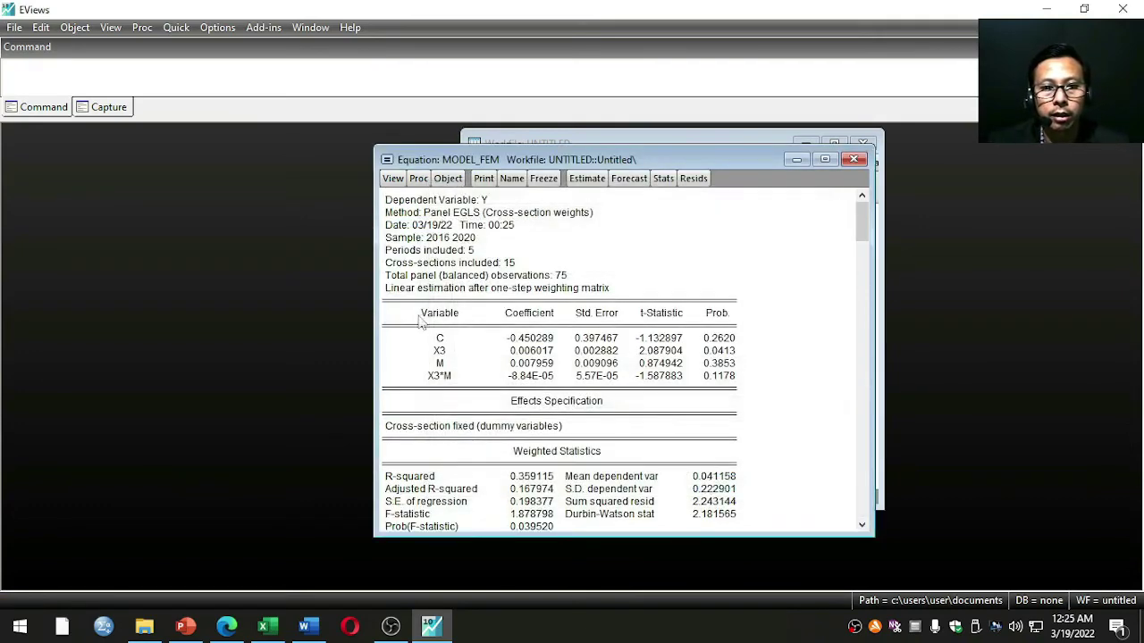
# Copy the coefficient table through the weighted statistics of the X3*M output, with numbers as displayed
pyautogui.scroll(-3, 703, 508)
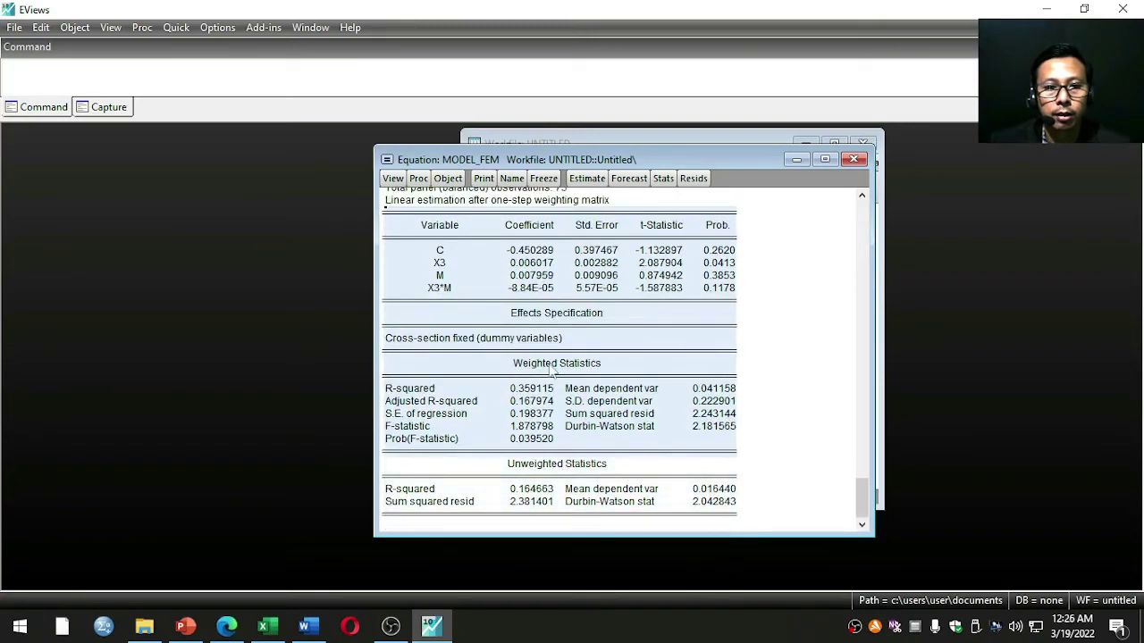
pyautogui.rightClick(540, 331)
pyautogui.click(576, 338)
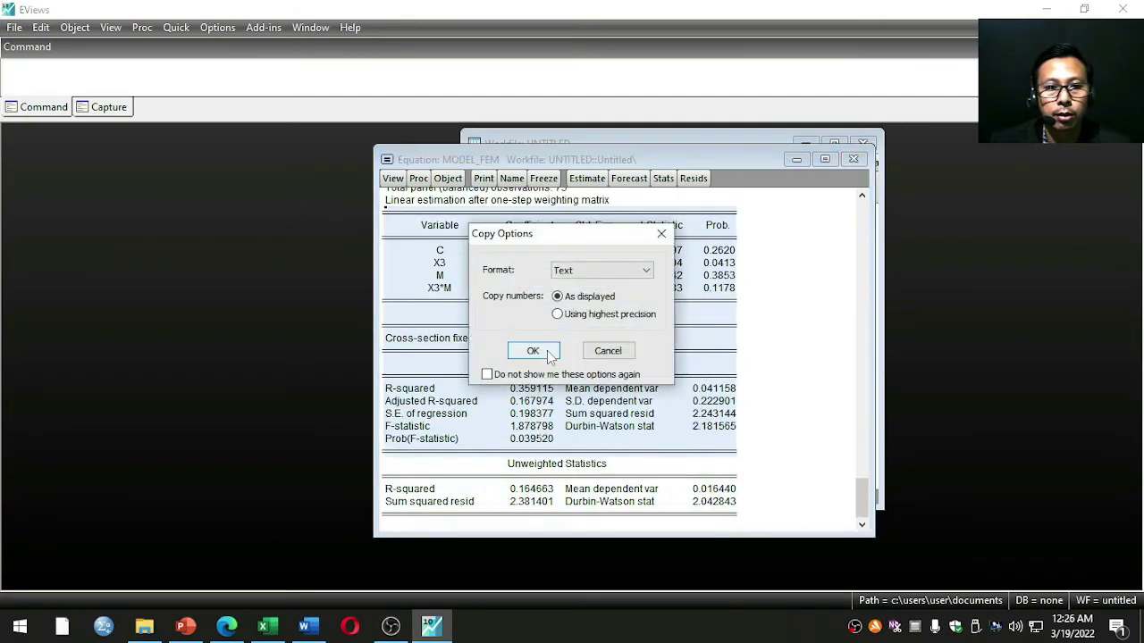
pyautogui.click(532, 350)
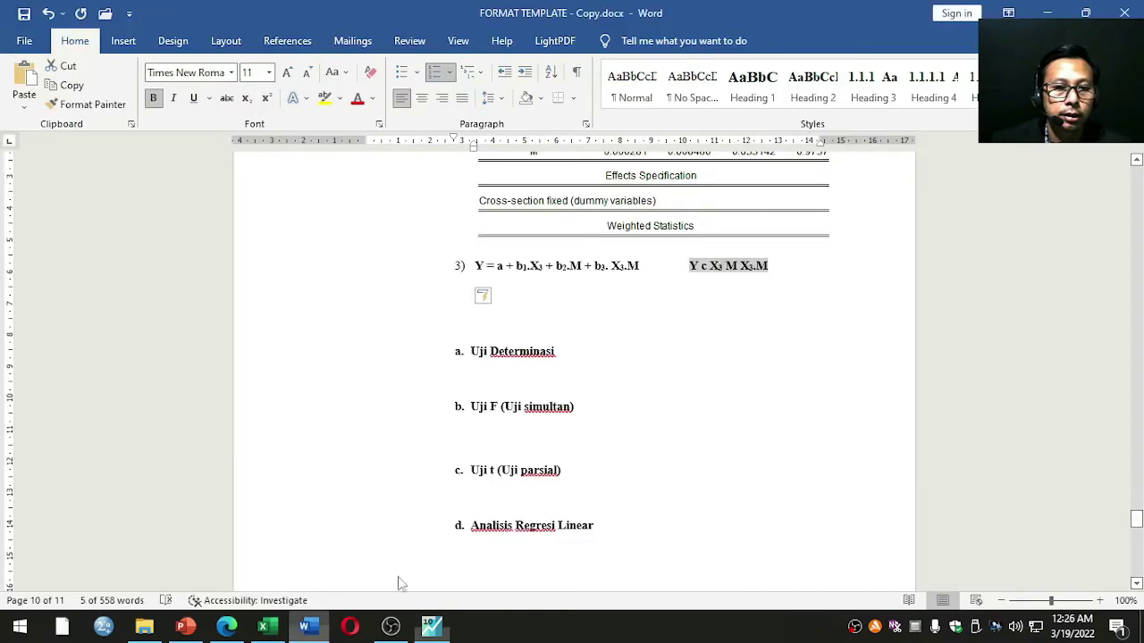
# Paste the copied interaction output as a picture below item 3 in the Word document
pyautogui.click(304, 626)
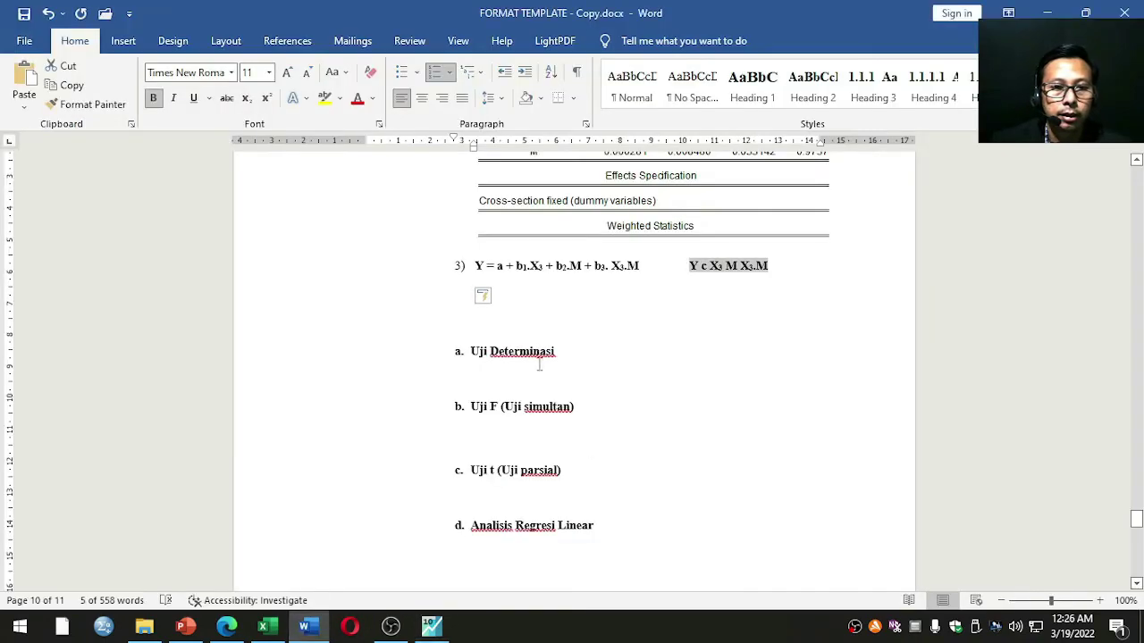
pyautogui.click(531, 293)
pyautogui.rightClick(531, 294)
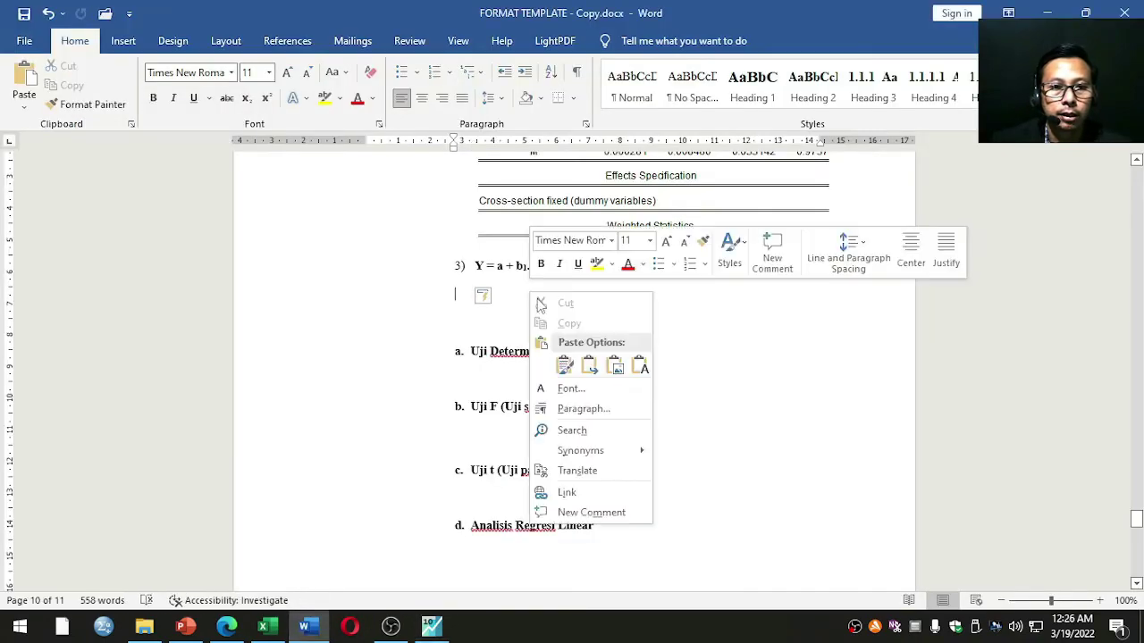
pyautogui.click(616, 369)
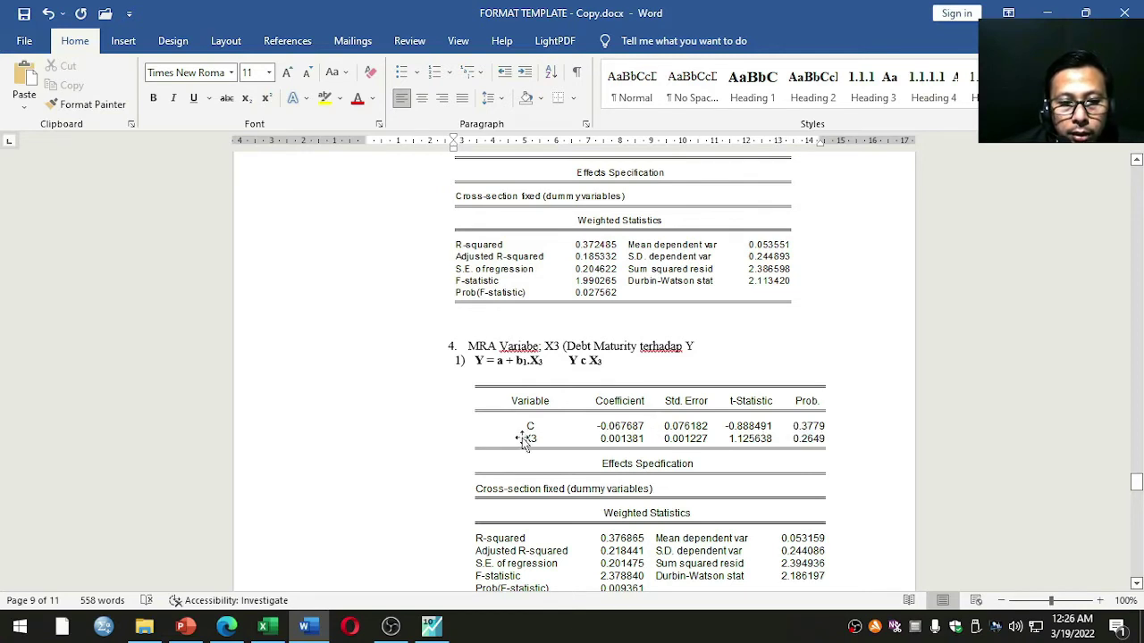
# Add the heading "MRA pada variabel x4 terhada[ Invesment efficiency" below the X3 interaction output
pyautogui.scroll(-6, 722, 395)
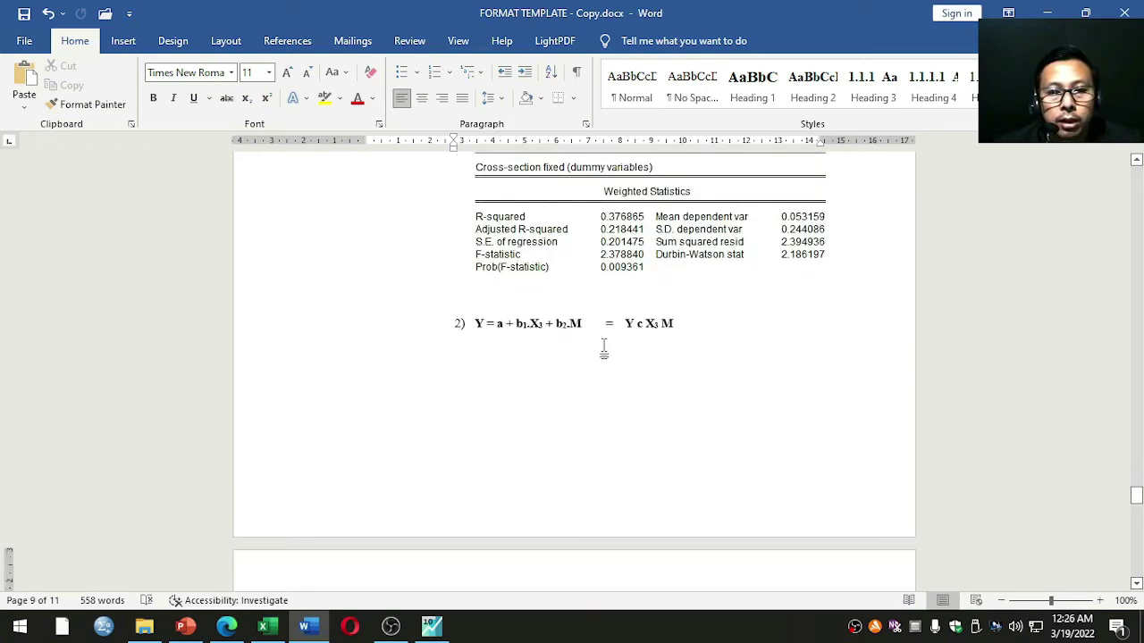
pyautogui.scroll(-4, 604, 351)
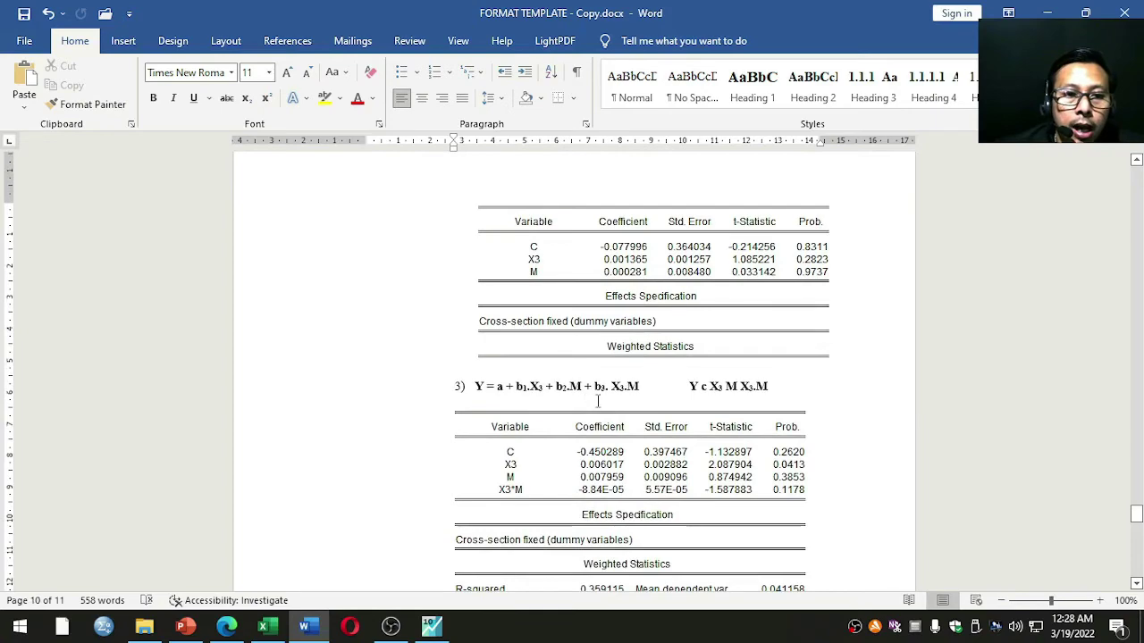
pyautogui.scroll(-2, 574, 418)
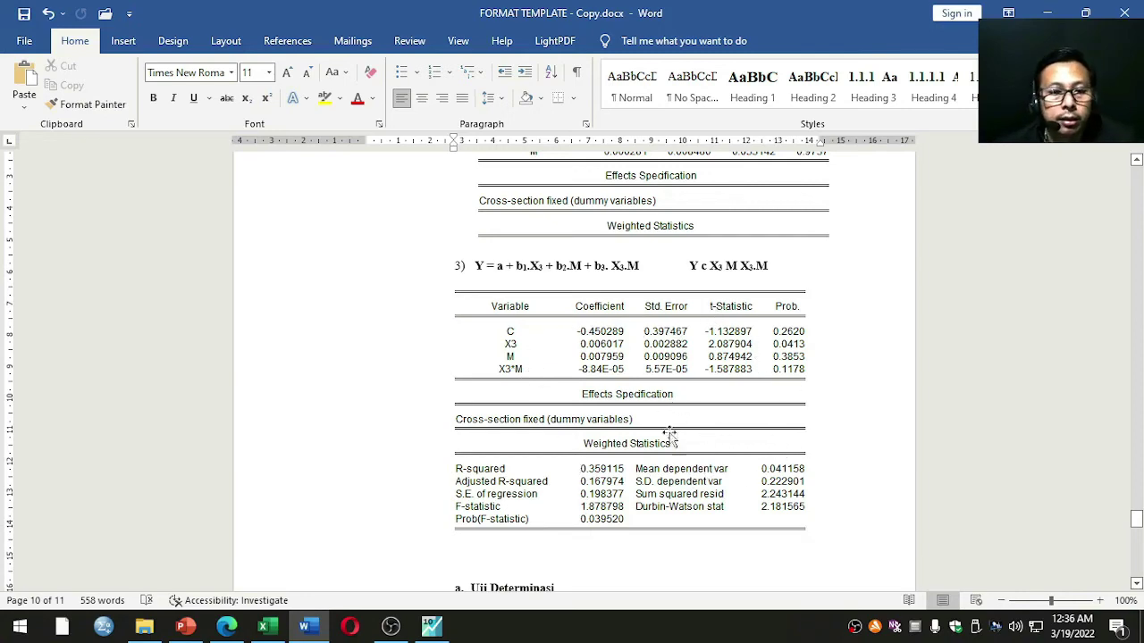
pyautogui.scroll(-3, 669, 436)
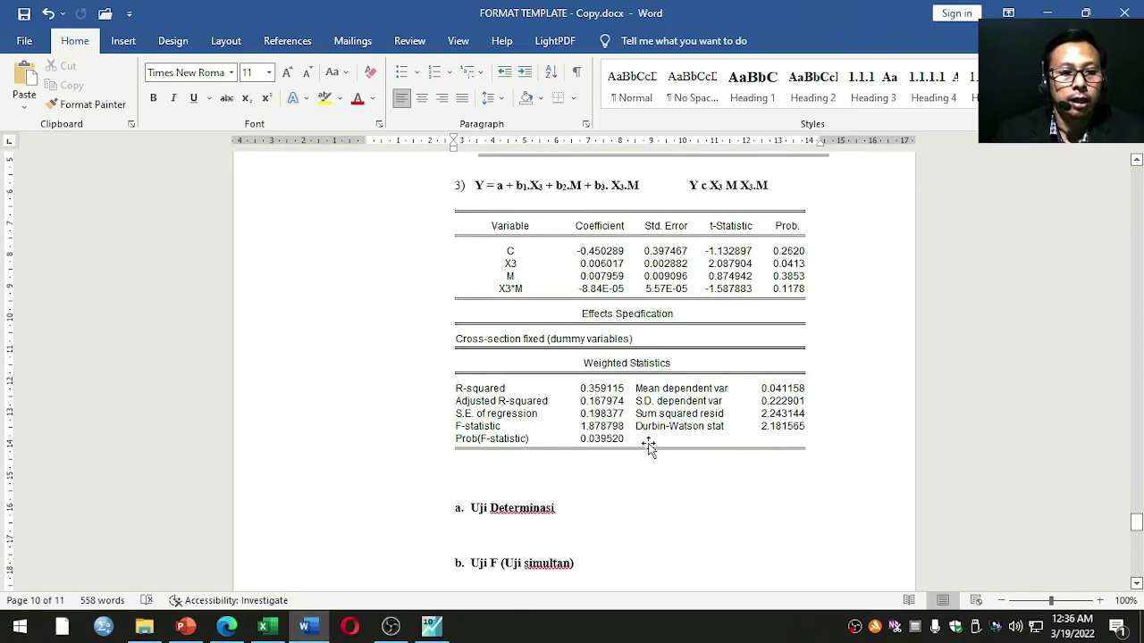
pyautogui.click(537, 469)
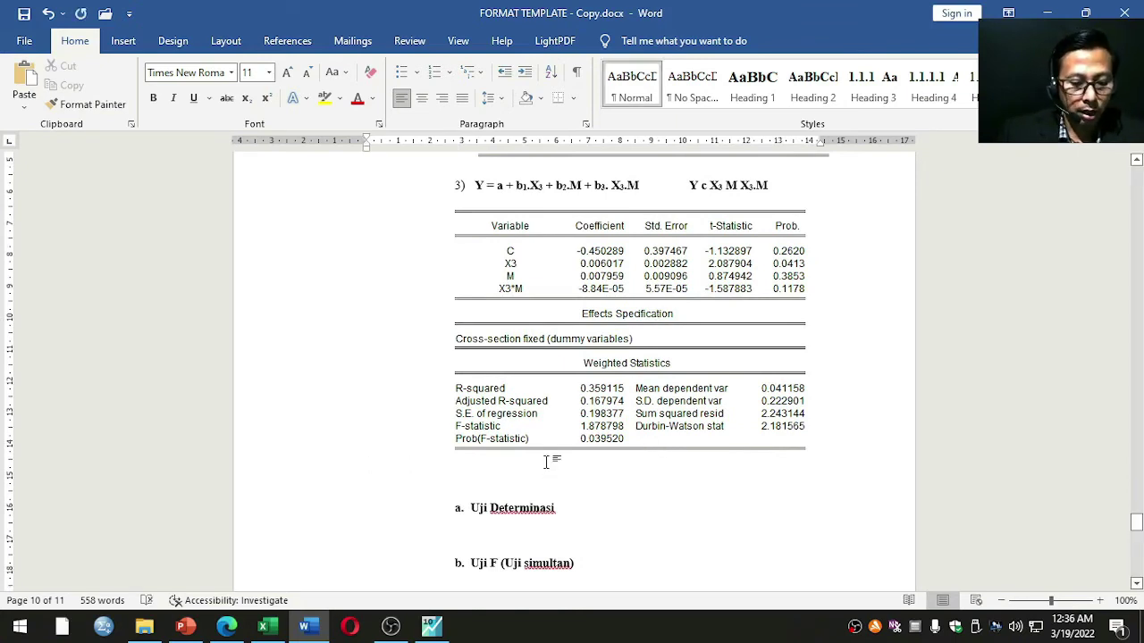
pyautogui.press('Return')
pyautogui.write('MRA')
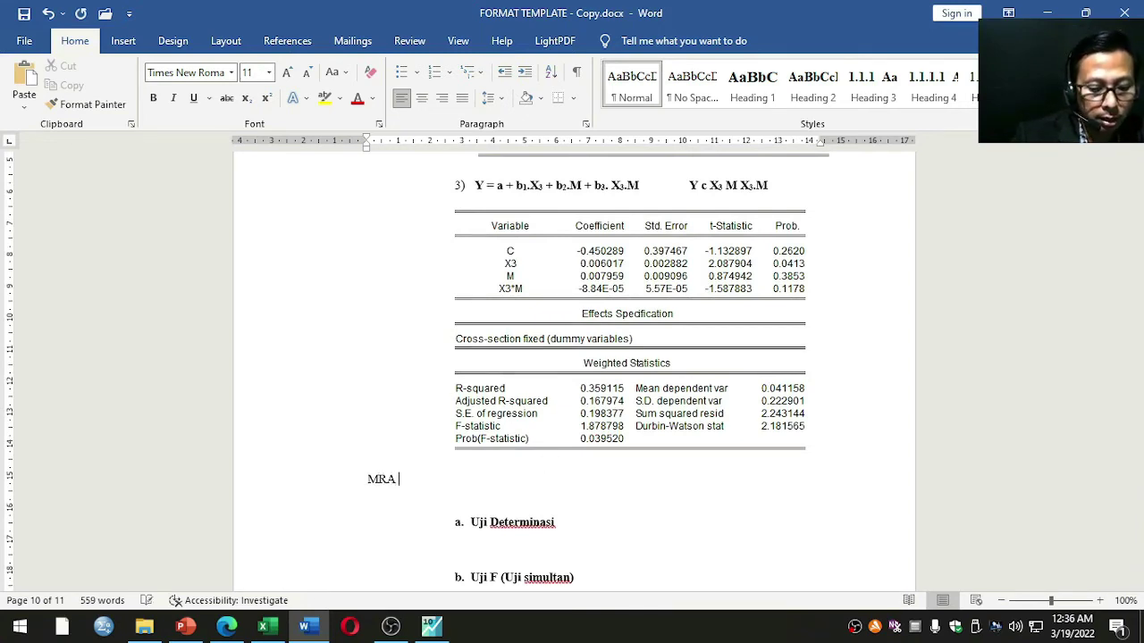
# Copy the moderation and interaction regression equations from the PowerPoint slide into the numbered list under the X4 heading in Word
pyautogui.hotkey('alt', 'Tab')
pyautogui.moveTo(690, 393); pyautogui.dragTo(833, 395)
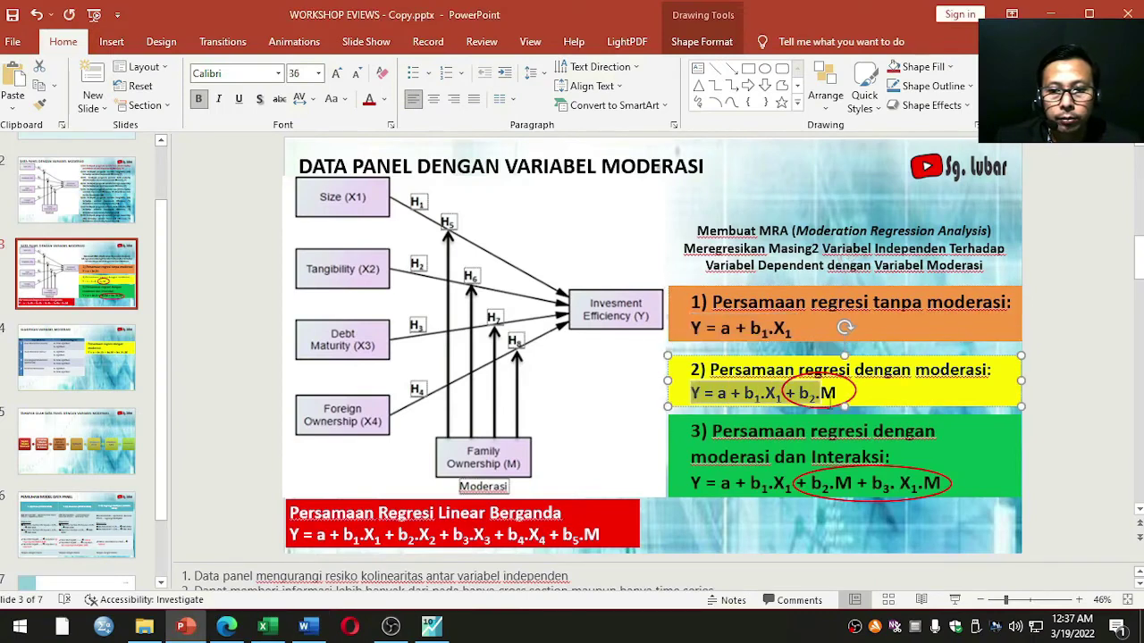
pyautogui.hotkey('ctrl', 'c')
pyautogui.hotkey('alt', 'Tab')
pyautogui.hotkey('ctrl', 'v')
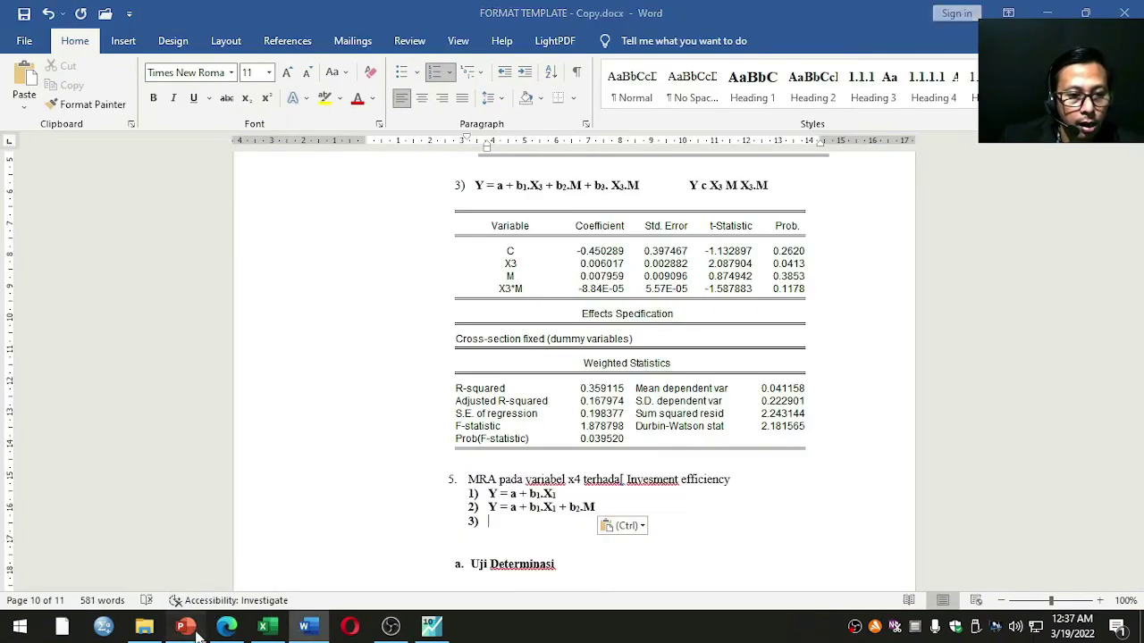
pyautogui.hotkey('alt', 'Tab')
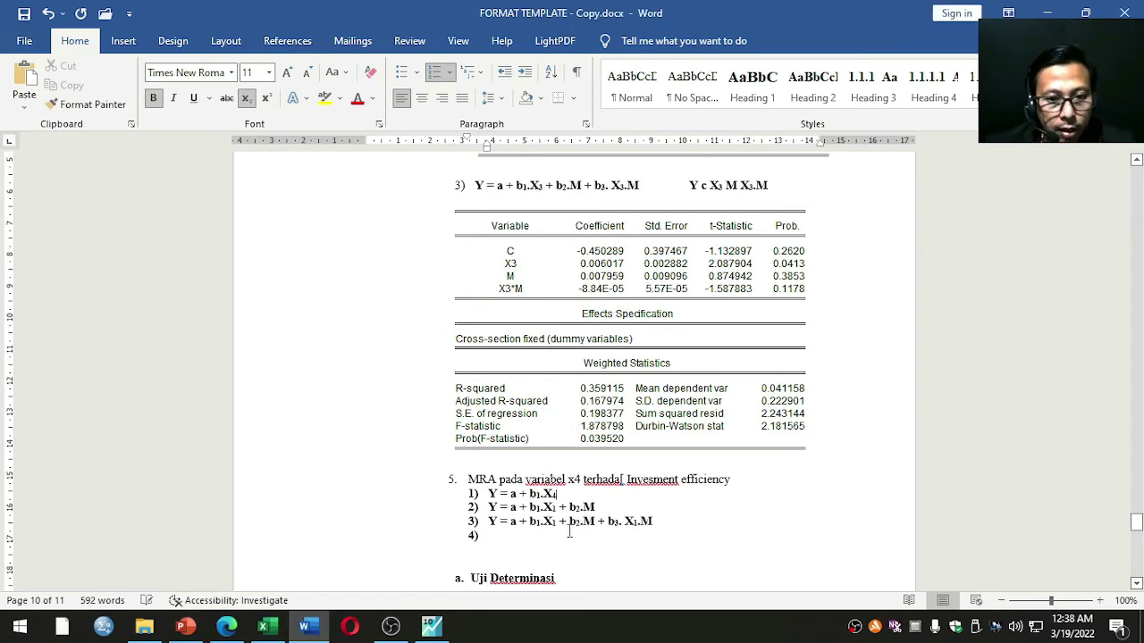
# Change X1 to X4 with a subscript 4 in the moderation equation of item 2 under the X4 heading
pyautogui.click(557, 507)
pyautogui.press('BackSpace')
pyautogui.press('BackSpace')
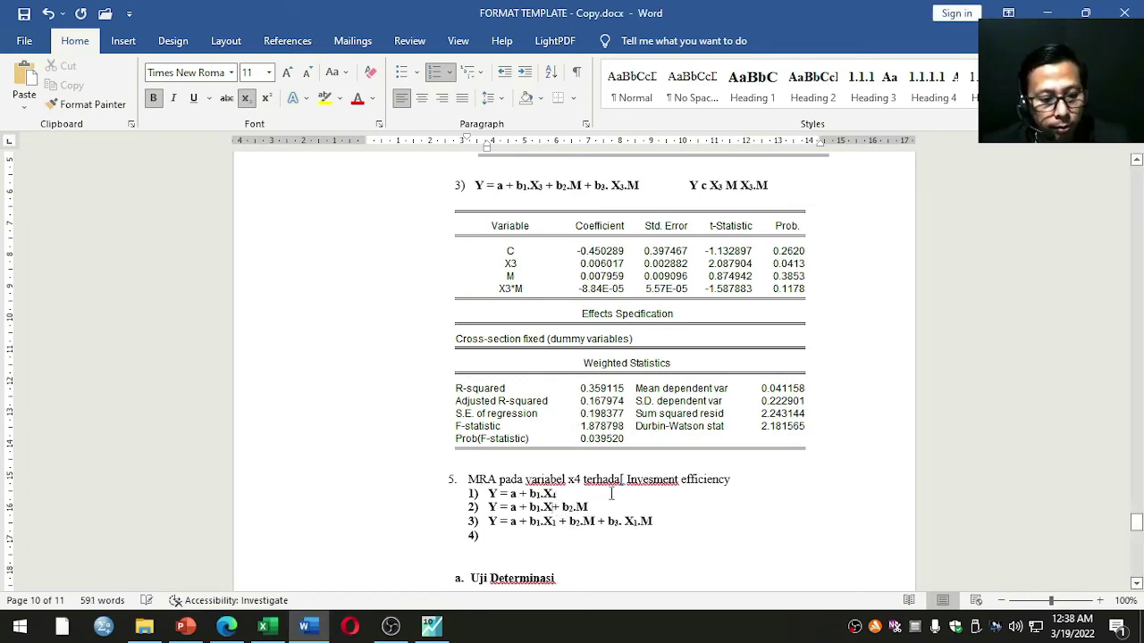
pyautogui.press('Left')
pyautogui.hotkey('ctrl', '=')
pyautogui.write('4')
pyautogui.hotkey('ctrl', '=')
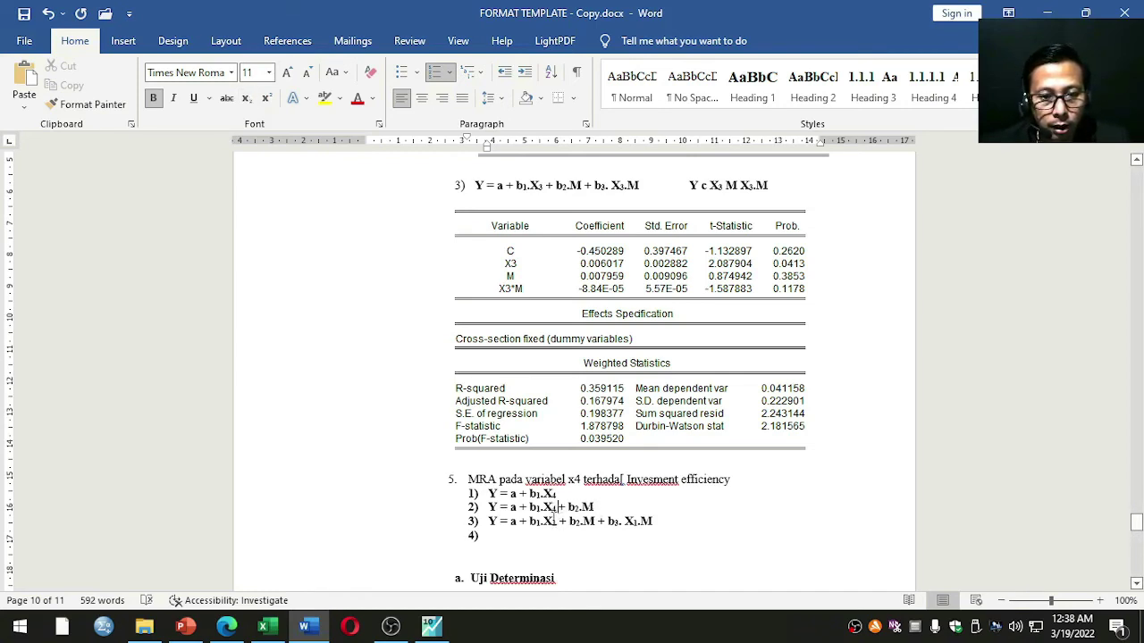
# Change both X1 terms to X4 with a subscript 4 in the interaction equation of item 3 under the X4 heading
pyautogui.click(553, 520)
pyautogui.press('BackSpace')
pyautogui.write('4')
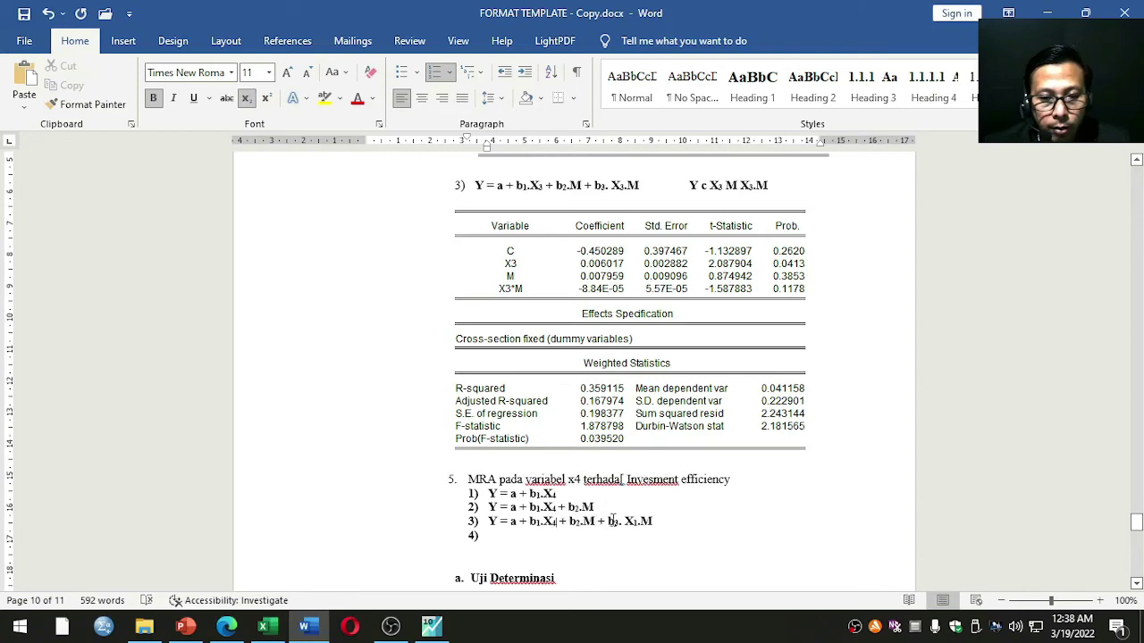
pyautogui.click(632, 521)
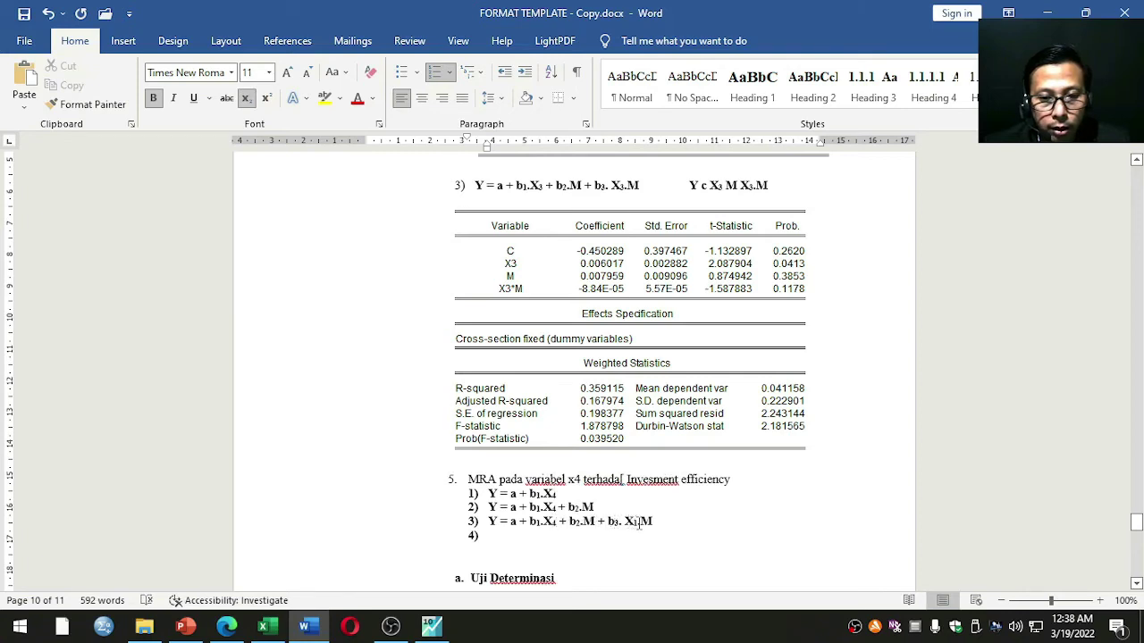
pyautogui.press('BackSpace')
pyautogui.write('4')
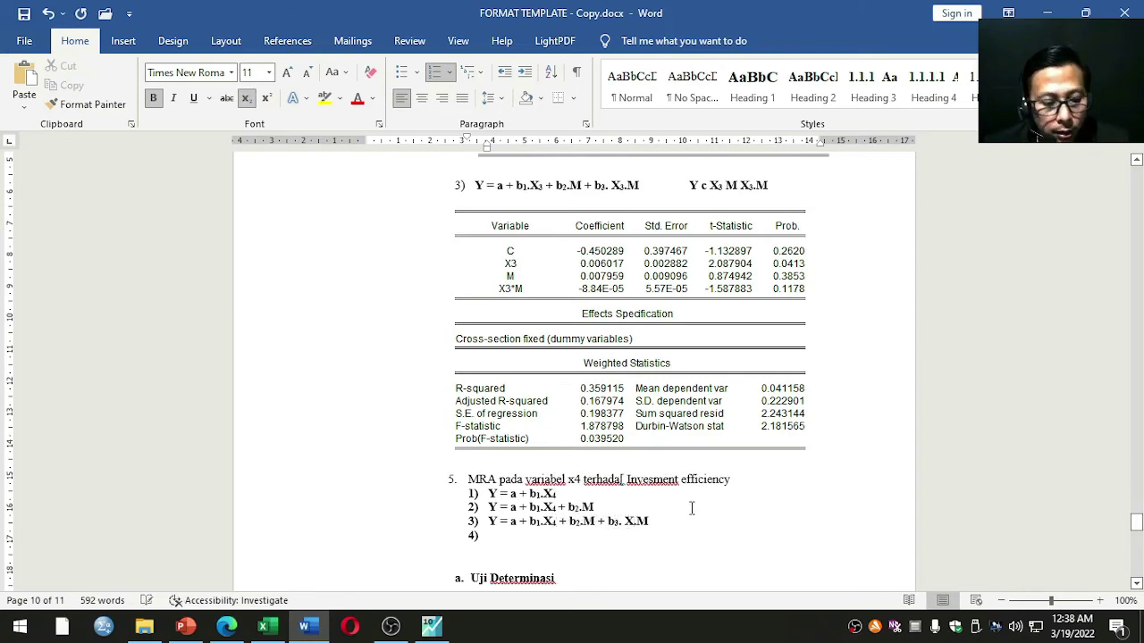
pyautogui.write('4')
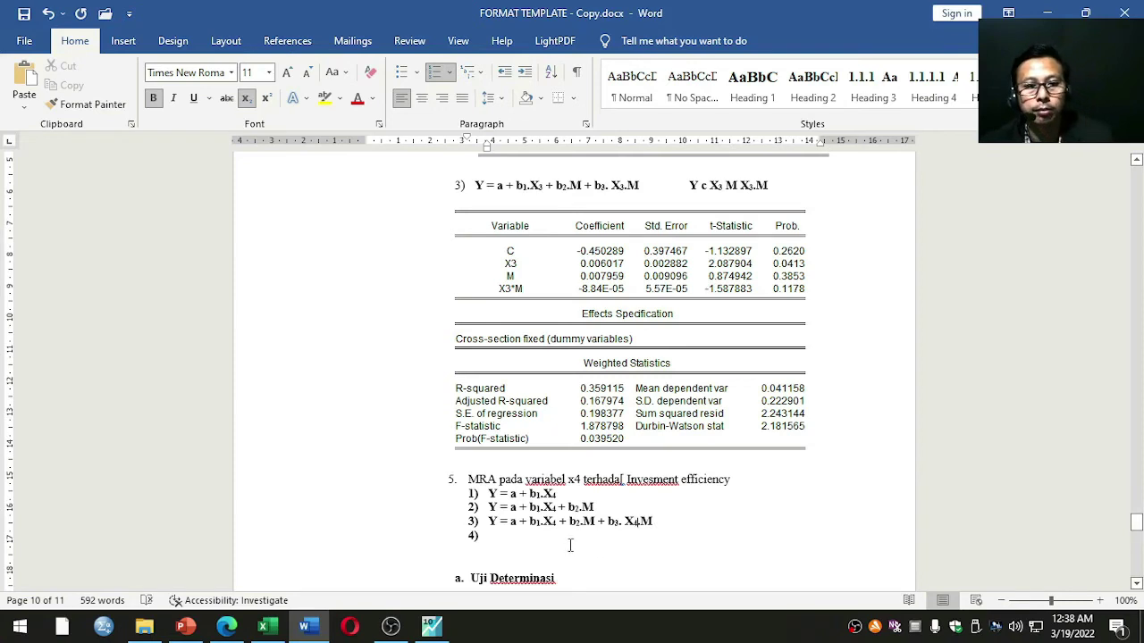
# Remove the empty item number 4 from the X4 equation list and insert blank lines below item 1
pyautogui.click(572, 538)
pyautogui.press('BackSpace')
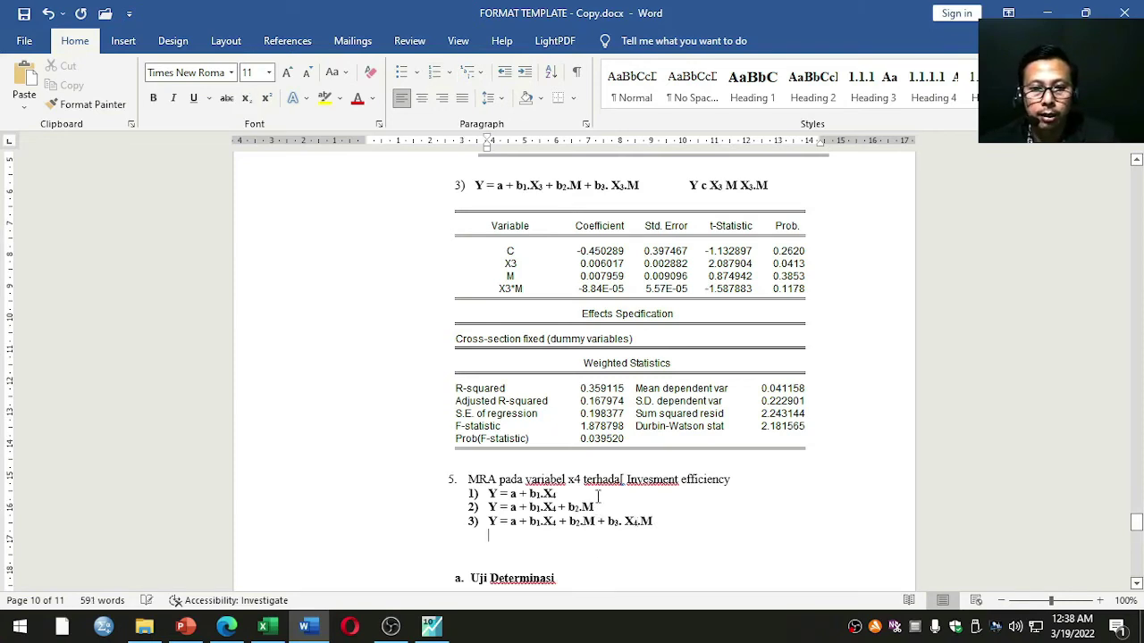
pyautogui.click(597, 493)
pyautogui.press('Return')
pyautogui.press('Return')
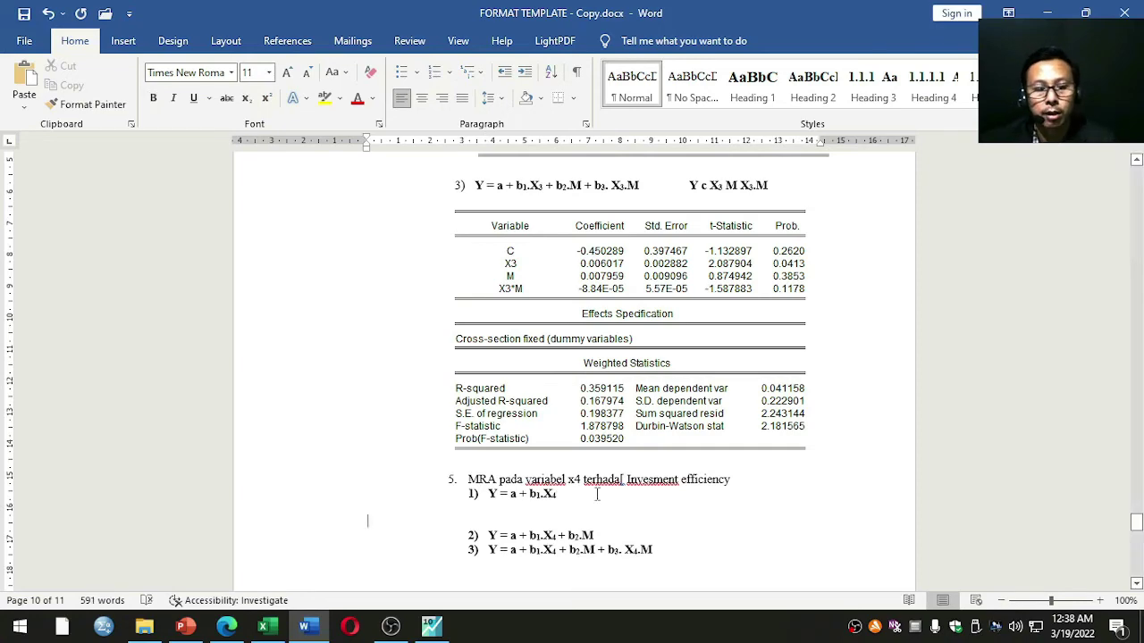
# Switch to EViews and re-estimate the panel equation with the specification y c x4, keeping fixed cross-section effects and cross-section weights
pyautogui.click(431, 626)
pyautogui.click(581, 182)
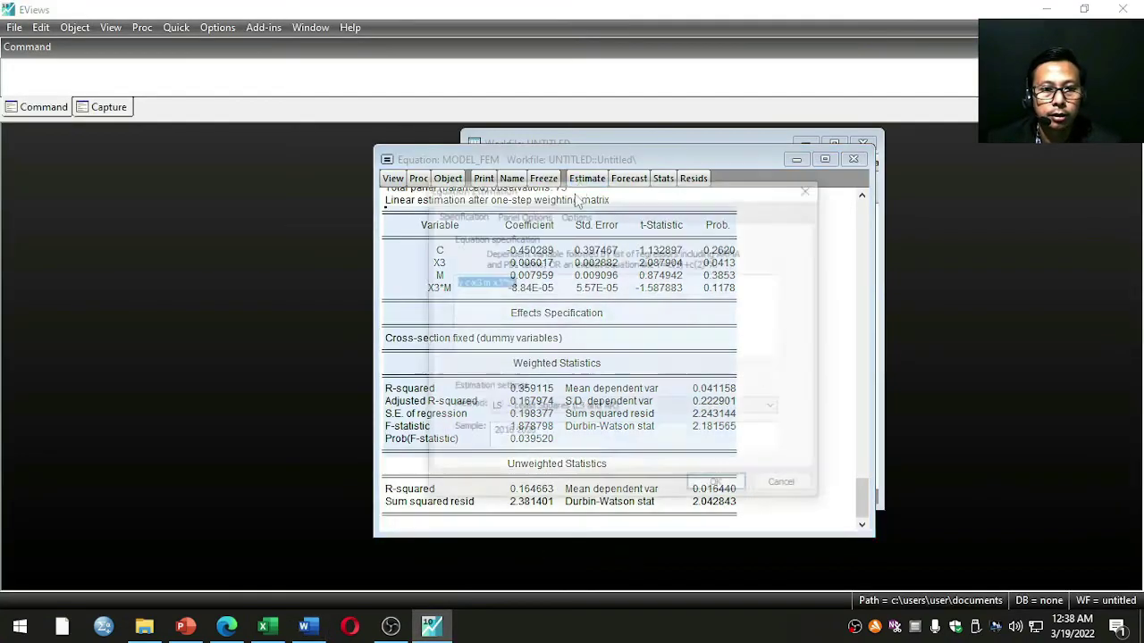
pyautogui.click(519, 314)
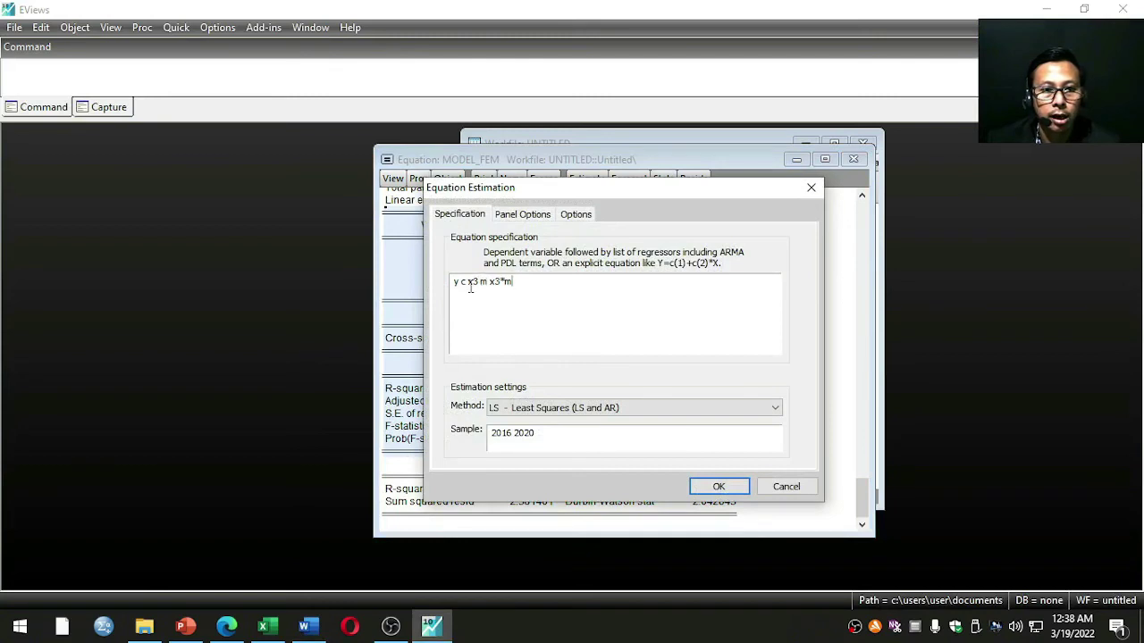
pyautogui.moveTo(468, 283); pyautogui.dragTo(560, 295)
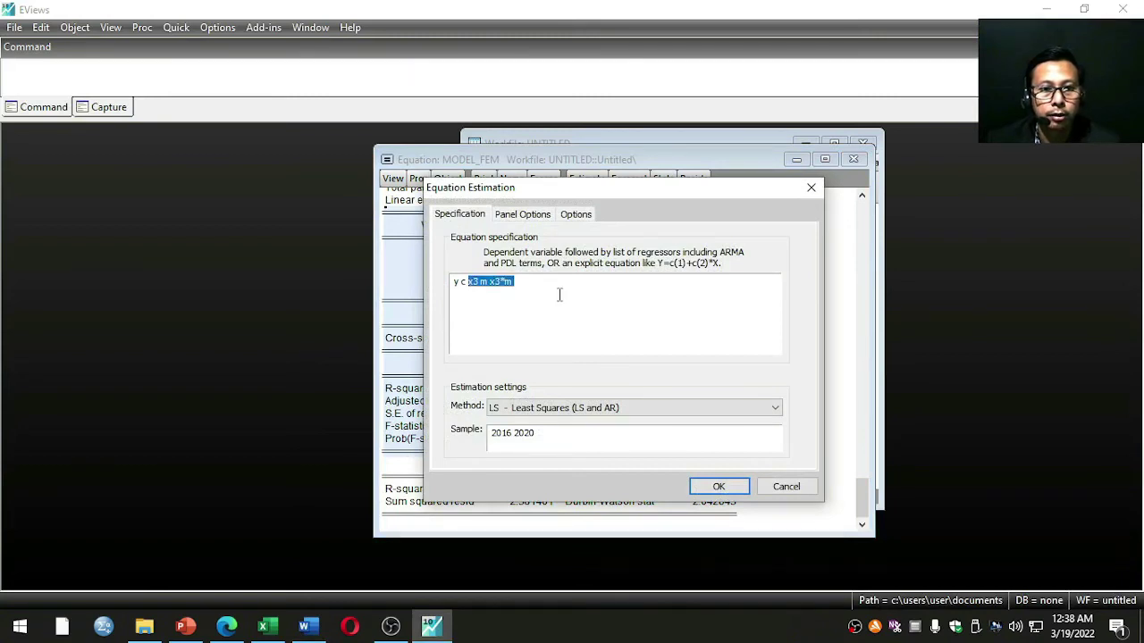
pyautogui.write('x')
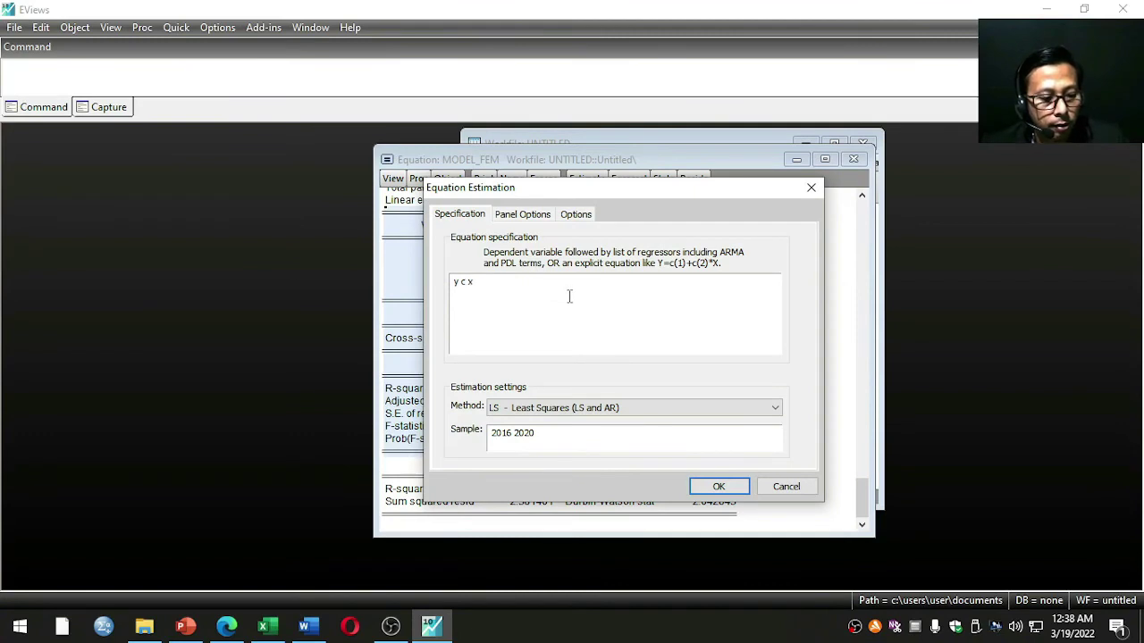
pyautogui.write('4')
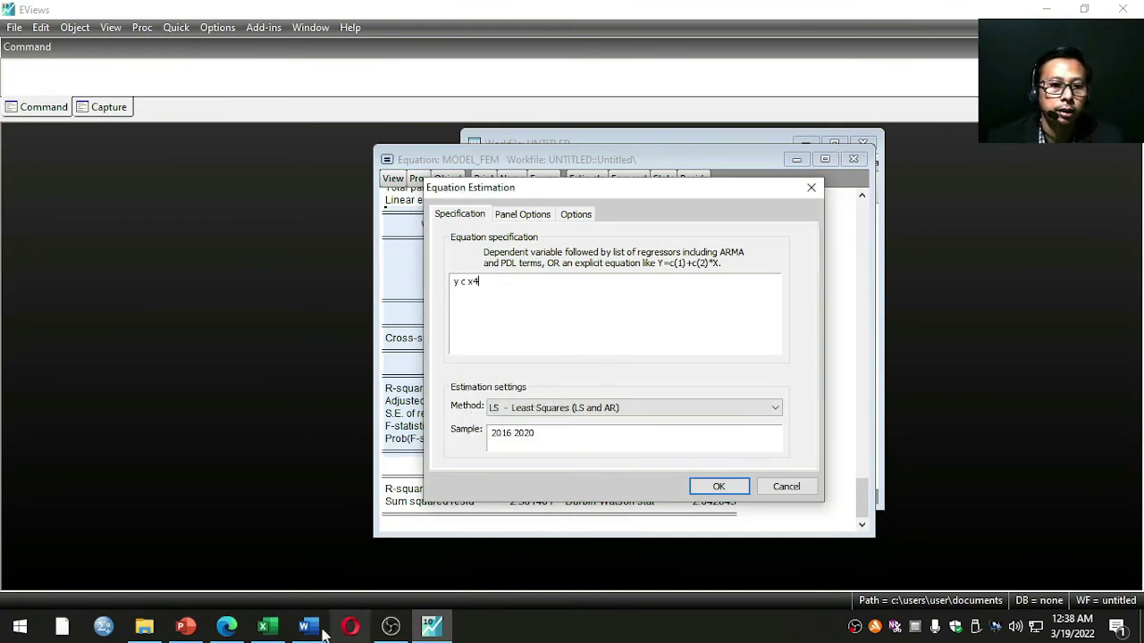
pyautogui.click(523, 217)
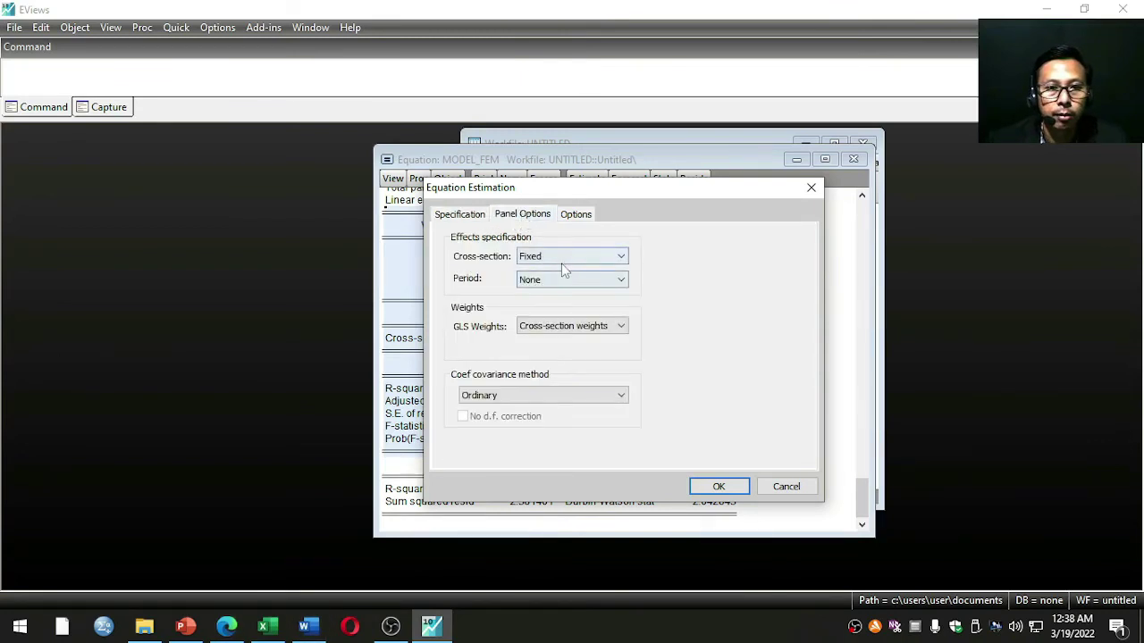
pyautogui.click(718, 486)
# Copy the X4 regression output from the coefficient table through the weighted statistics, with numbers as displayed
pyautogui.moveTo(384, 294); pyautogui.dragTo(719, 473)
pyautogui.rightClick(561, 331)
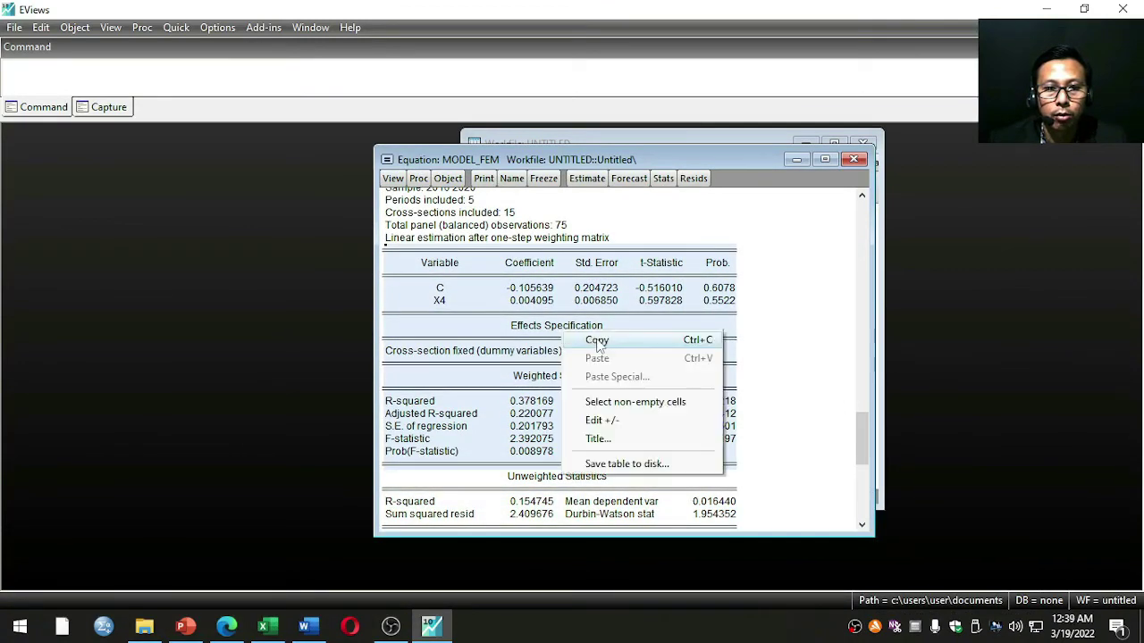
pyautogui.click(591, 337)
pyautogui.click(532, 351)
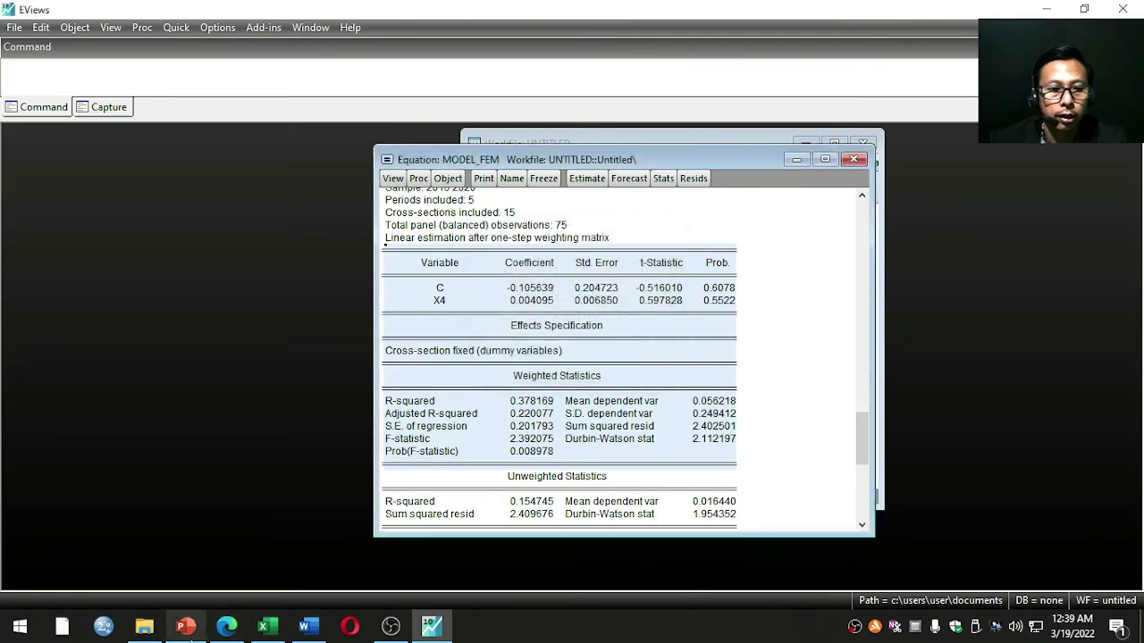
# Switch to Word, paste the copied X4 output as a picture below item 1 and indent it to line up with the list
pyautogui.click(304, 627)
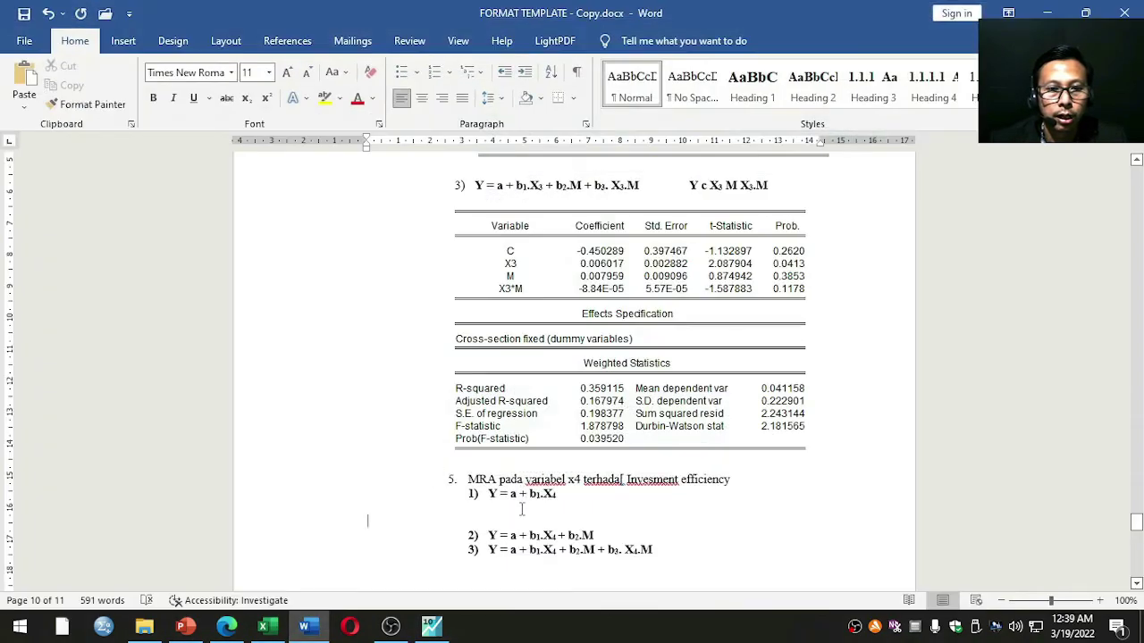
pyautogui.rightClick(523, 507)
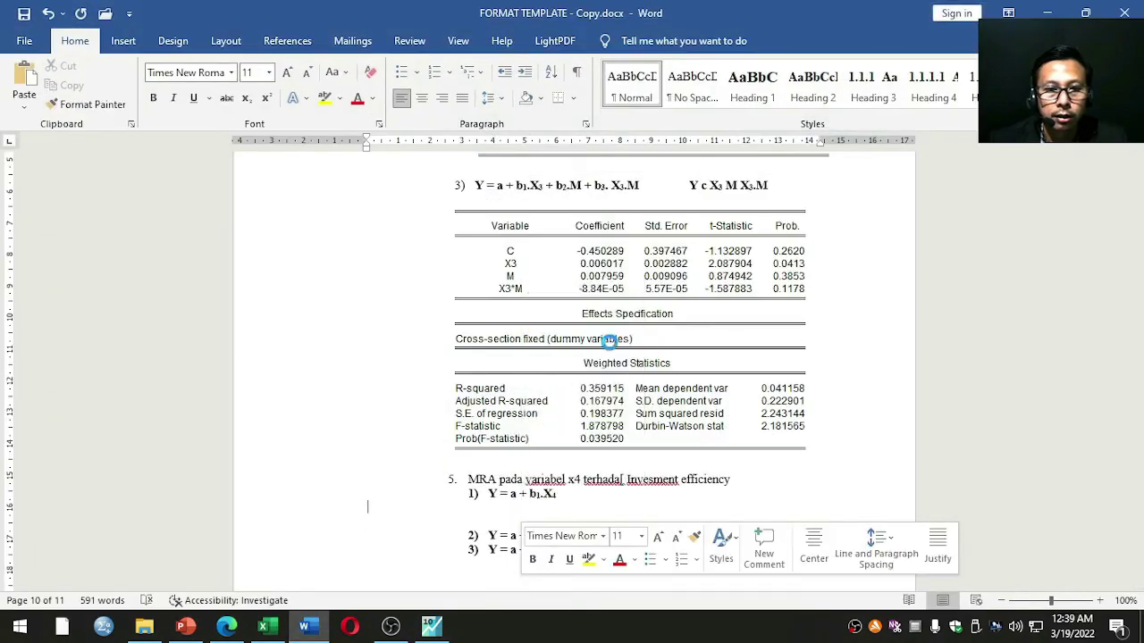
pyautogui.click(605, 348)
pyautogui.scroll(-1, 601, 405)
pyautogui.moveTo(366, 140); pyautogui.dragTo(469, 143)
# Insert blank lines below the moderation equation of item 2 under the X4 heading
pyautogui.click(597, 506)
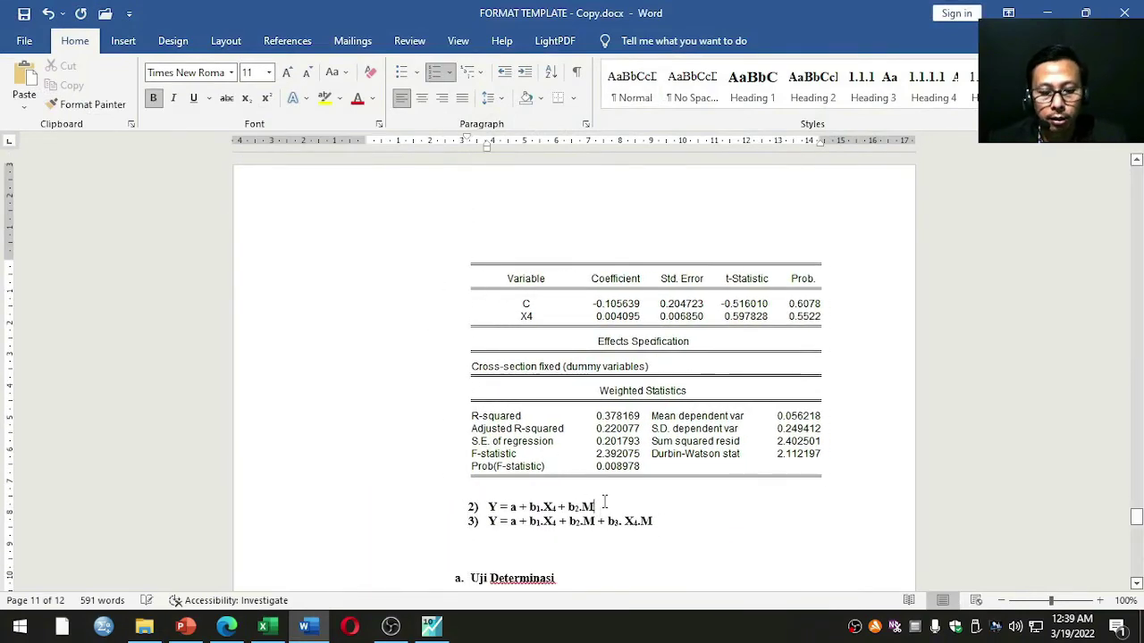
pyautogui.press('Return')
pyautogui.press('Return')
pyautogui.press('Return')
pyautogui.press('Return')
# Switch to EViews and re-estimate the equation with the moderator added, using the specification y c x4 m
pyautogui.click(431, 626)
pyautogui.click(589, 178)
pyautogui.write('m')
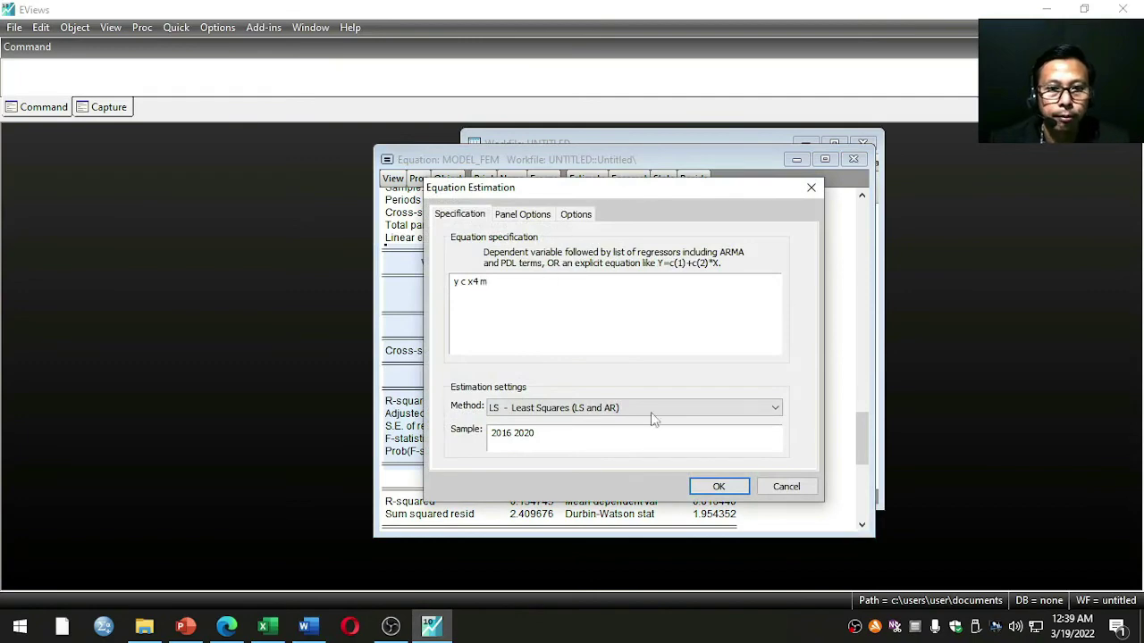
pyautogui.click(700, 488)
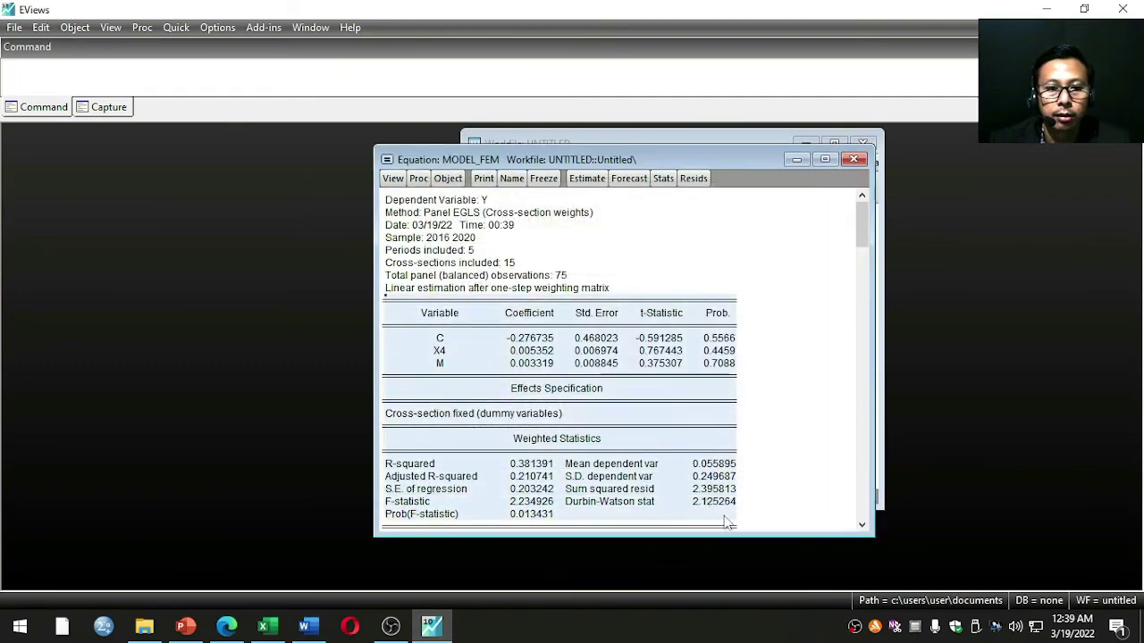
# Copy the X4*M interaction regression output from the coefficients through the weighted statistics, with numbers as displayed
pyautogui.scroll(-2, 728, 492)
pyautogui.rightClick(516, 307)
pyautogui.click(542, 322)
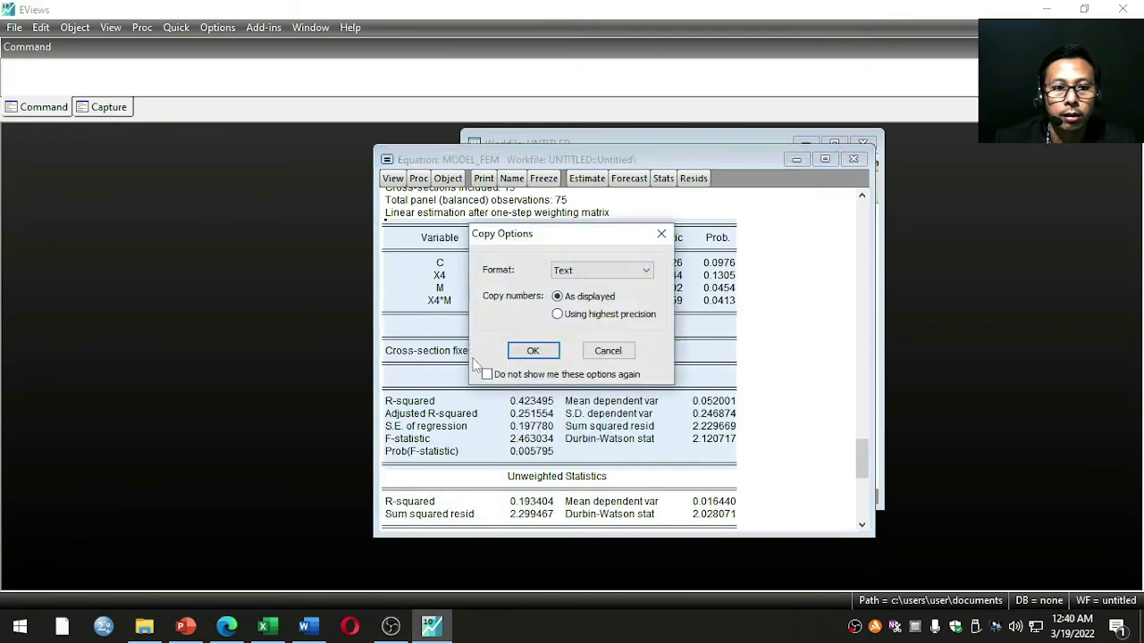
pyautogui.click(532, 352)
# Switch to Word and paste the copied X4*M interaction output as a picture below item 3
pyautogui.click(304, 627)
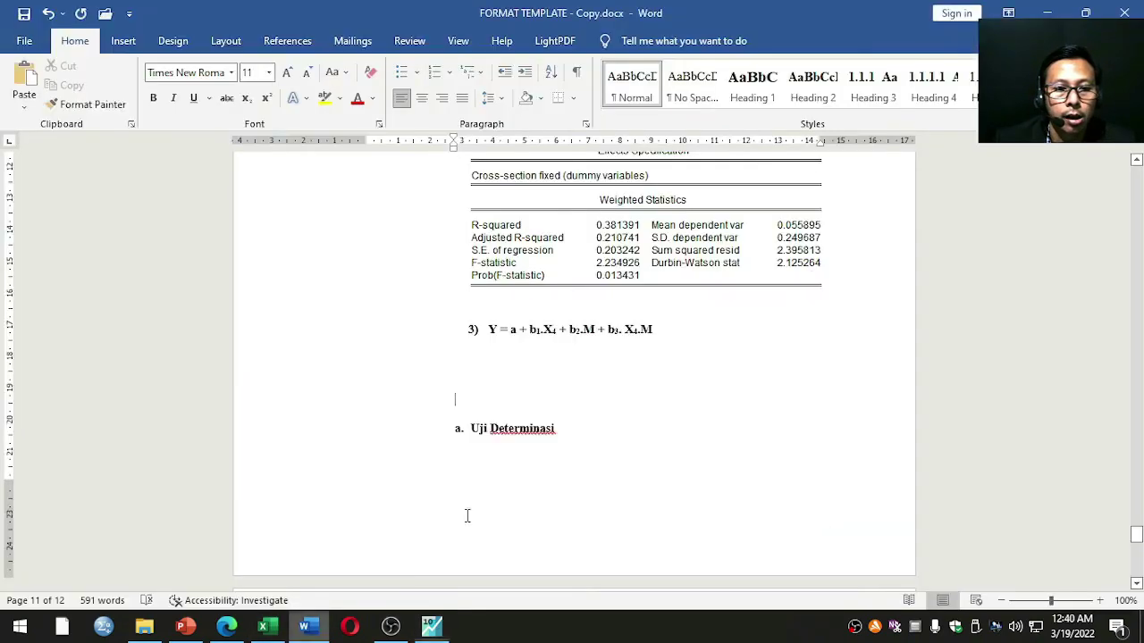
pyautogui.rightClick(527, 361)
pyautogui.click(542, 434)
# Examine the coefficients, t-statistics and probabilities in the three X4 regression outputs, along with the T tabel value noted below them
pyautogui.scroll(-3, 523, 295)
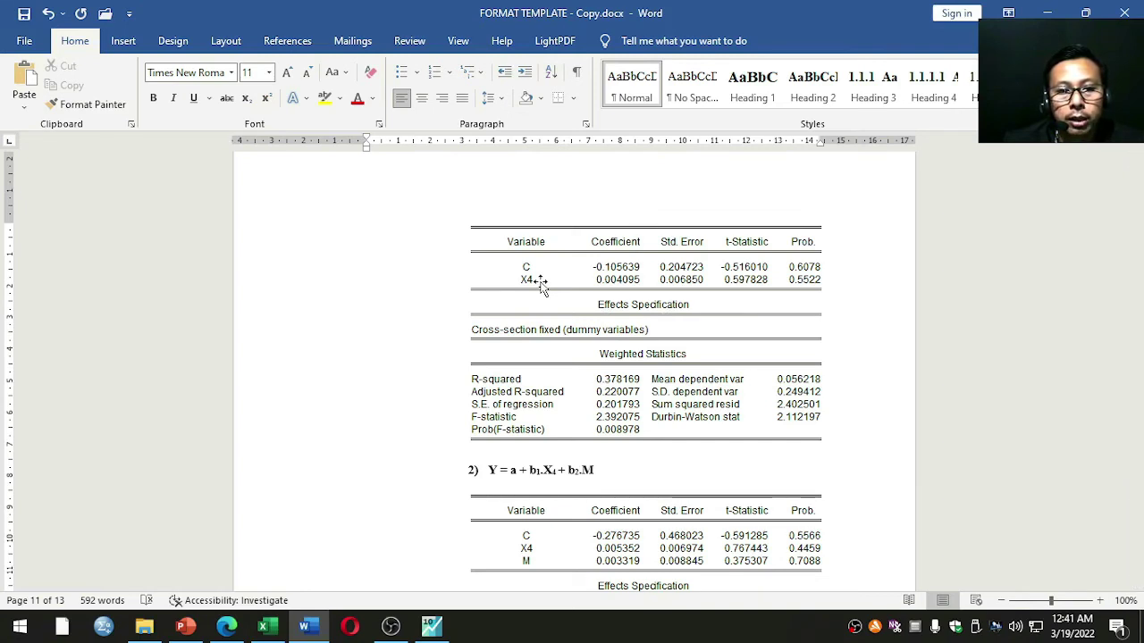
pyautogui.click(592, 456)
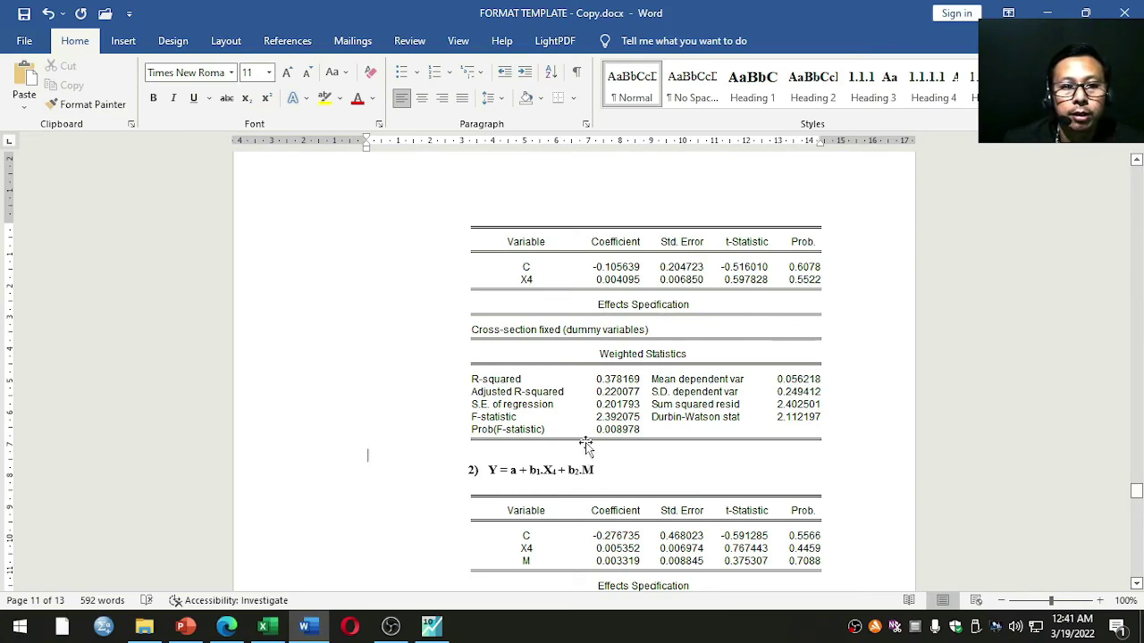
pyautogui.scroll(-2, 505, 445)
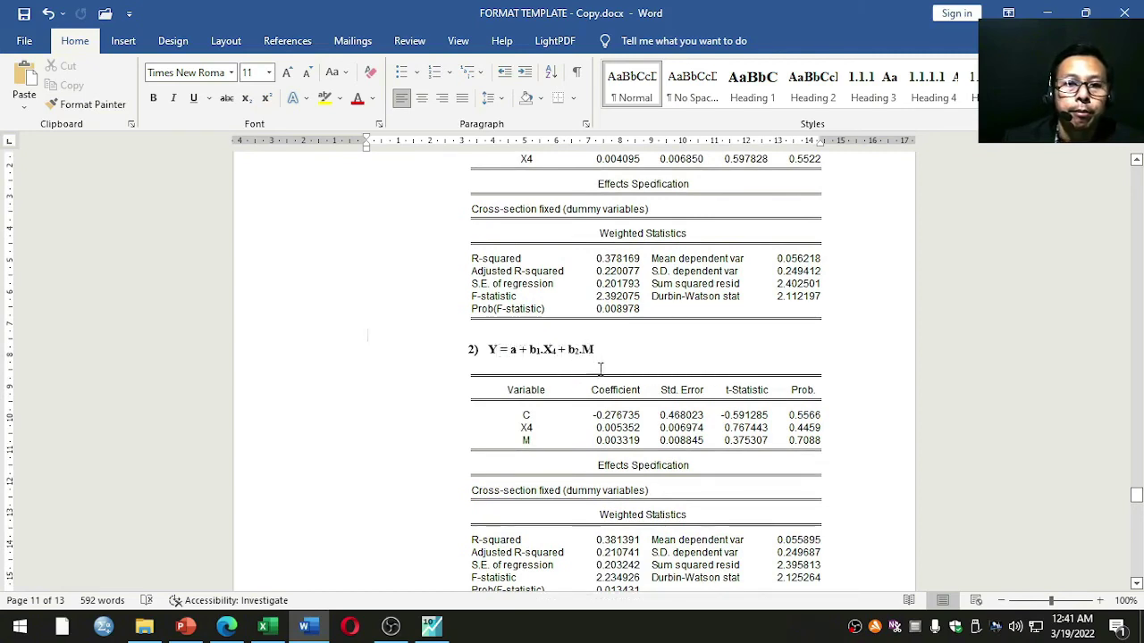
pyautogui.scroll(-3, 605, 374)
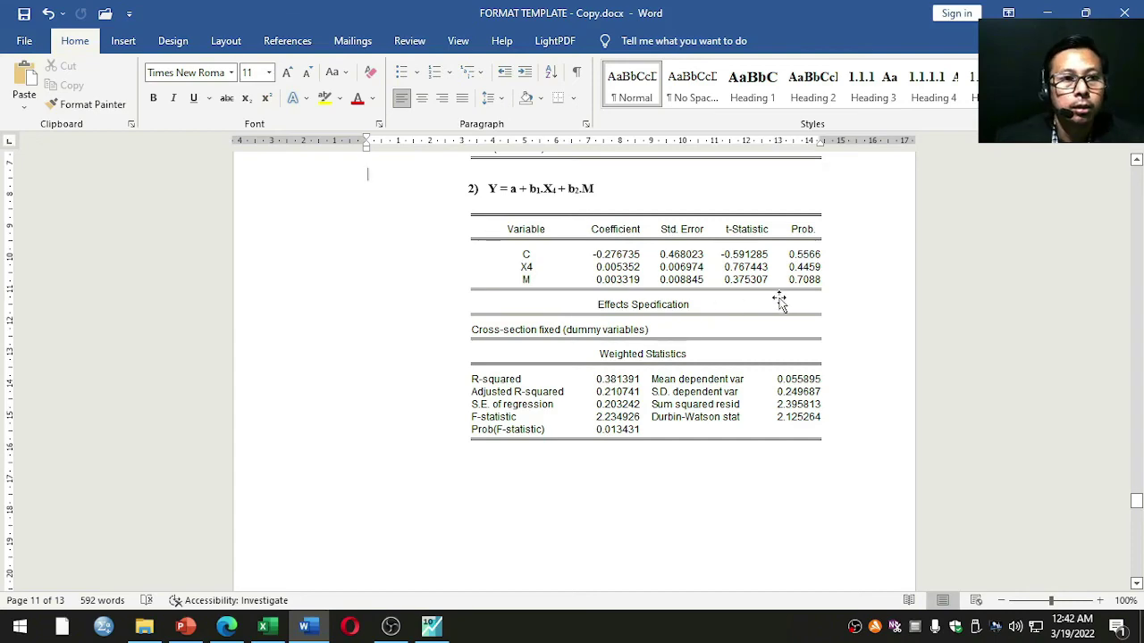
pyautogui.scroll(-3, 581, 364)
pyautogui.scroll(-10, 581, 364)
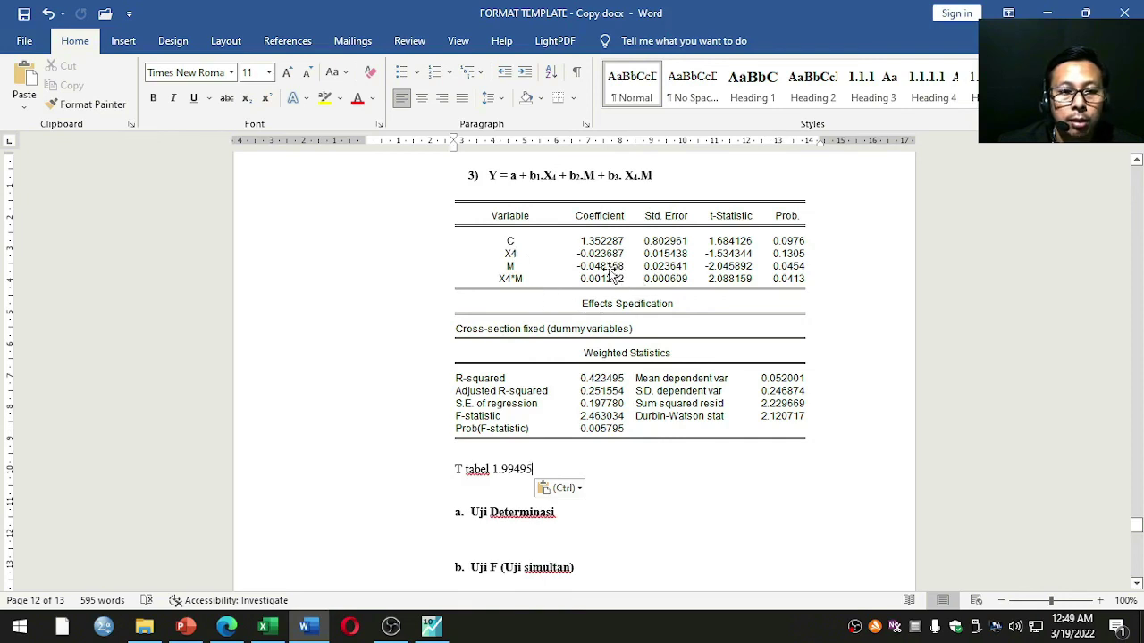
pyautogui.scroll(-2, 605, 382)
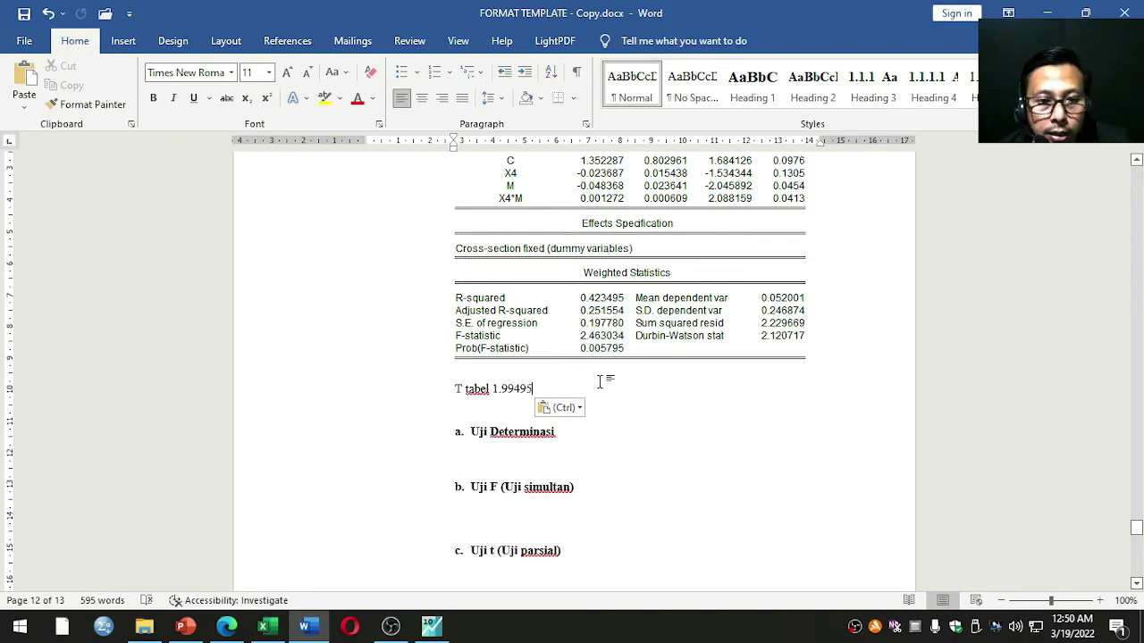
pyautogui.scroll(4, 600, 385)
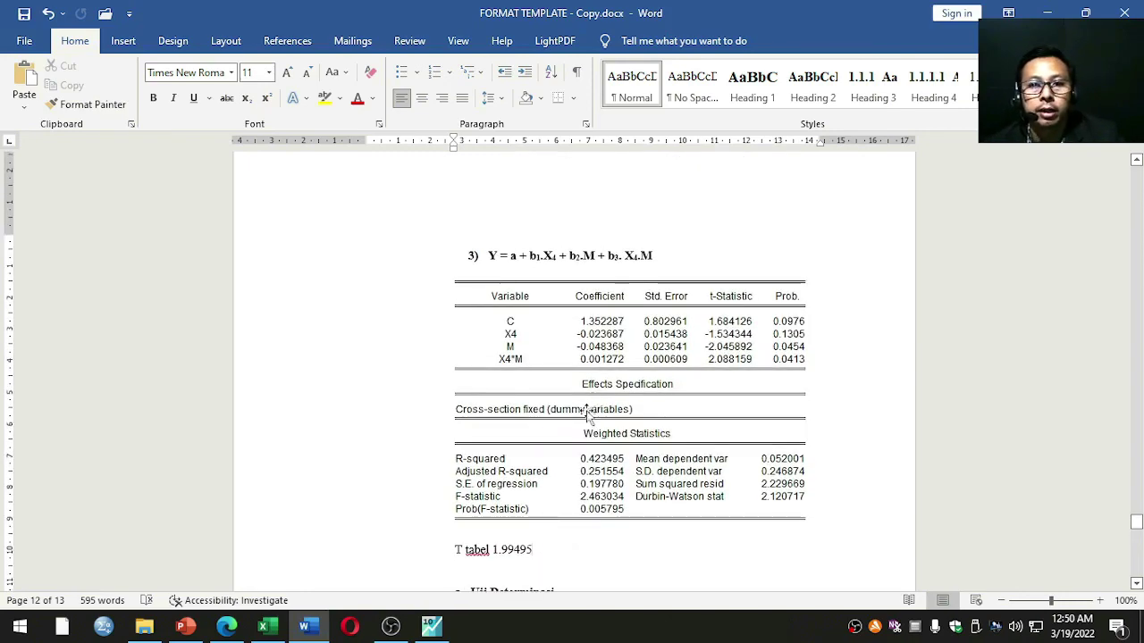
pyautogui.scroll(-3, 589, 410)
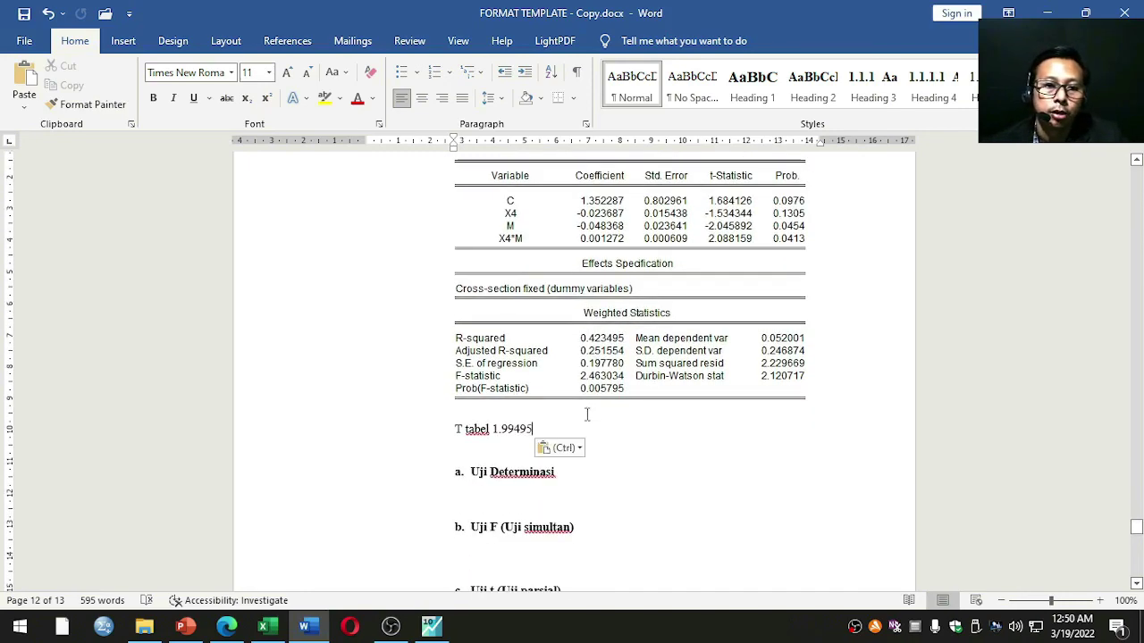